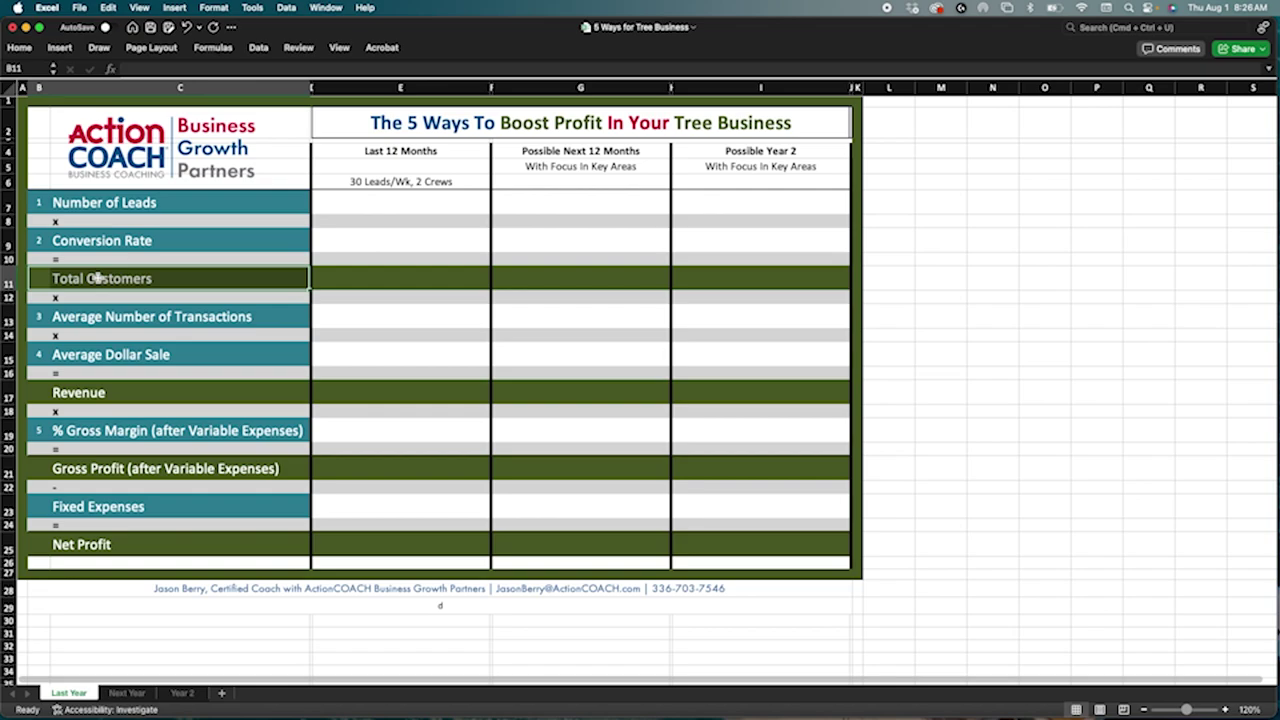
Examine the upper row labels of the profit model, from Number of Leads through Average Dollar Sale.
{"action": "left_click", "coordinate": [192, 200]}
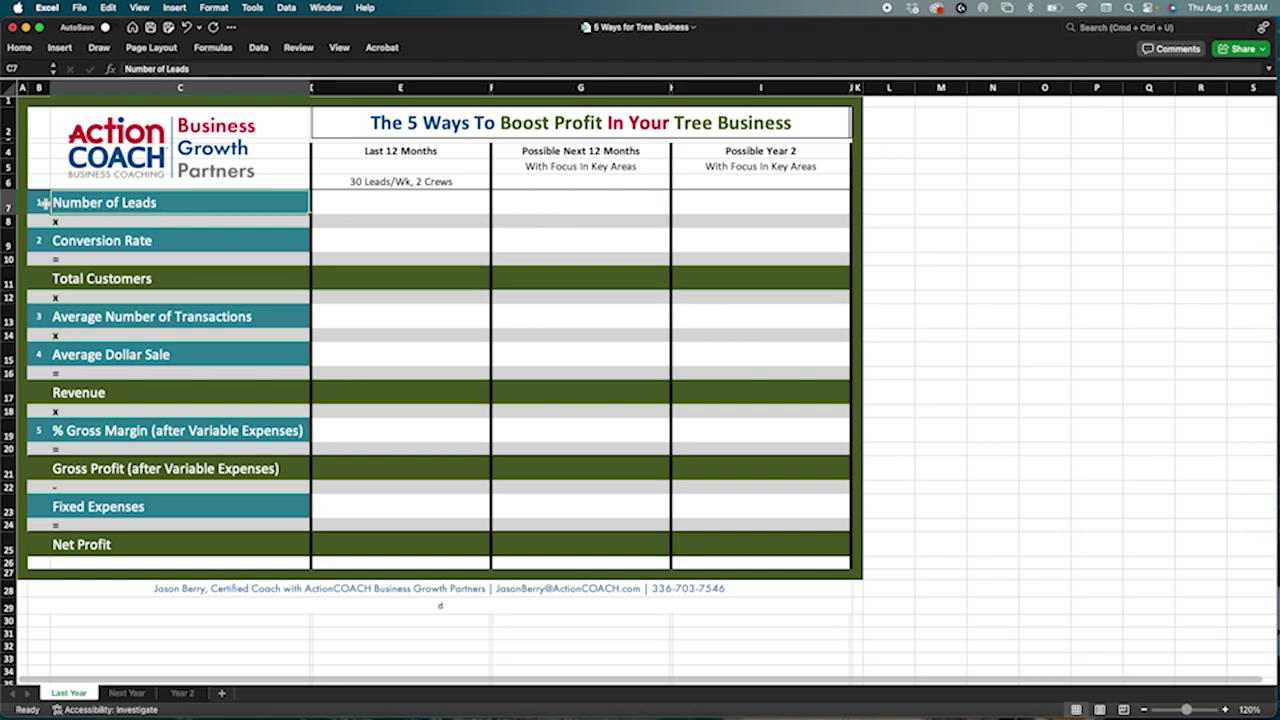
{"action": "left_click_drag", "start_coordinate": [40, 202], "coordinate": [86, 202]}
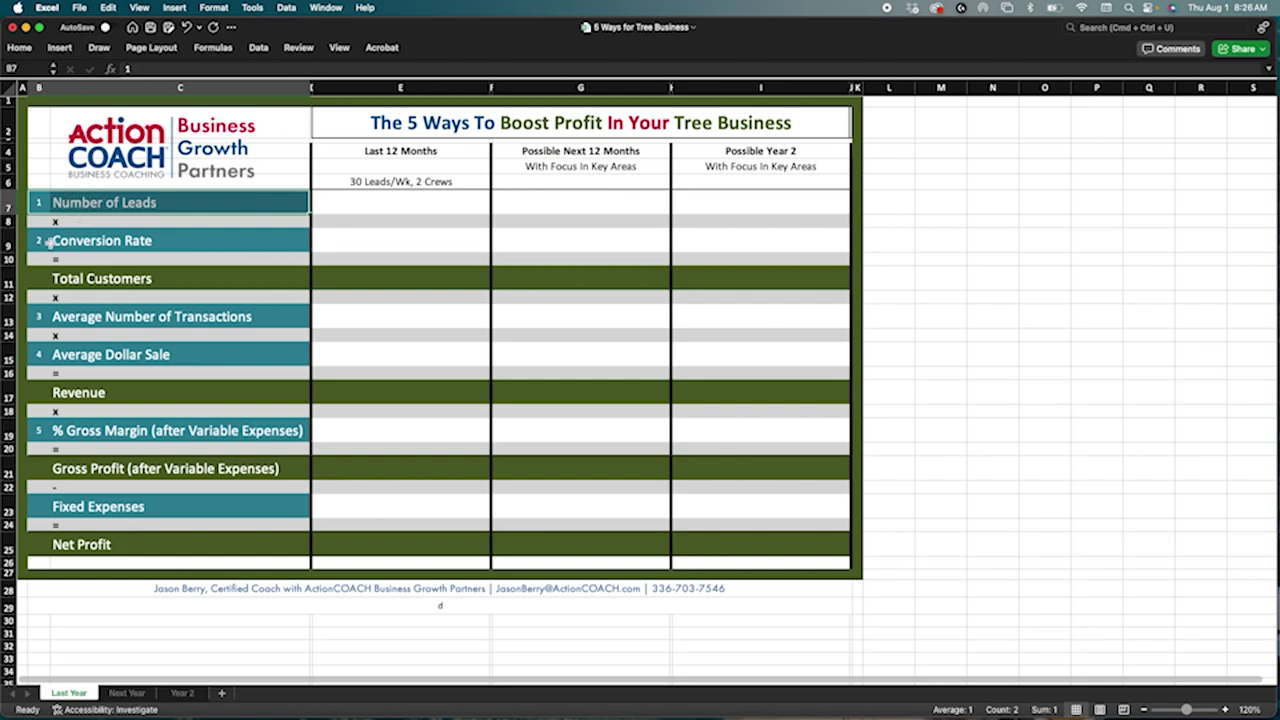
{"action": "left_click_drag", "start_coordinate": [40, 240], "coordinate": [86, 240]}
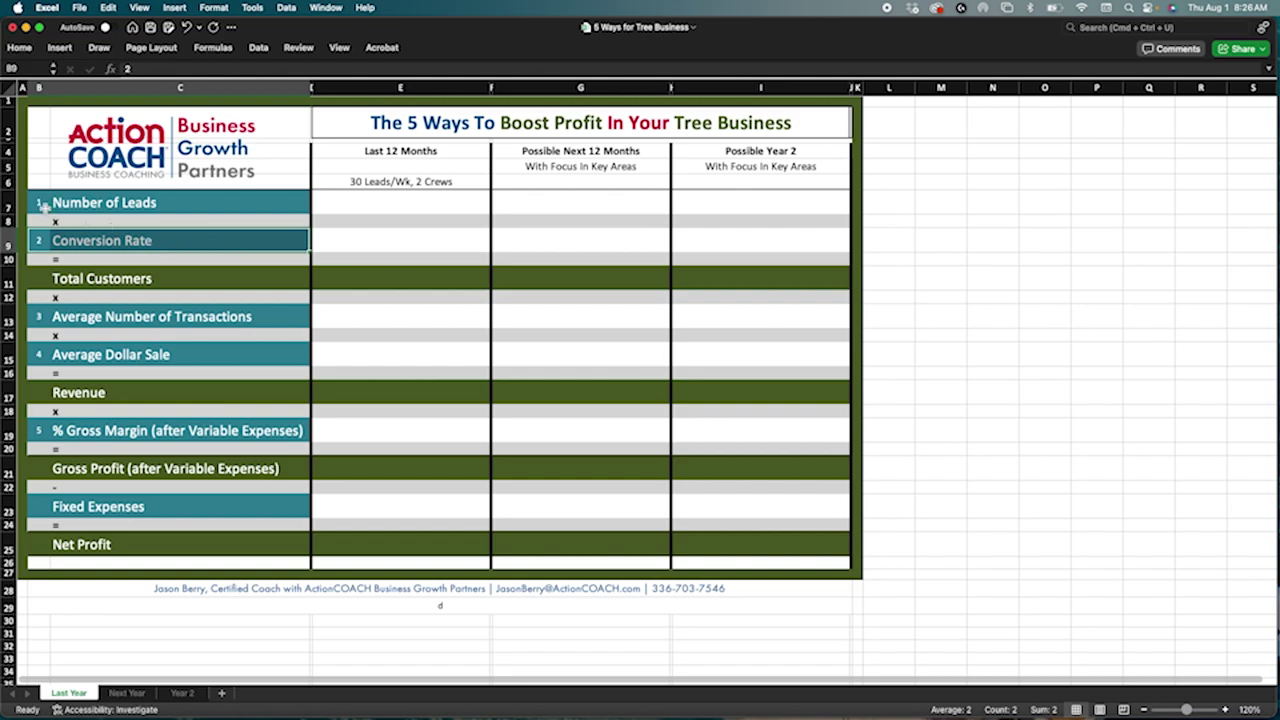
{"action": "left_click_drag", "start_coordinate": [40, 204], "coordinate": [86, 204]}
{"action": "left_click_drag", "start_coordinate": [45, 242], "coordinate": [103, 242]}
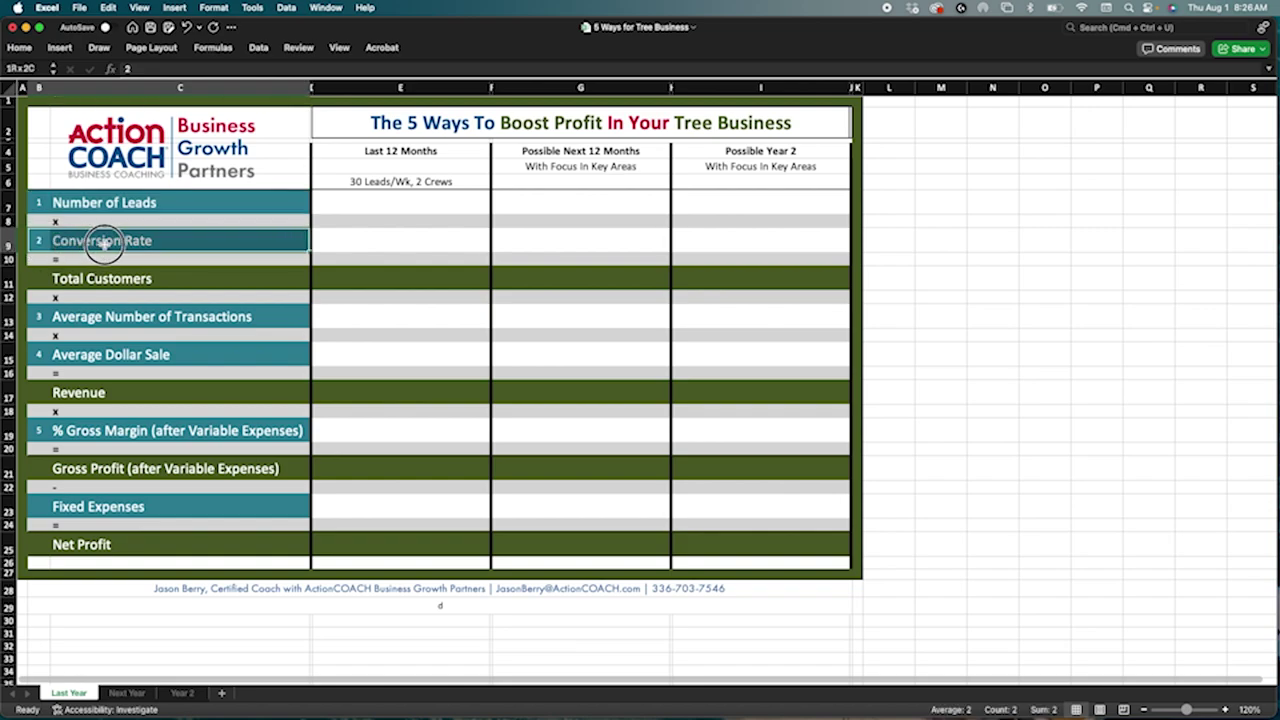
{"action": "left_click", "coordinate": [45, 282]}
{"action": "left_click_drag", "start_coordinate": [45, 282], "coordinate": [130, 284]}
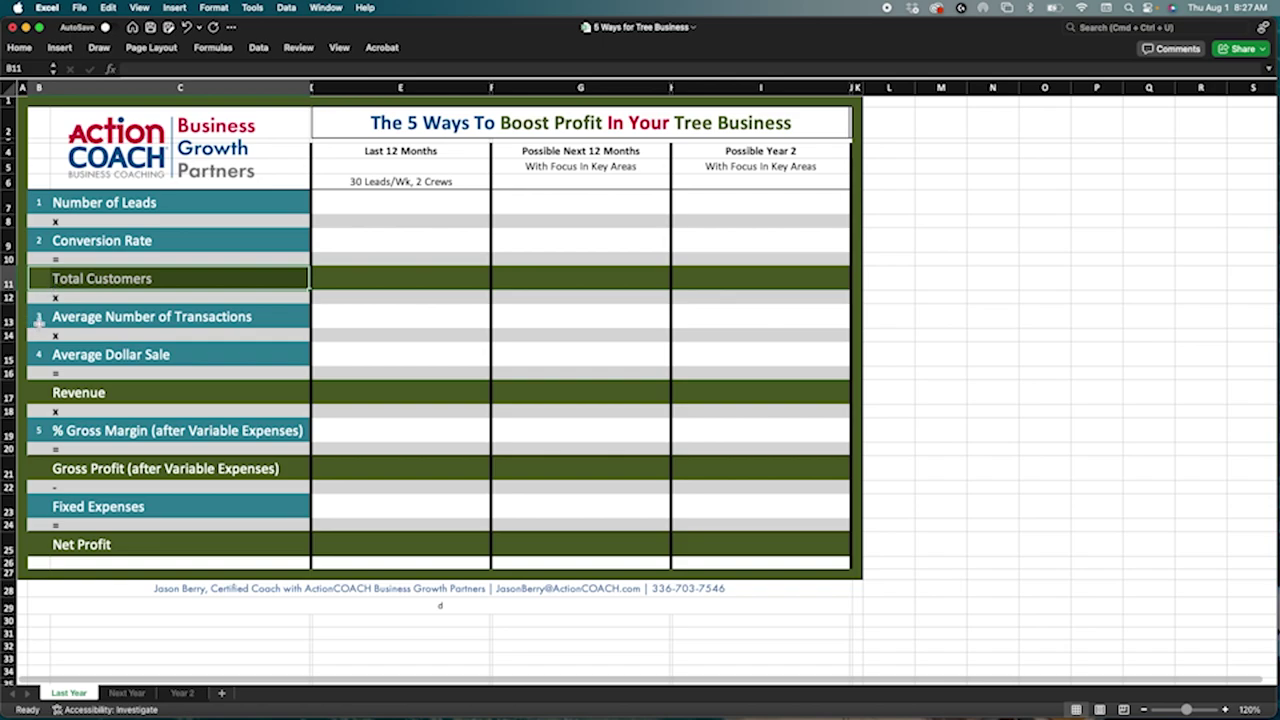
{"action": "left_click_drag", "start_coordinate": [42, 320], "coordinate": [157, 318]}
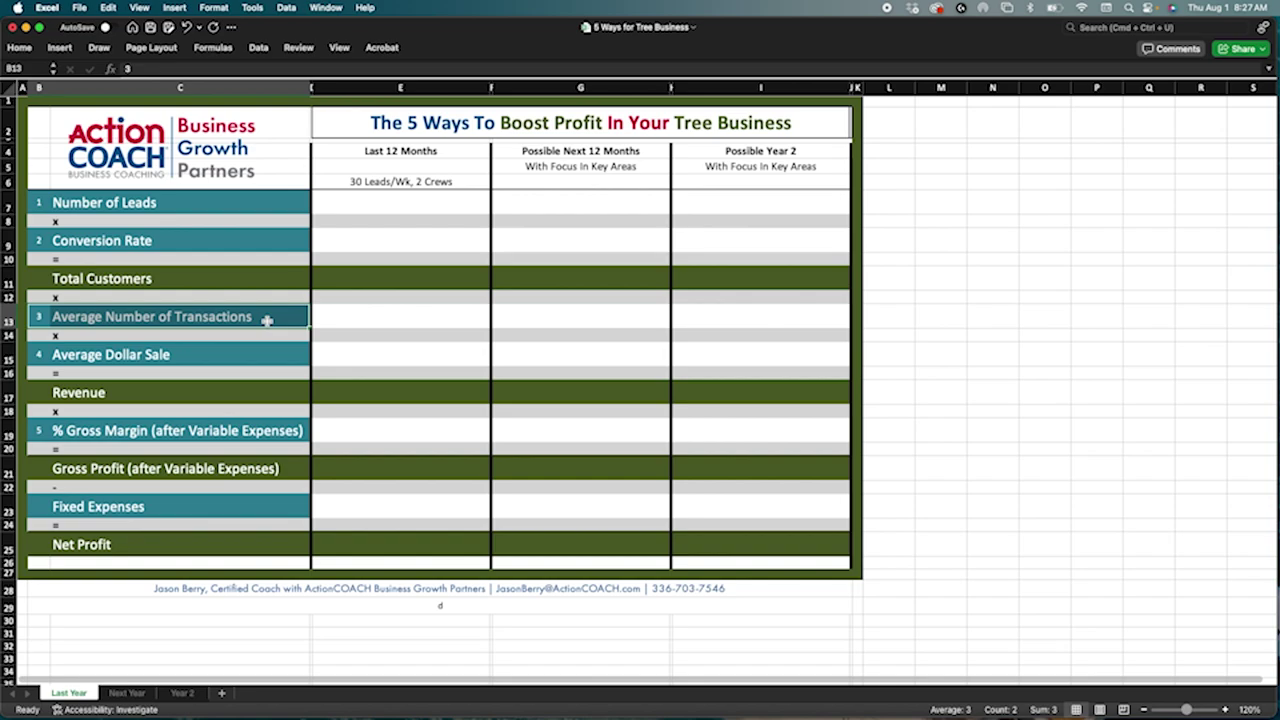
{"action": "left_click", "coordinate": [45, 356]}
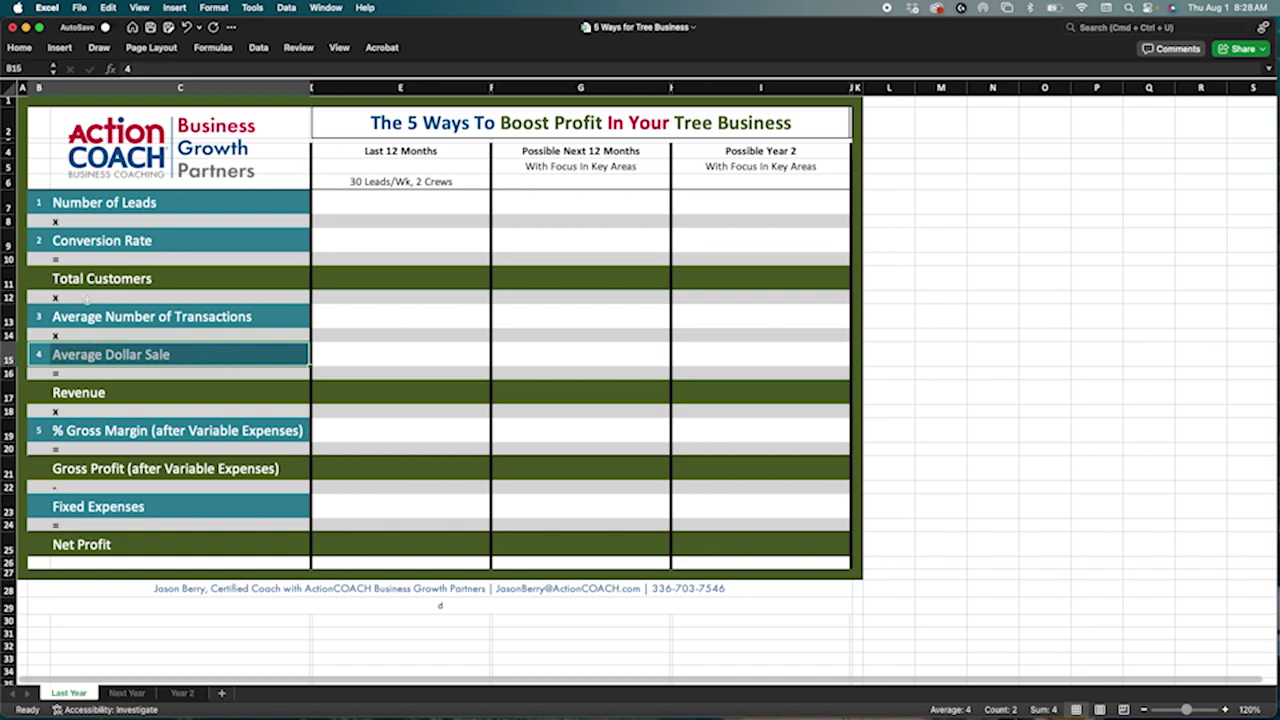
Trace the profit model's row labels from Total Customers through Revenue and Gross Profit to Net Profit.
{"action": "left_click", "coordinate": [83, 272]}
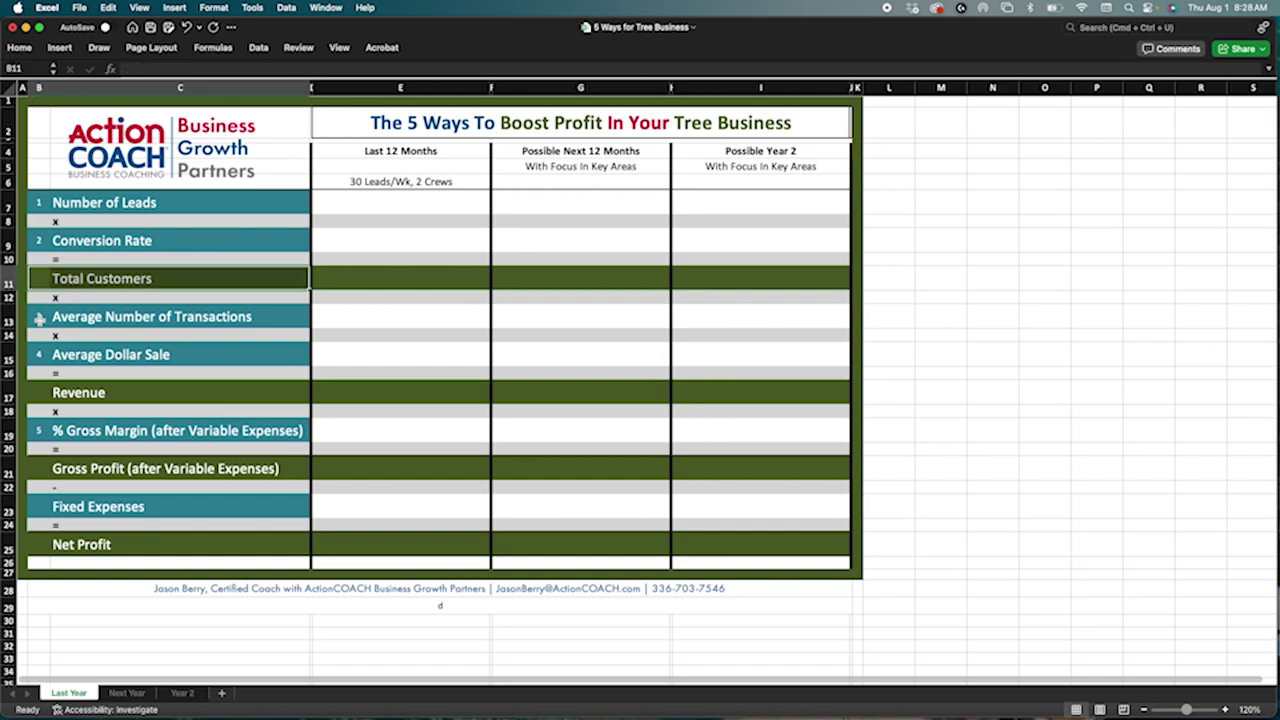
{"action": "left_click_drag", "start_coordinate": [40, 318], "coordinate": [105, 320]}
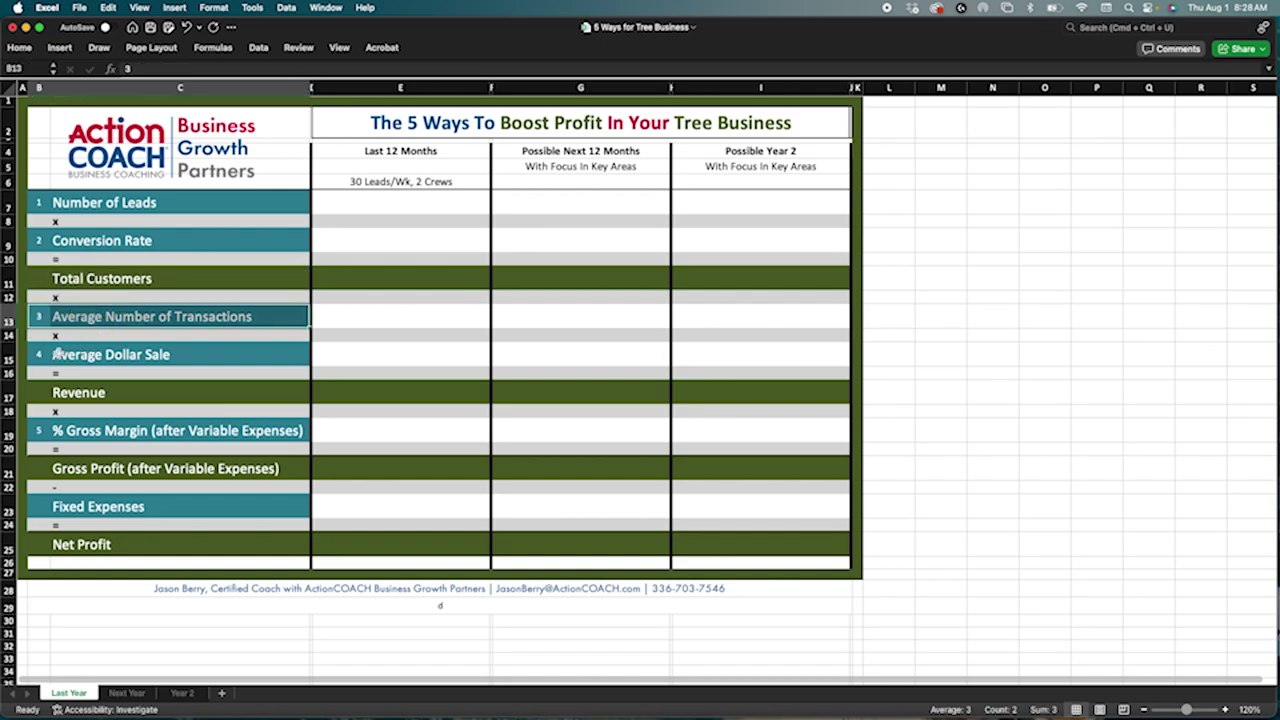
{"action": "left_click", "coordinate": [40, 355]}
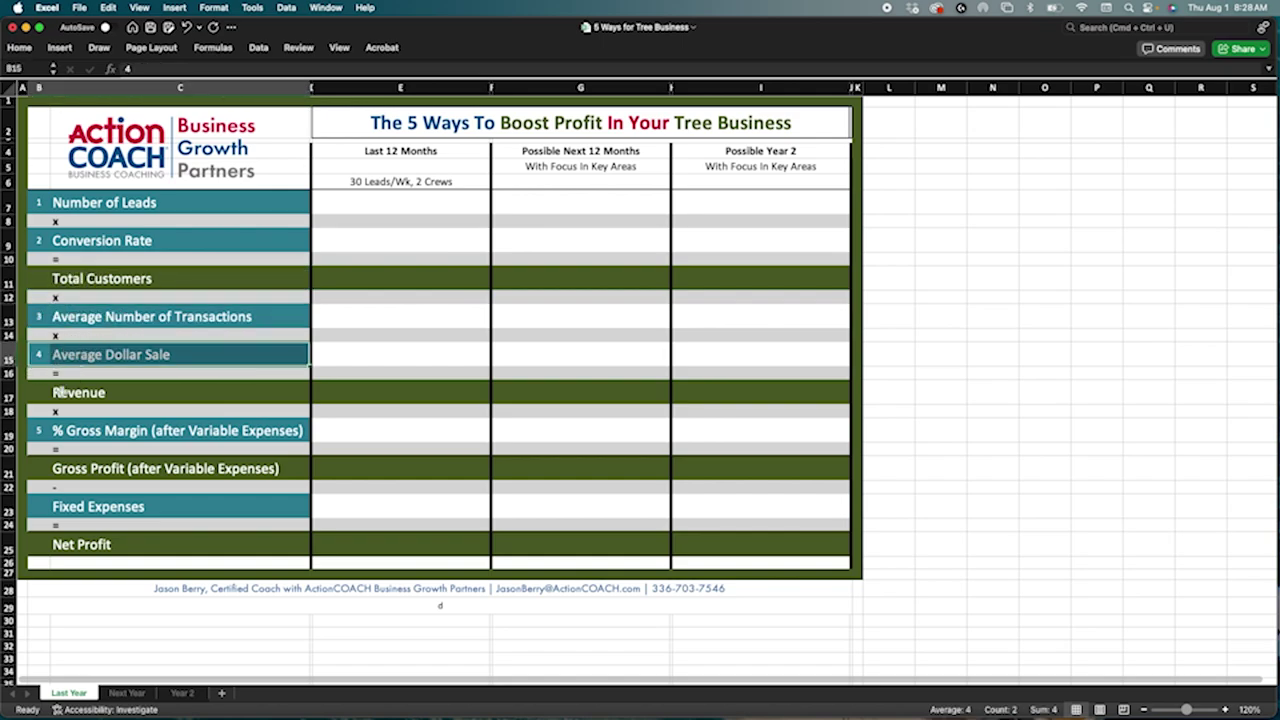
{"action": "left_click", "coordinate": [40, 392]}
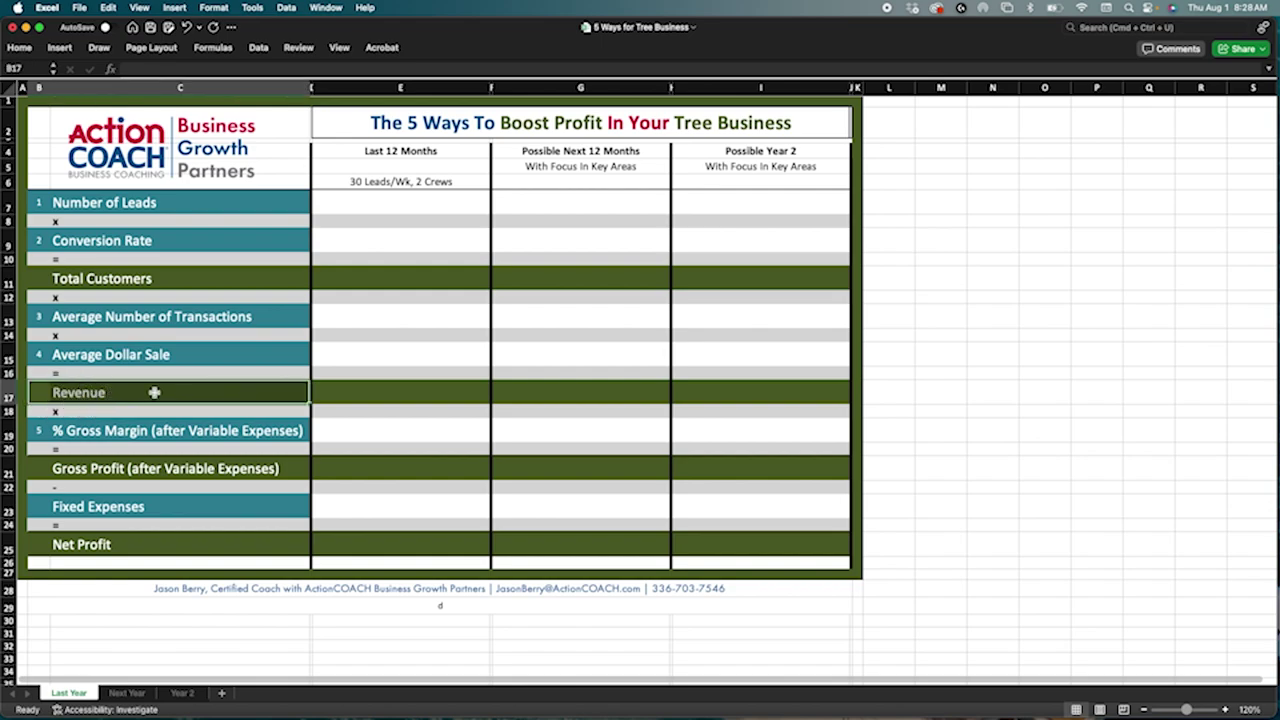
{"action": "left_click", "coordinate": [72, 428]}
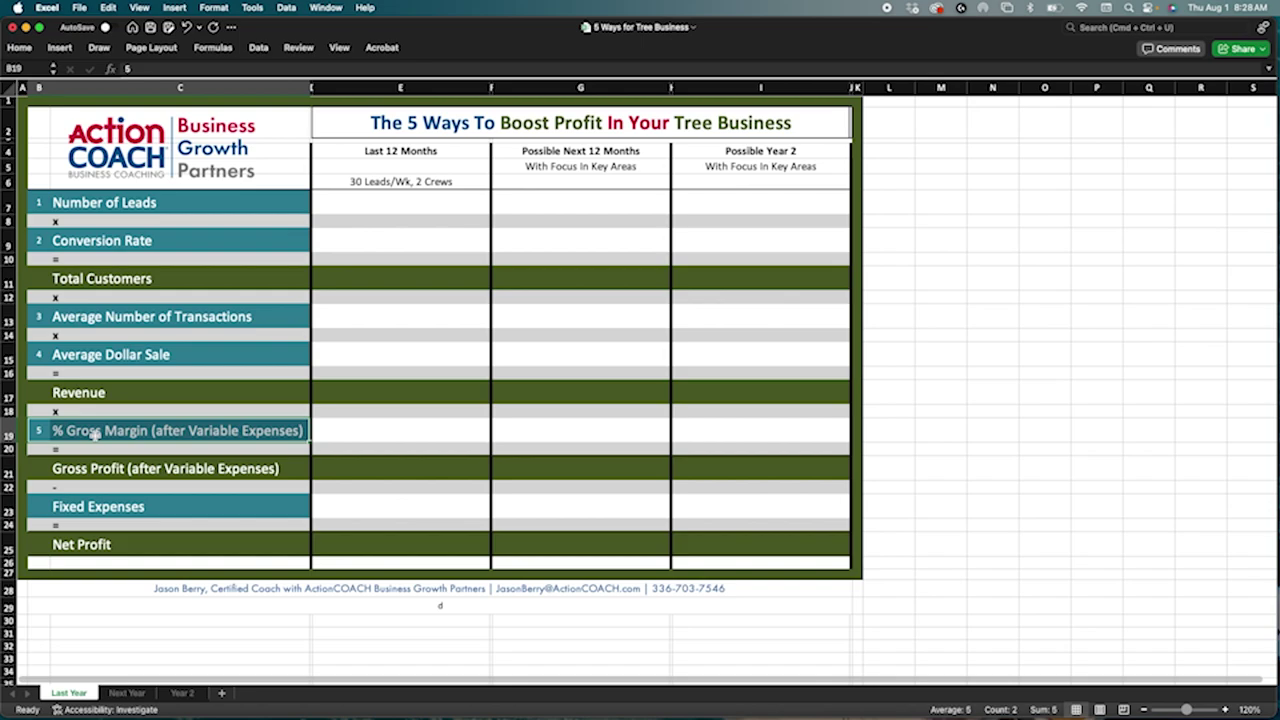
{"action": "left_click", "coordinate": [95, 466]}
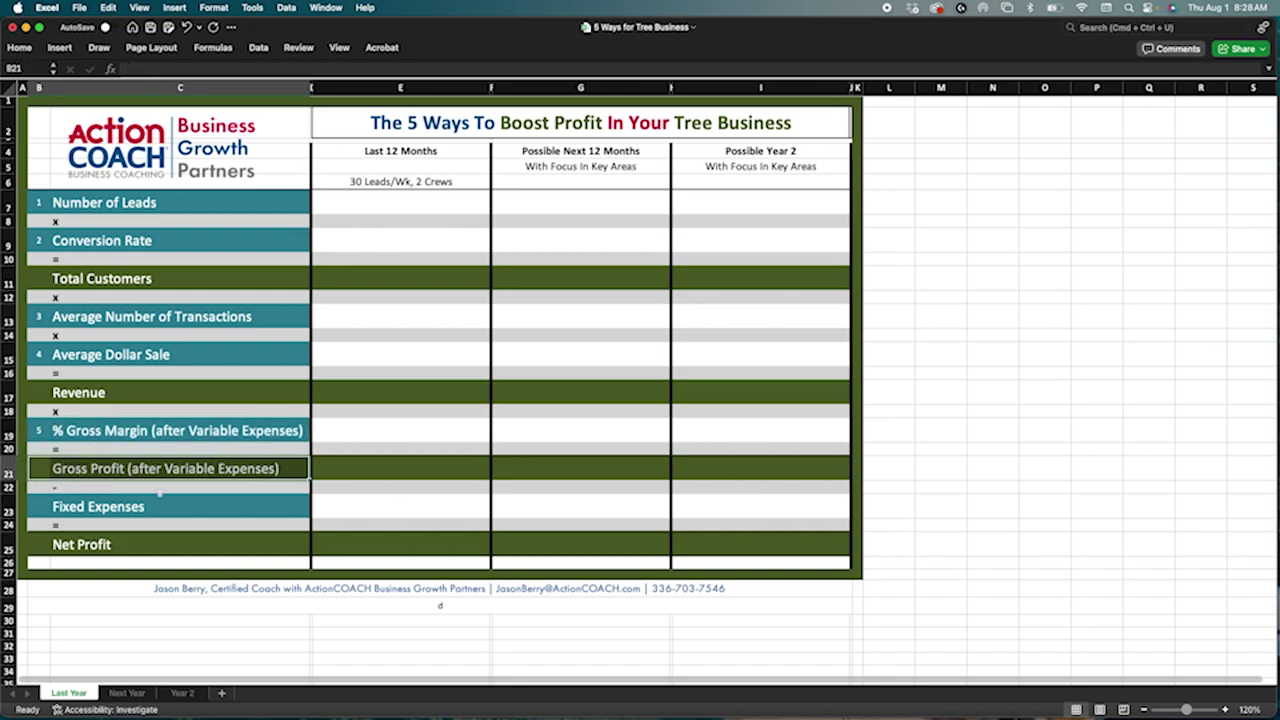
{"action": "left_click", "coordinate": [50, 505]}
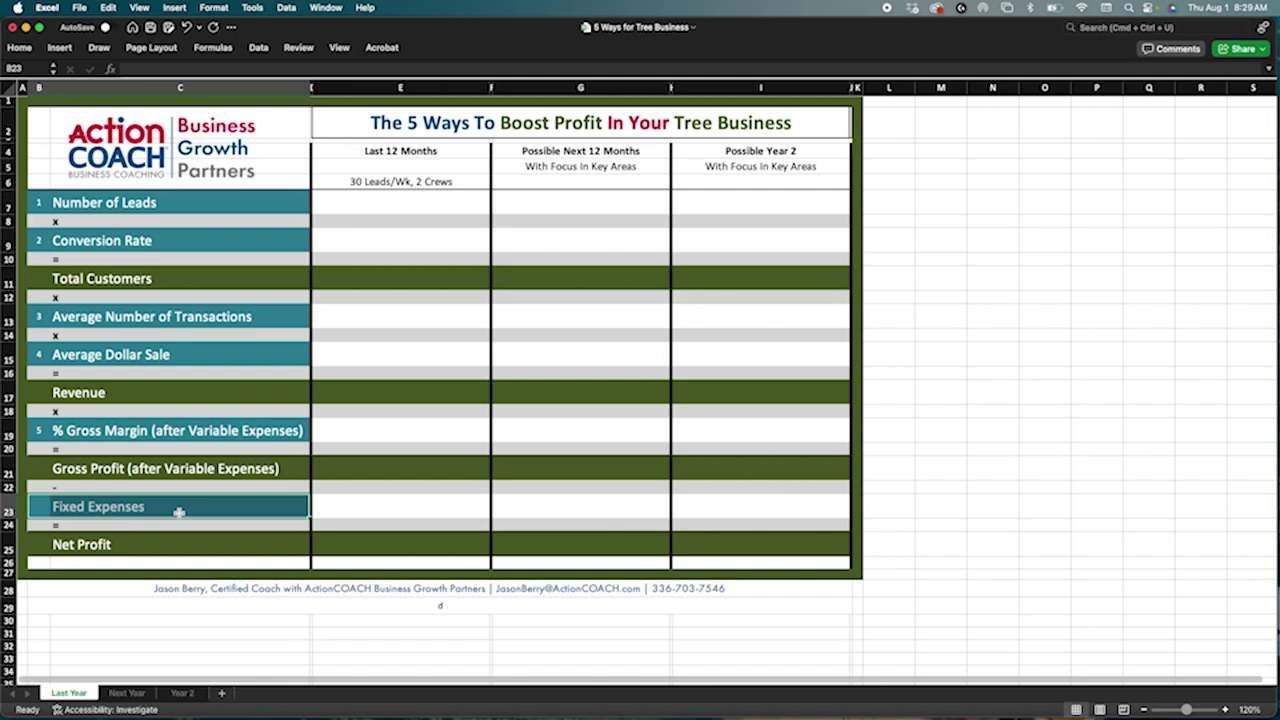
{"action": "left_click", "coordinate": [93, 545]}
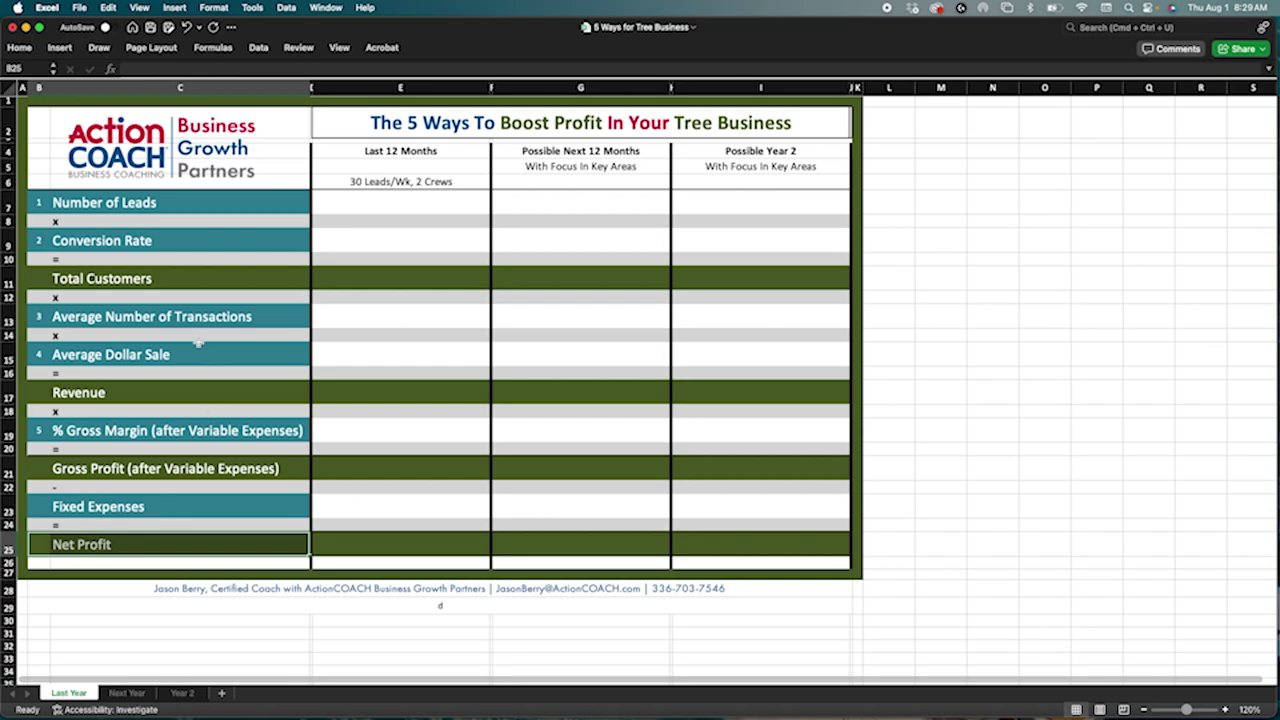
Point out the number cells 1 to 5 that mark the five profit drivers.
{"action": "left_click", "coordinate": [40, 203]}
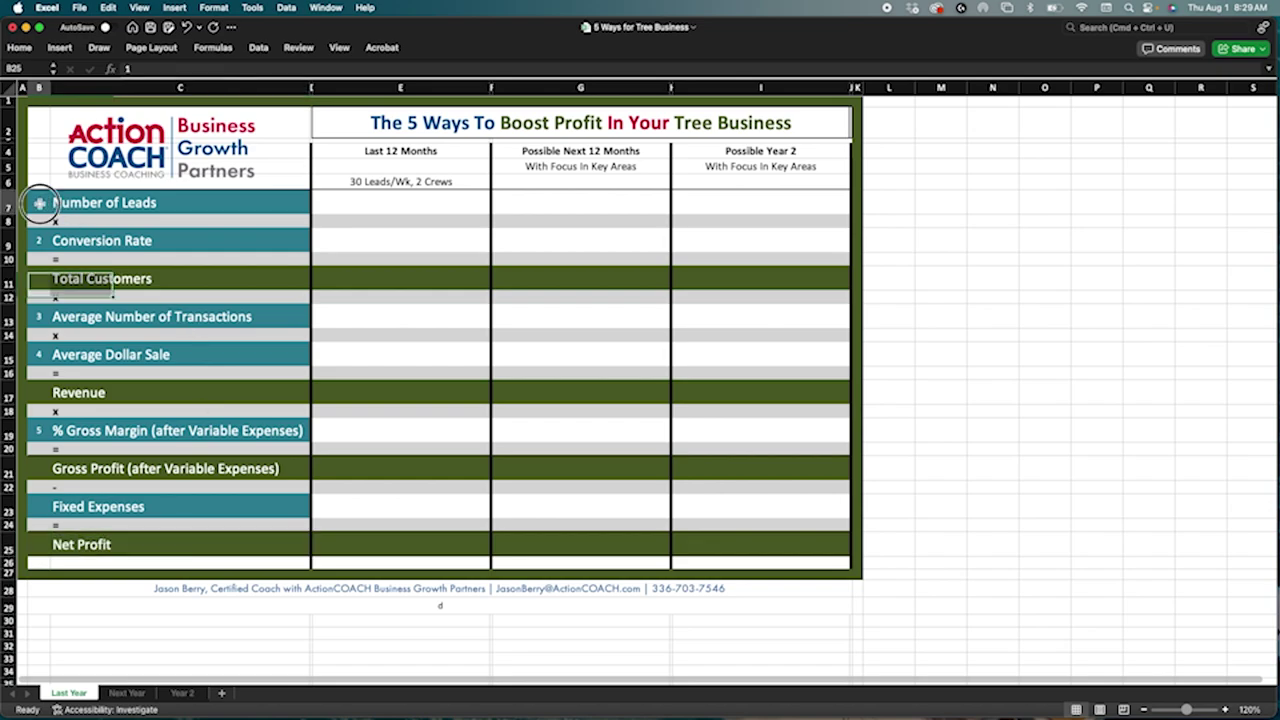
{"action": "left_click", "coordinate": [39, 240]}
{"action": "left_click", "coordinate": [39, 313]}
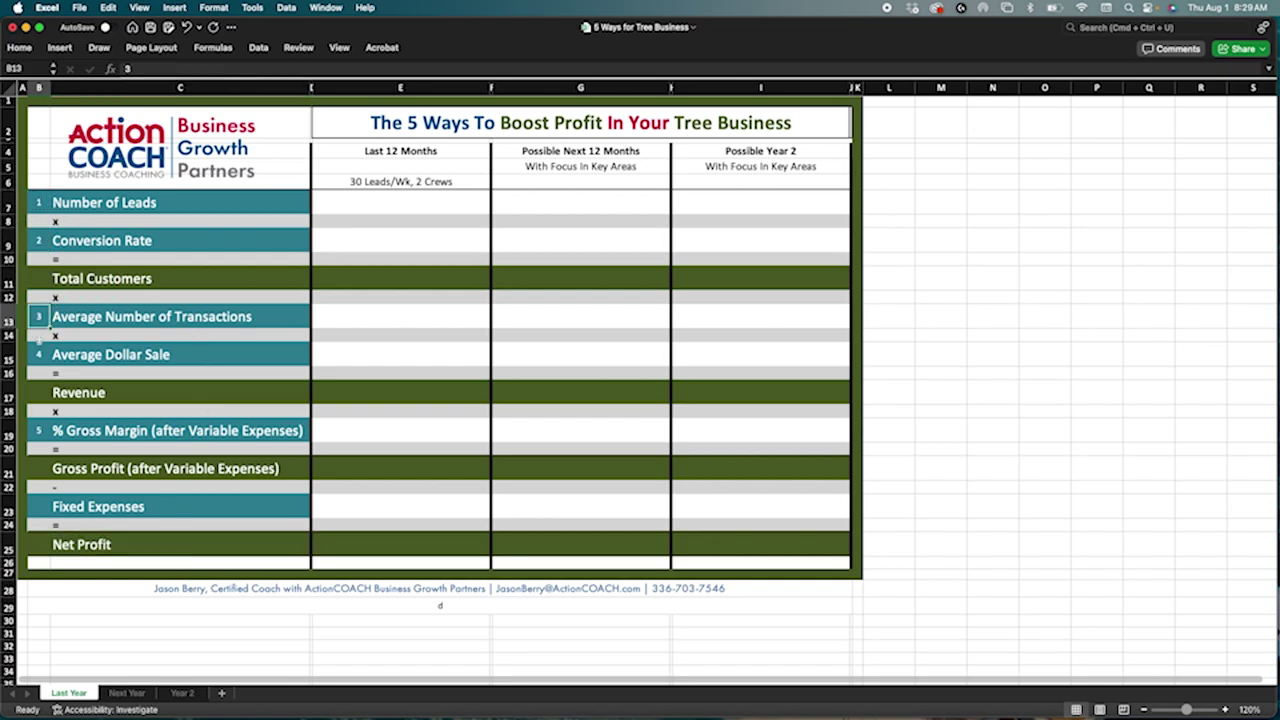
{"action": "left_click", "coordinate": [39, 354]}
{"action": "left_click", "coordinate": [40, 430]}
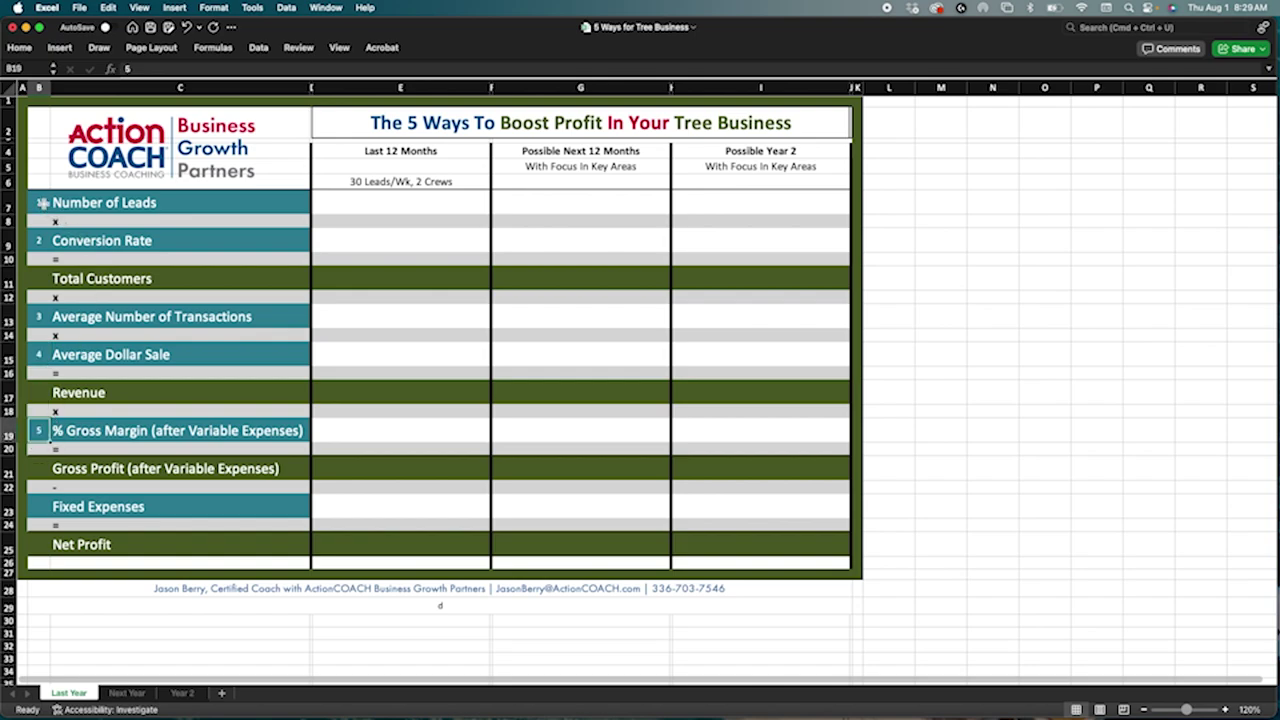
Review each of the five numbered driver rows and Fixed Expenses, ending with the block from Number of Leads to Gross Profit.
{"action": "left_click_drag", "start_coordinate": [43, 203], "coordinate": [208, 211]}
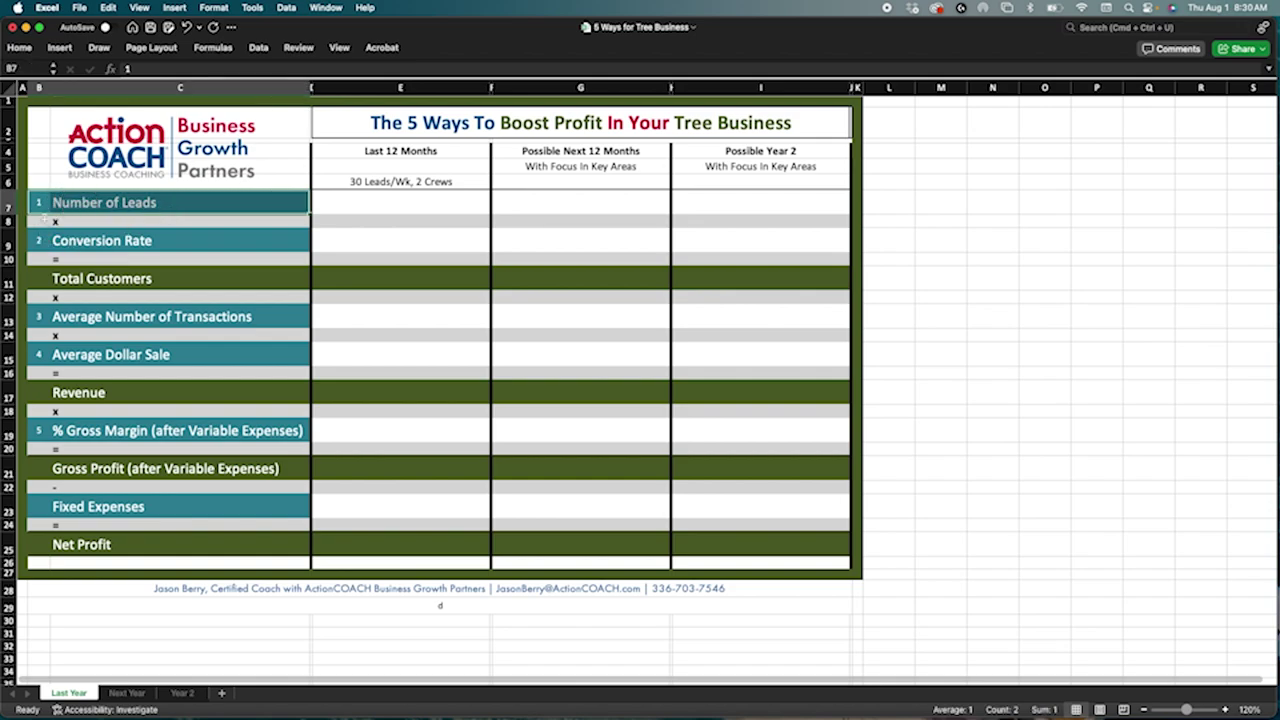
{"action": "left_click", "coordinate": [58, 210]}
{"action": "left_click", "coordinate": [45, 243]}
{"action": "left_click_drag", "start_coordinate": [45, 243], "coordinate": [75, 245]}
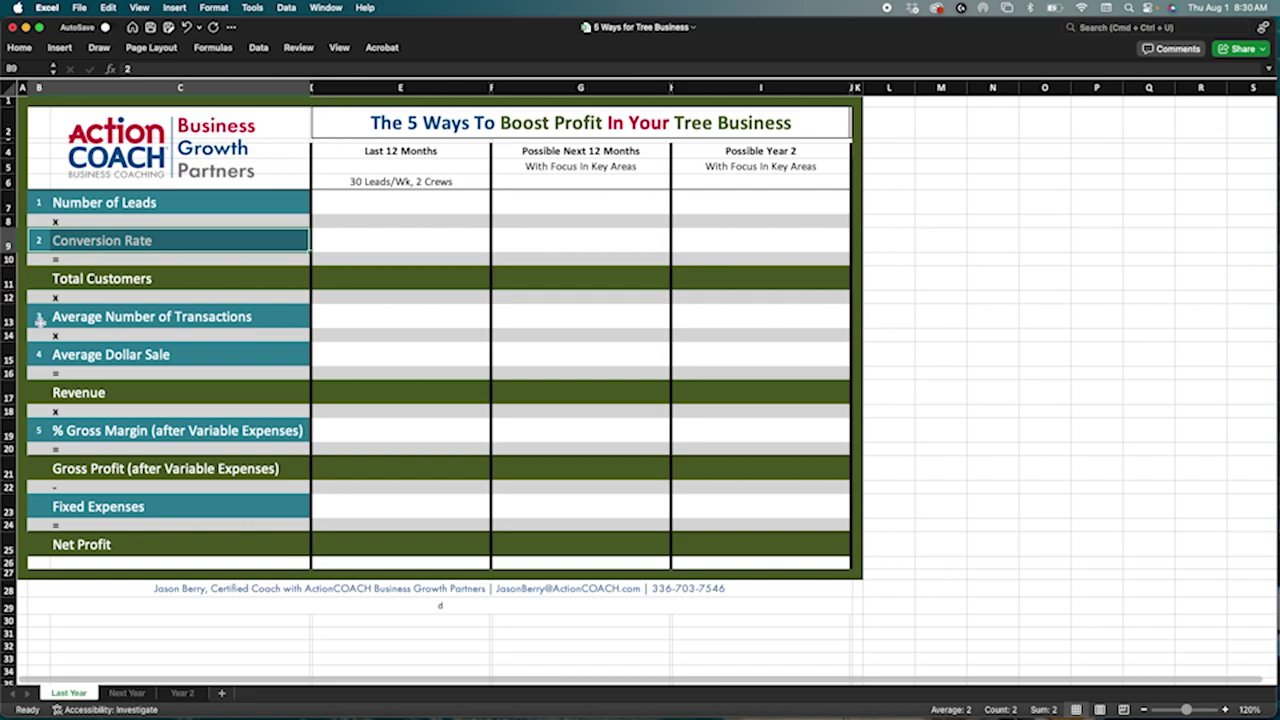
{"action": "left_click_drag", "start_coordinate": [40, 322], "coordinate": [110, 320]}
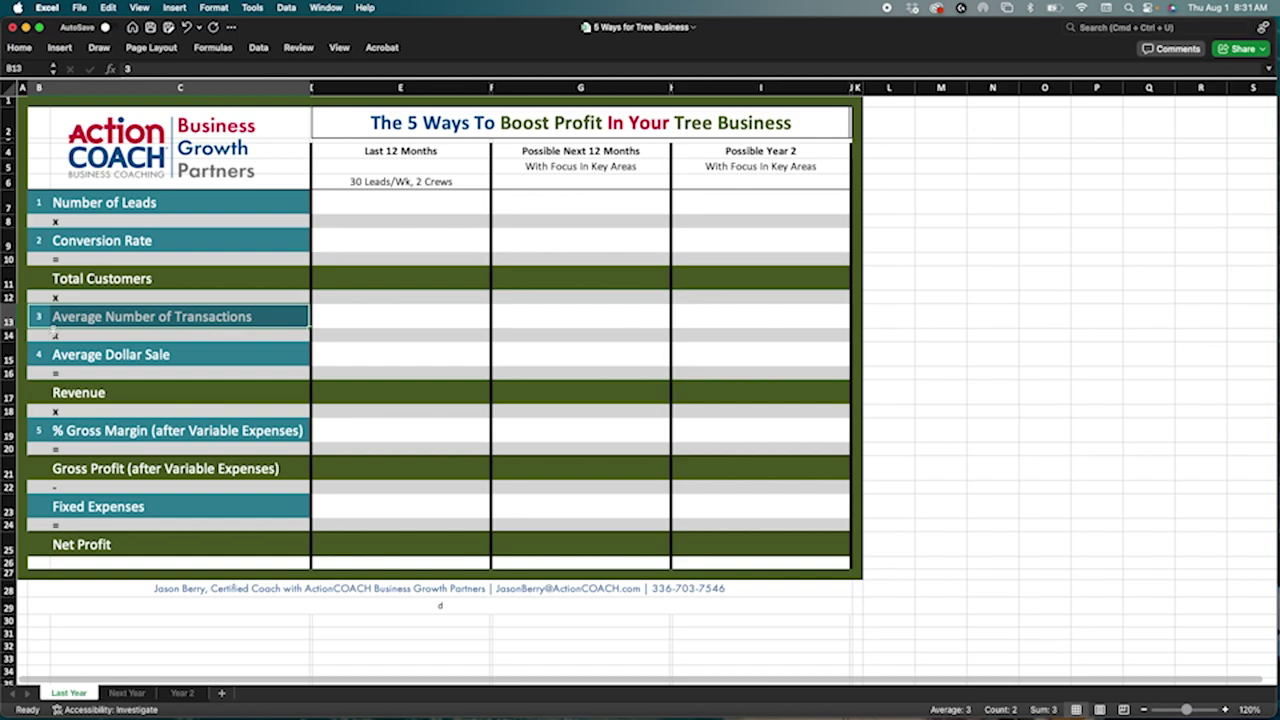
{"action": "left_click", "coordinate": [87, 357]}
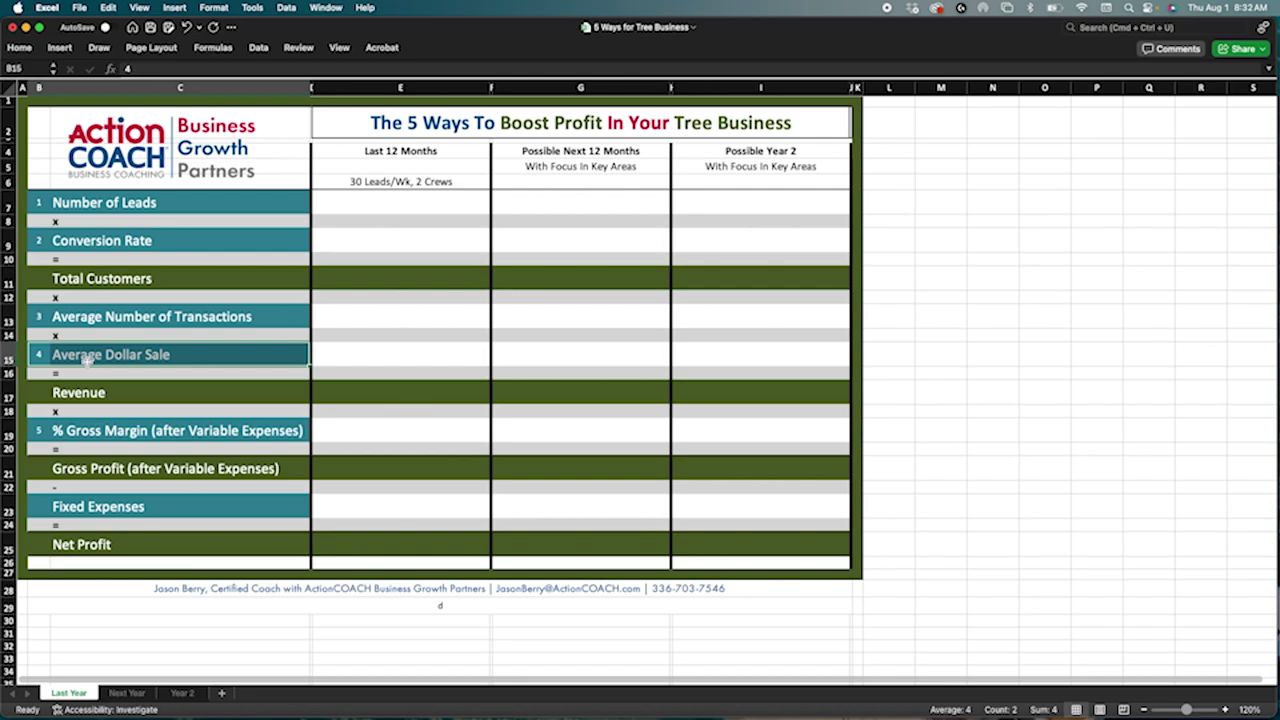
{"action": "left_click_drag", "start_coordinate": [120, 205], "coordinate": [213, 244]}
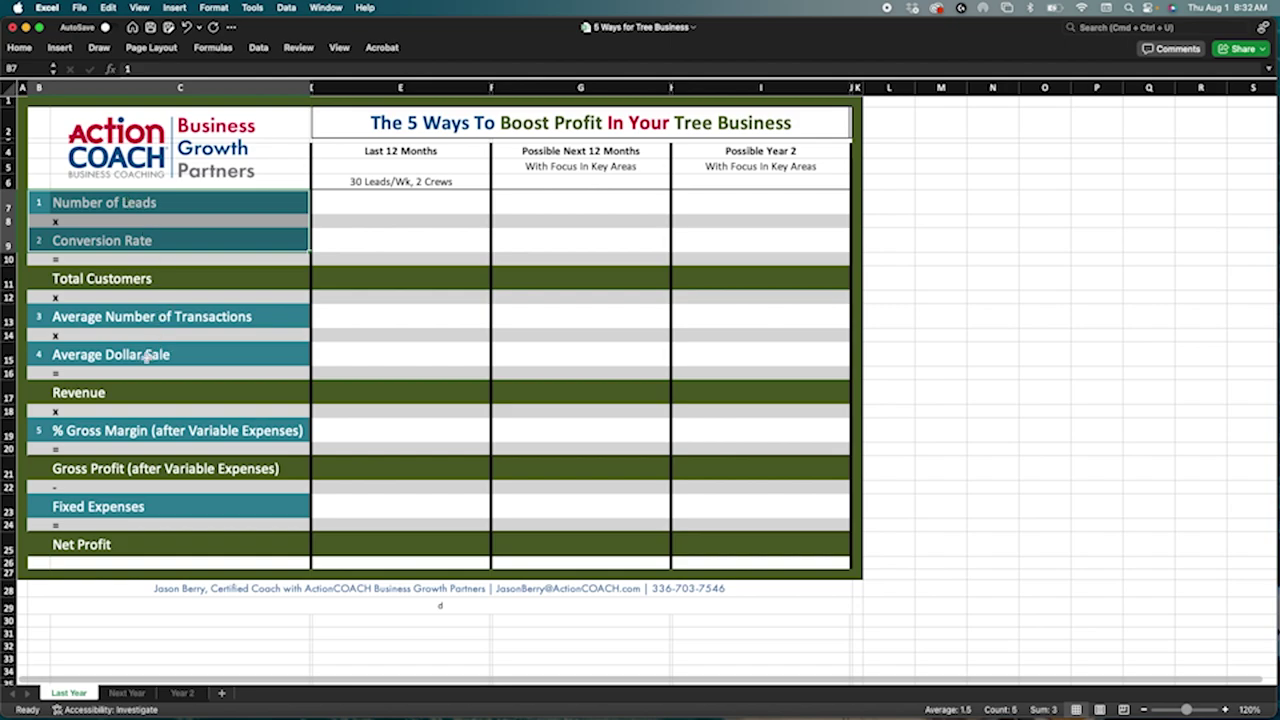
{"action": "left_click", "coordinate": [77, 354]}
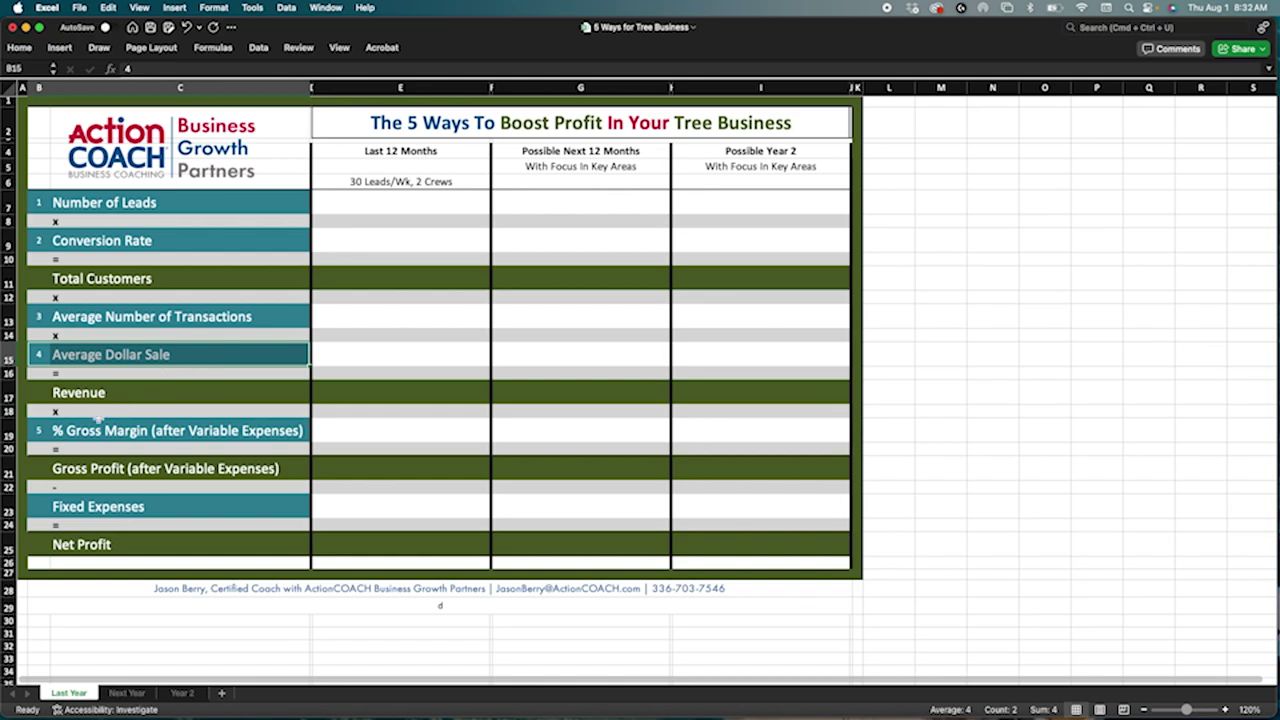
{"action": "left_click", "coordinate": [48, 432]}
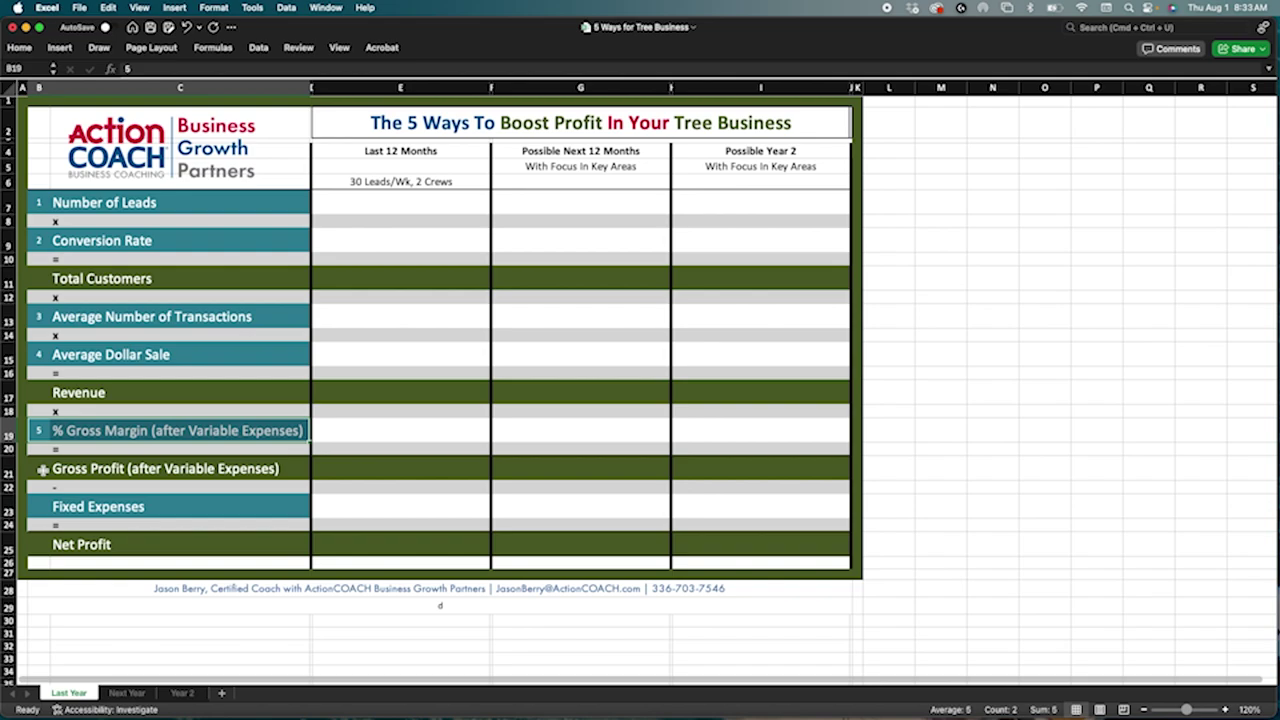
{"action": "left_click", "coordinate": [63, 507]}
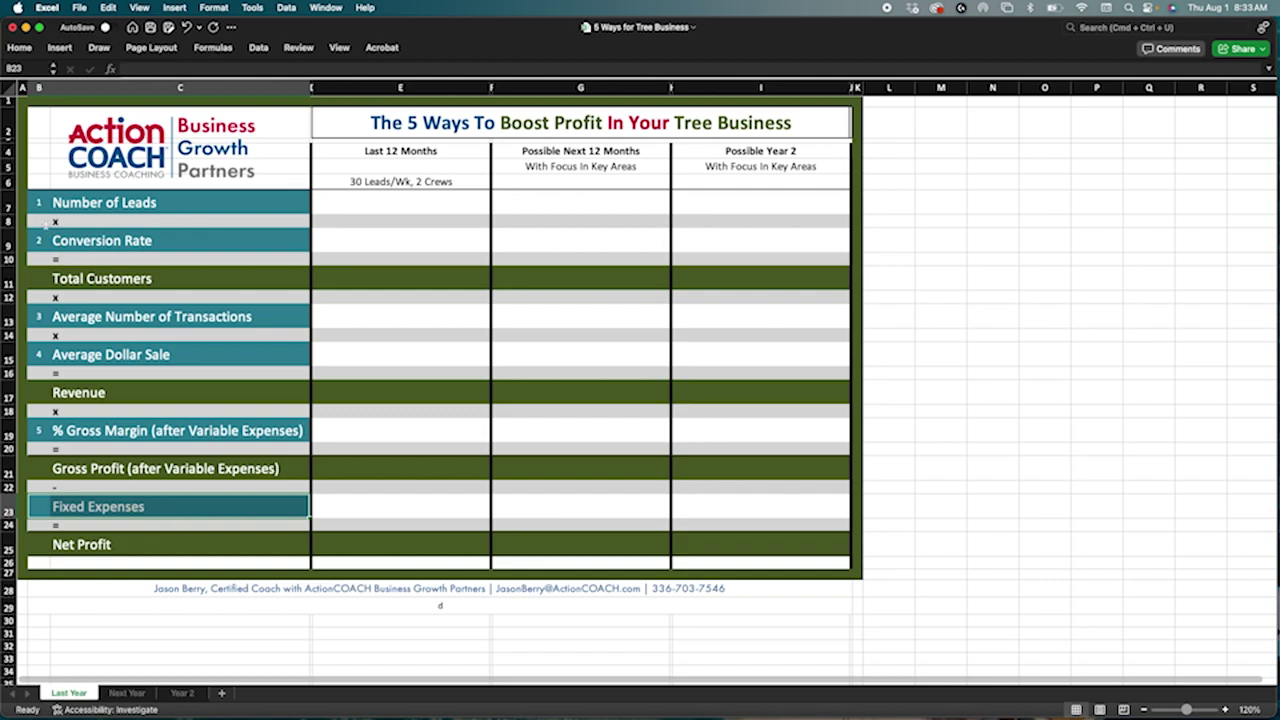
{"action": "left_click_drag", "start_coordinate": [44, 206], "coordinate": [222, 467]}
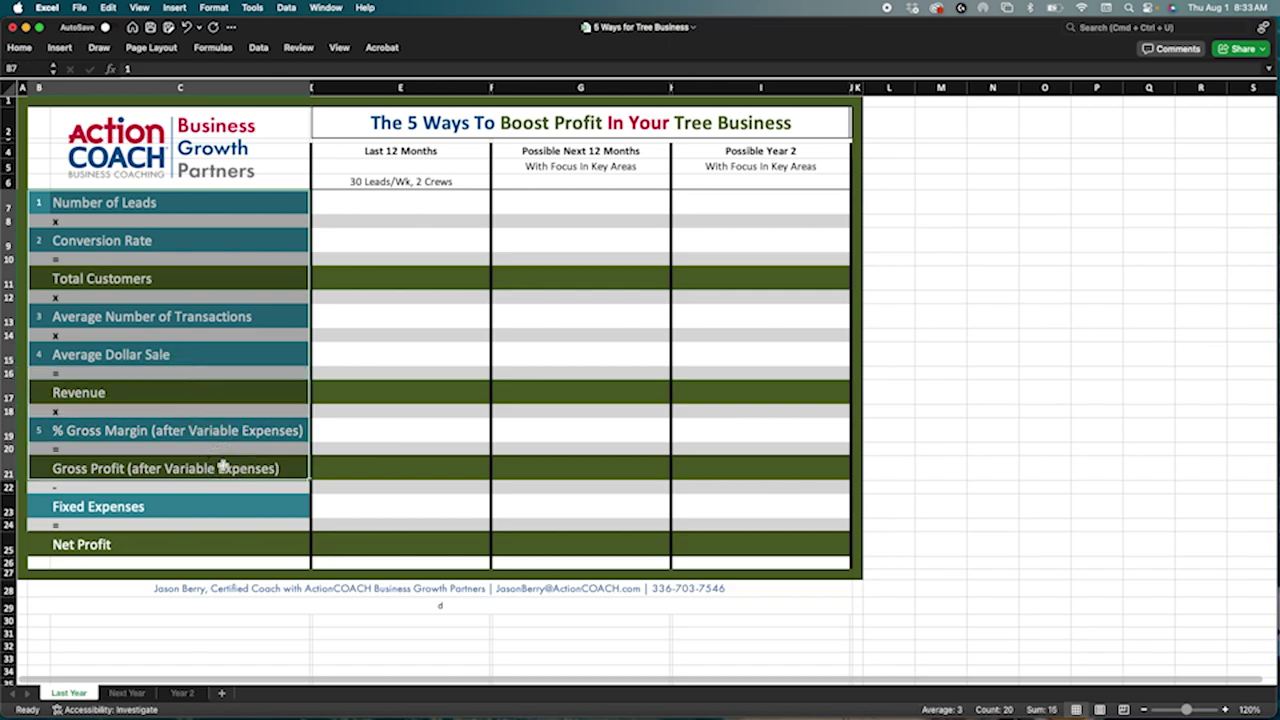
Undo the clearing of the Last 12 Months figures and select that column from its heading down to Net Profit.
{"action": "left_click", "coordinate": [333, 466]}
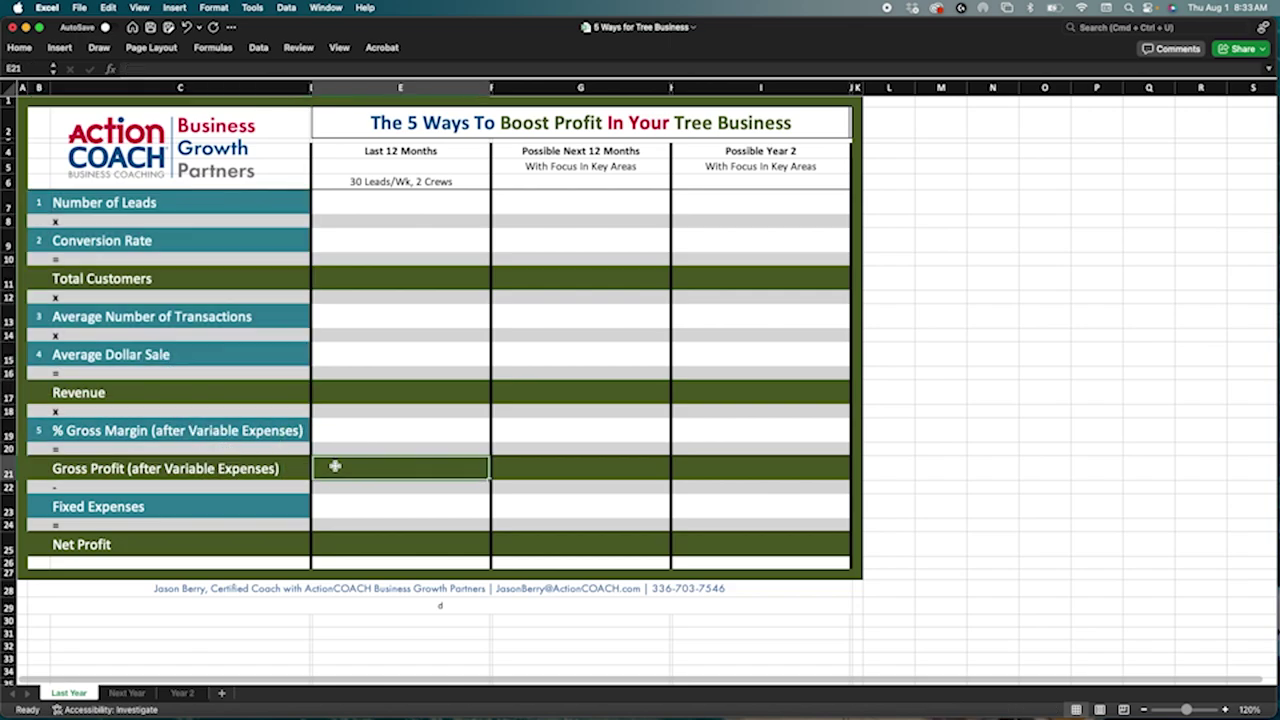
{"action": "key", "text": "super+z"}
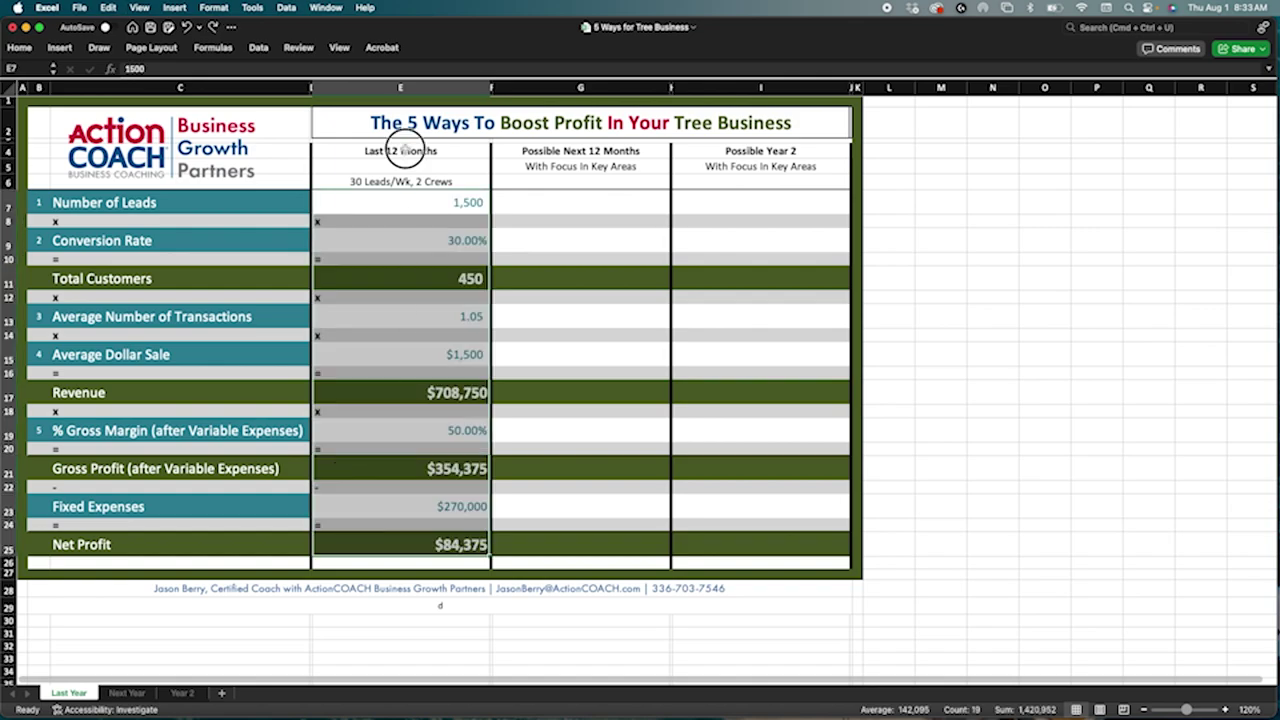
{"action": "left_click_drag", "start_coordinate": [400, 150], "coordinate": [402, 544]}
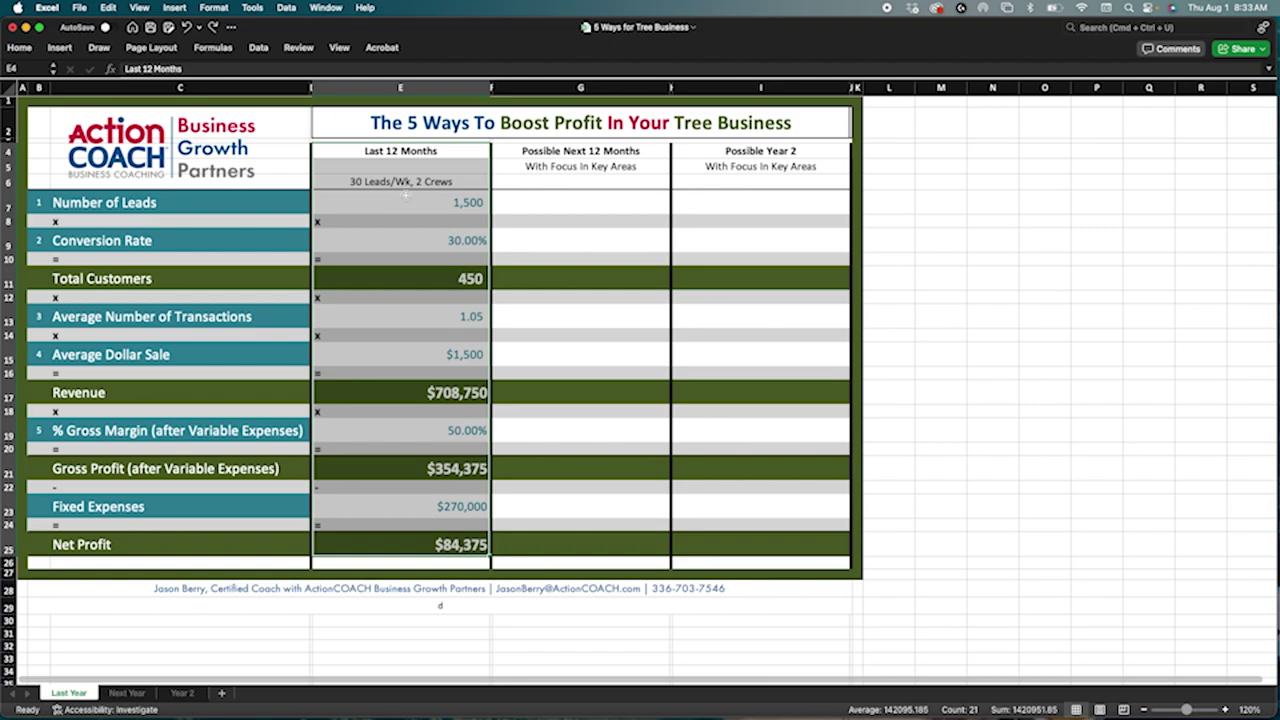
Walk through the Last 12 Months cells for Number of Leads, Conversion Rate and Total Customers, returning to the column heading.
{"action": "left_click", "coordinate": [404, 200]}
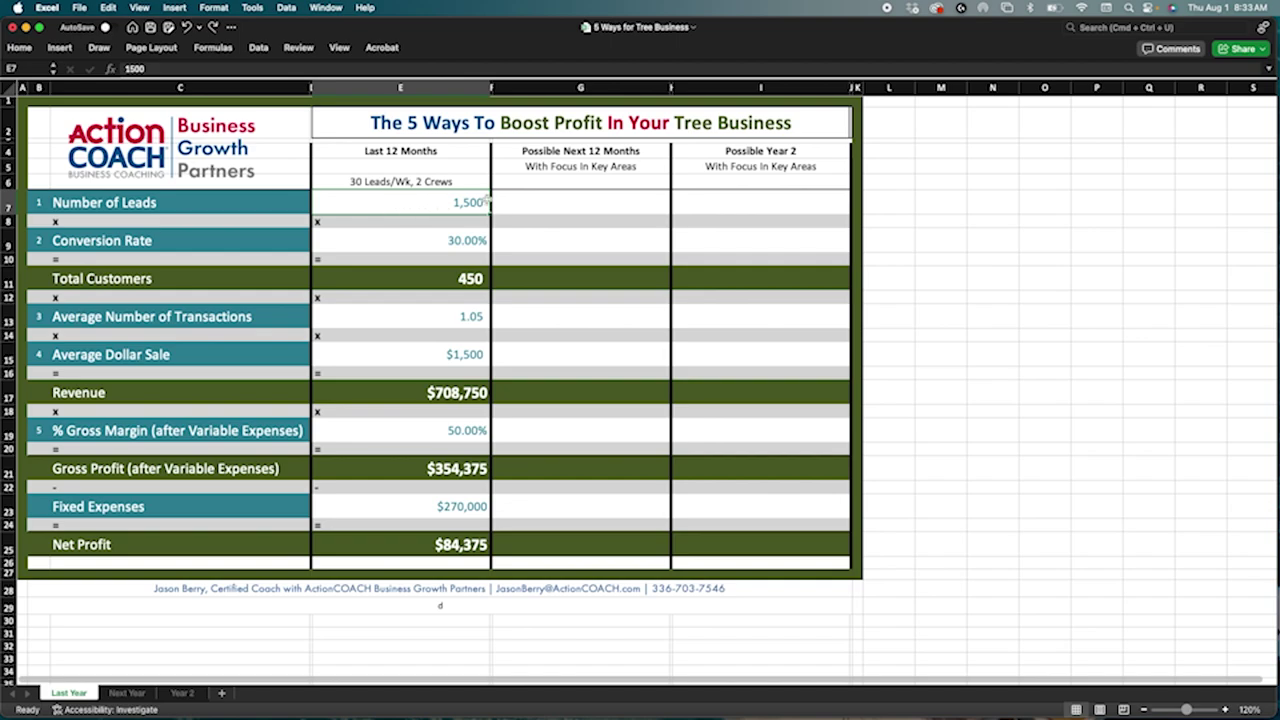
{"action": "left_click", "coordinate": [405, 242]}
{"action": "left_click", "coordinate": [401, 278]}
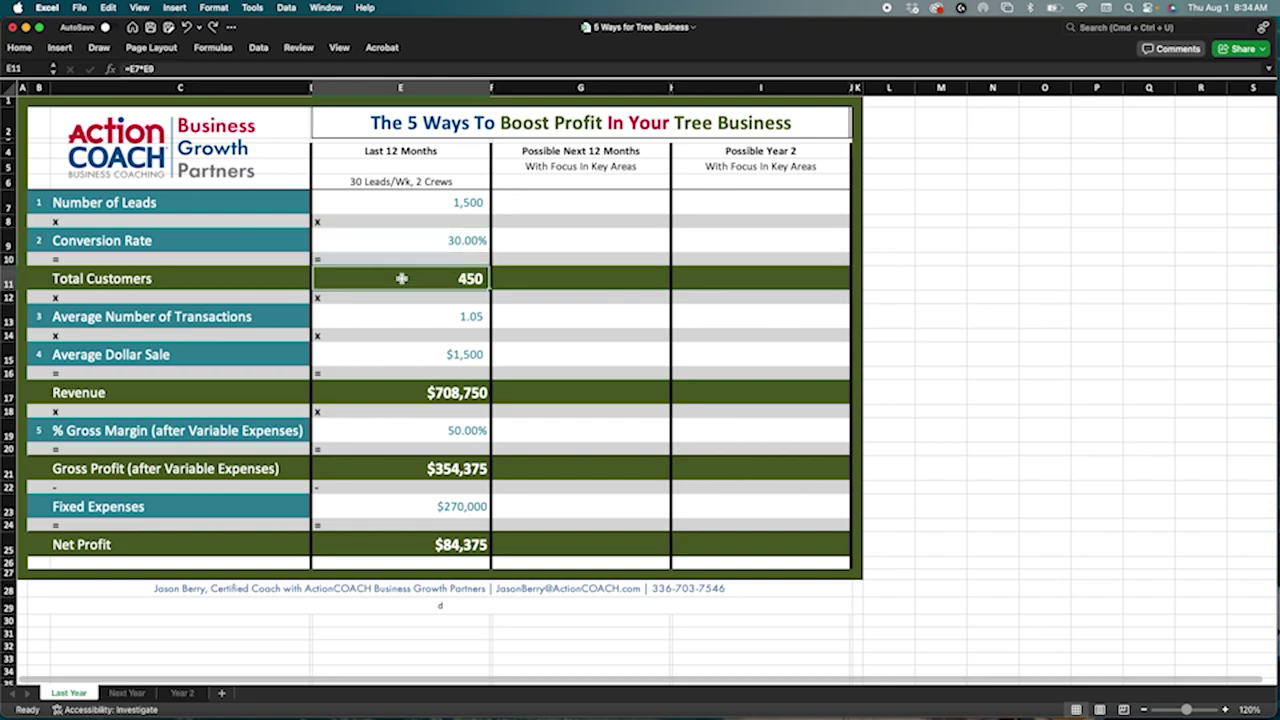
{"action": "left_click", "coordinate": [402, 151]}
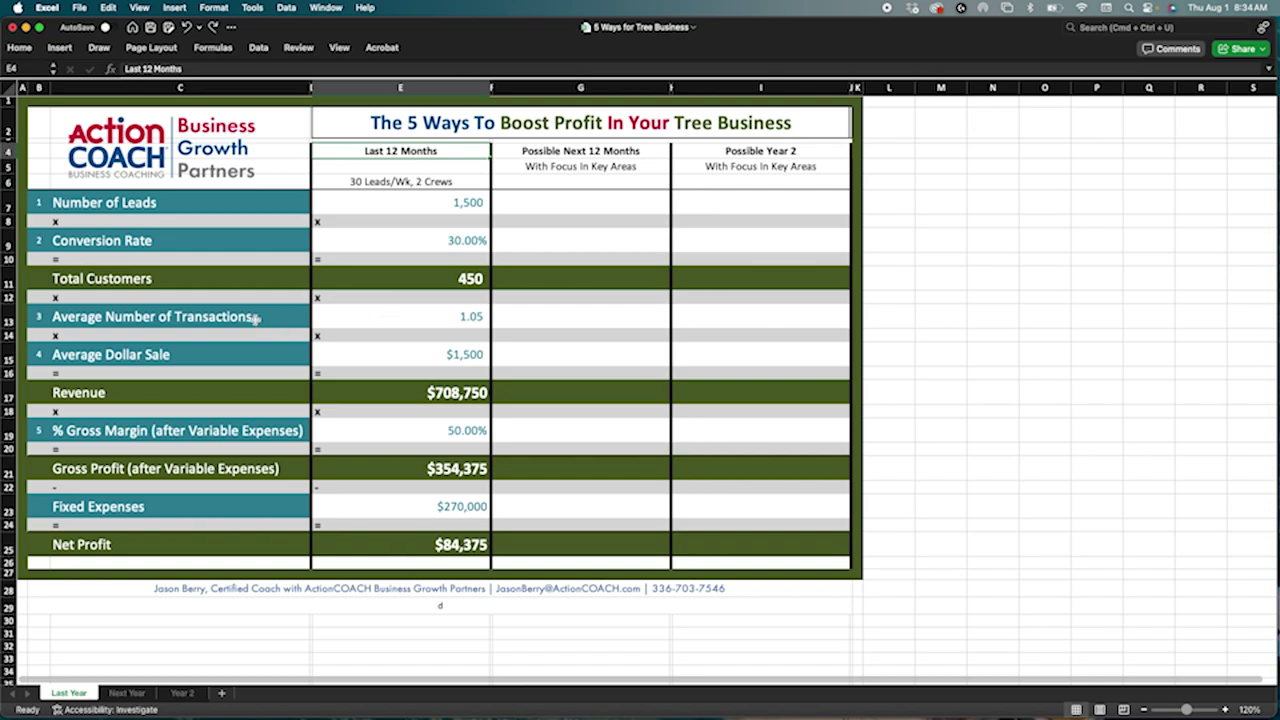
Review how Total Customers, Average Number of Transactions and Average Dollar Sale lead to Revenue in the Last 12 Months column.
{"action": "left_click", "coordinate": [399, 318]}
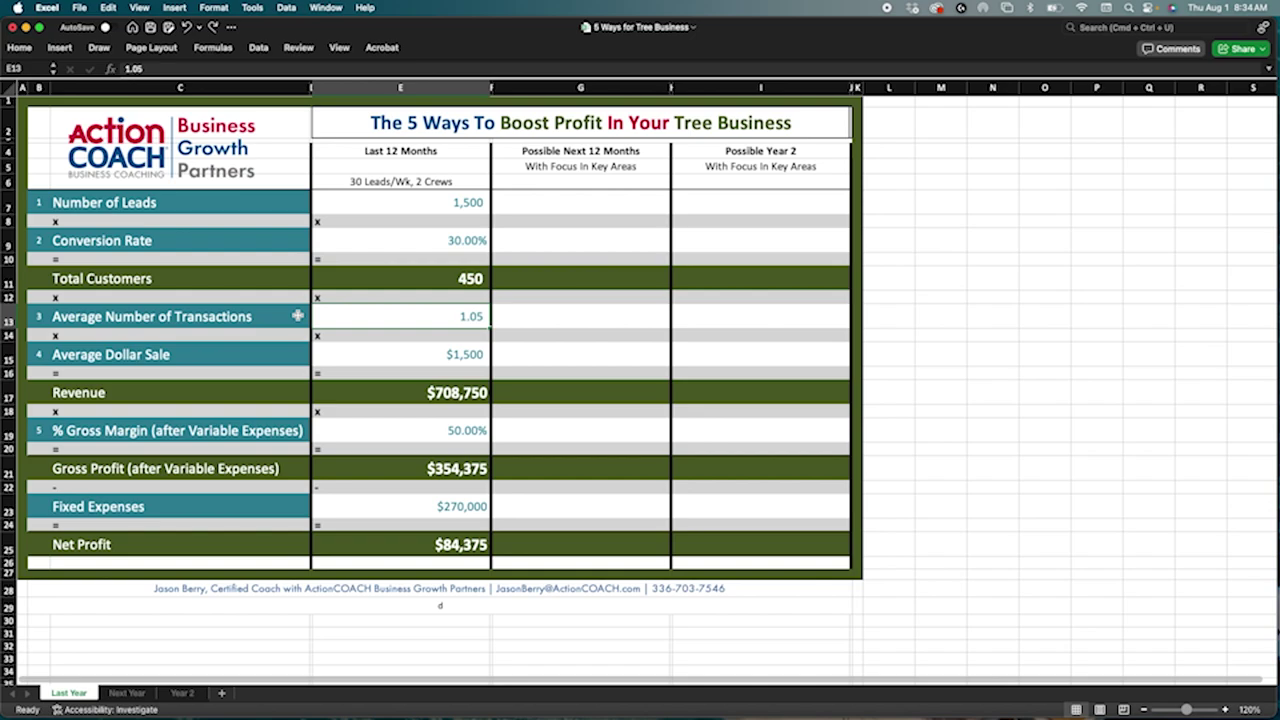
{"action": "left_click", "coordinate": [365, 355]}
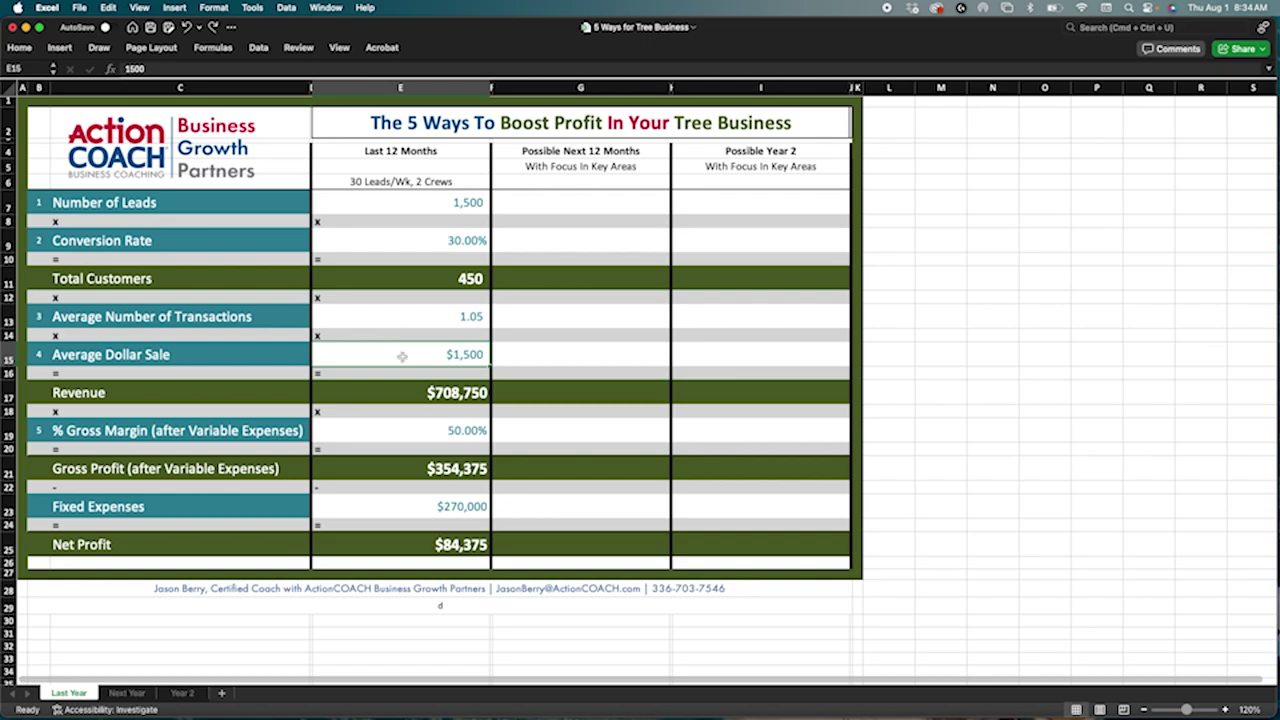
{"action": "left_click", "coordinate": [414, 278]}
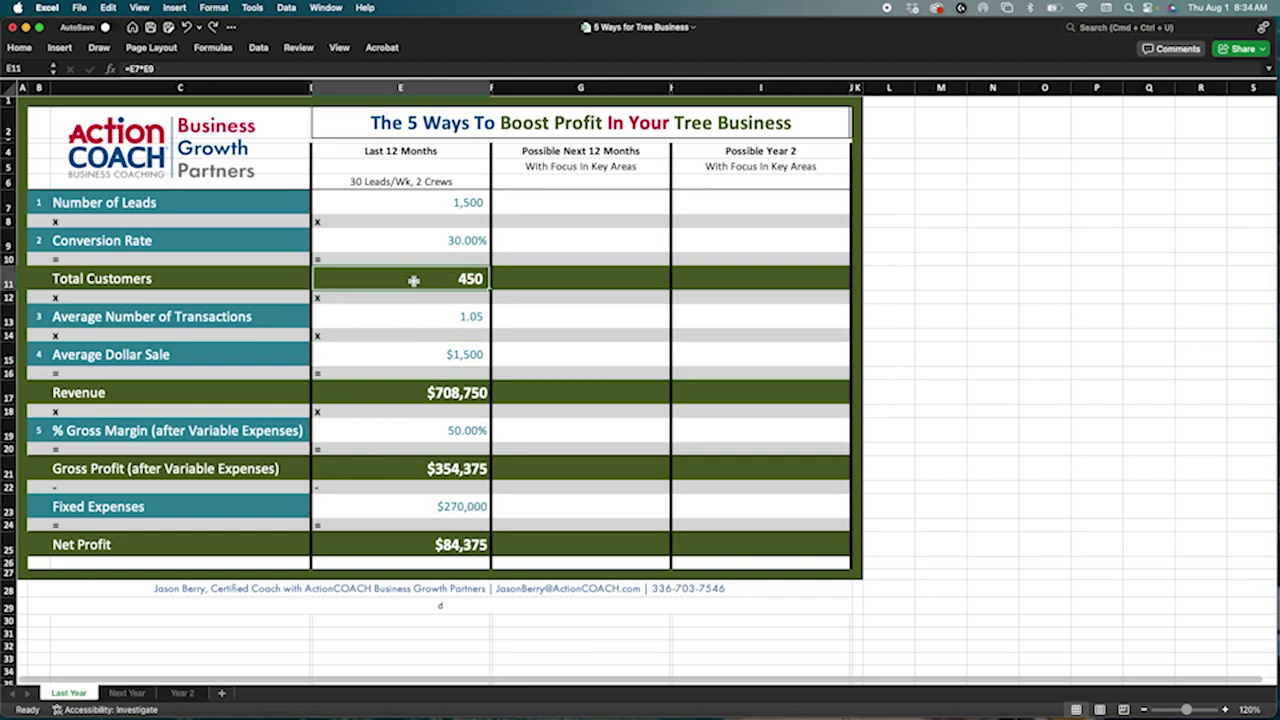
{"action": "left_click", "coordinate": [410, 320]}
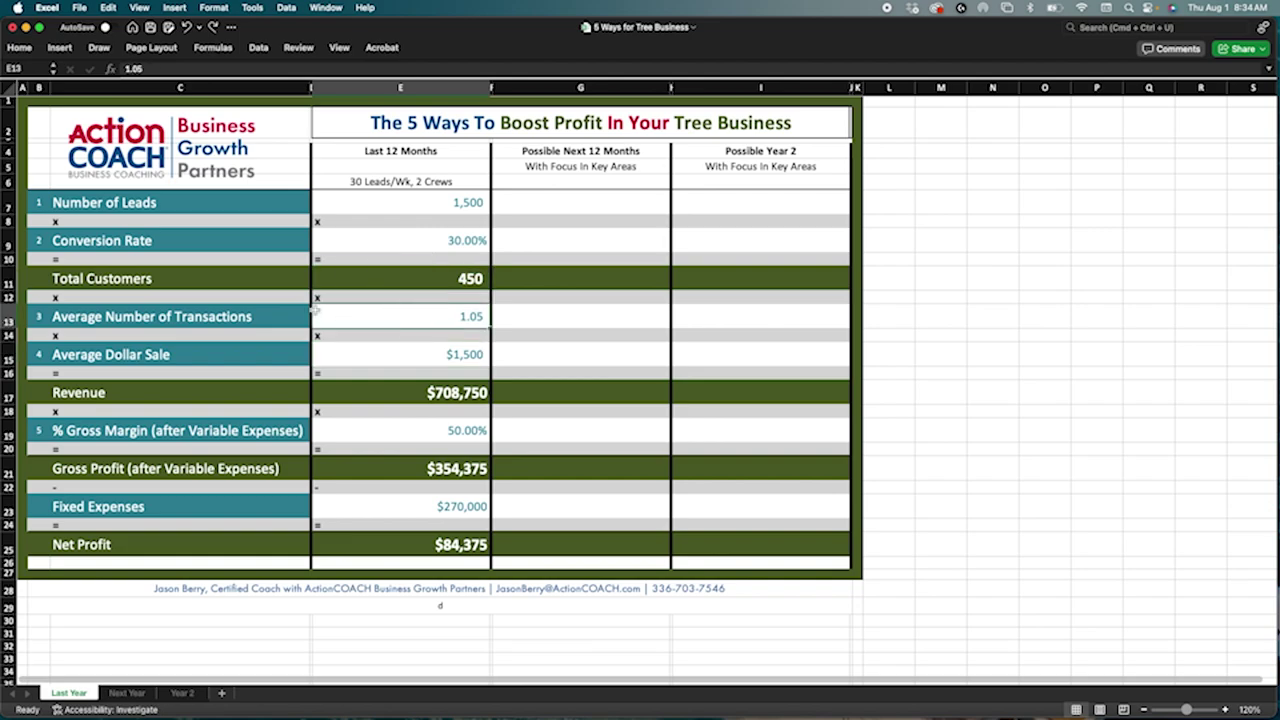
{"action": "left_click", "coordinate": [400, 355]}
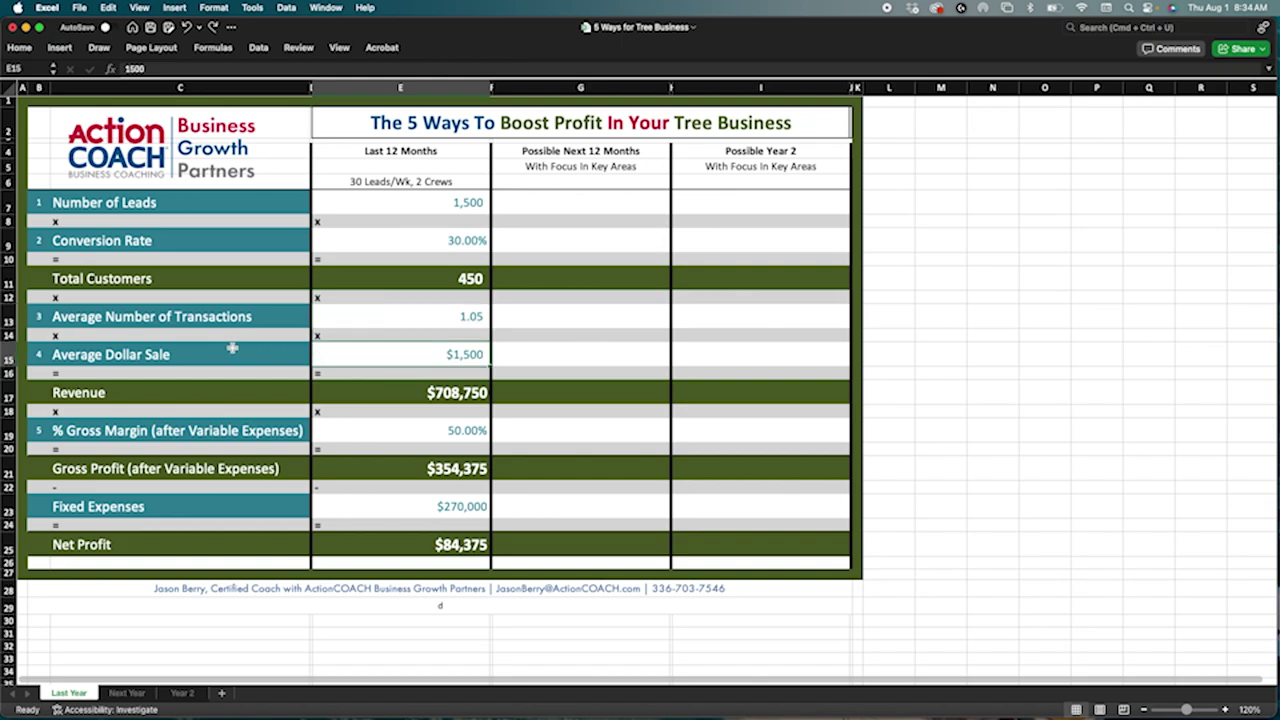
{"action": "left_click", "coordinate": [396, 393]}
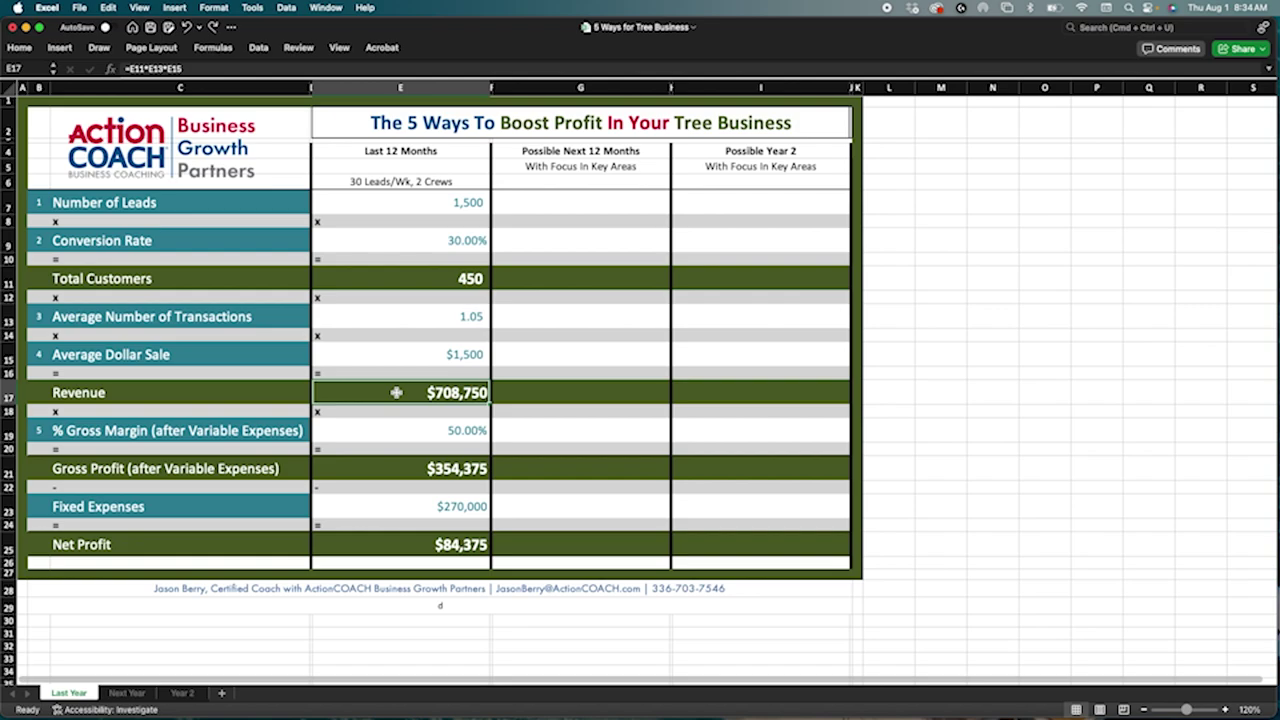
Examine the % Gross Margin and Revenue cells for the last 12 months, ending with the Gross Profit row and its formula.
{"action": "left_click", "coordinate": [399, 430]}
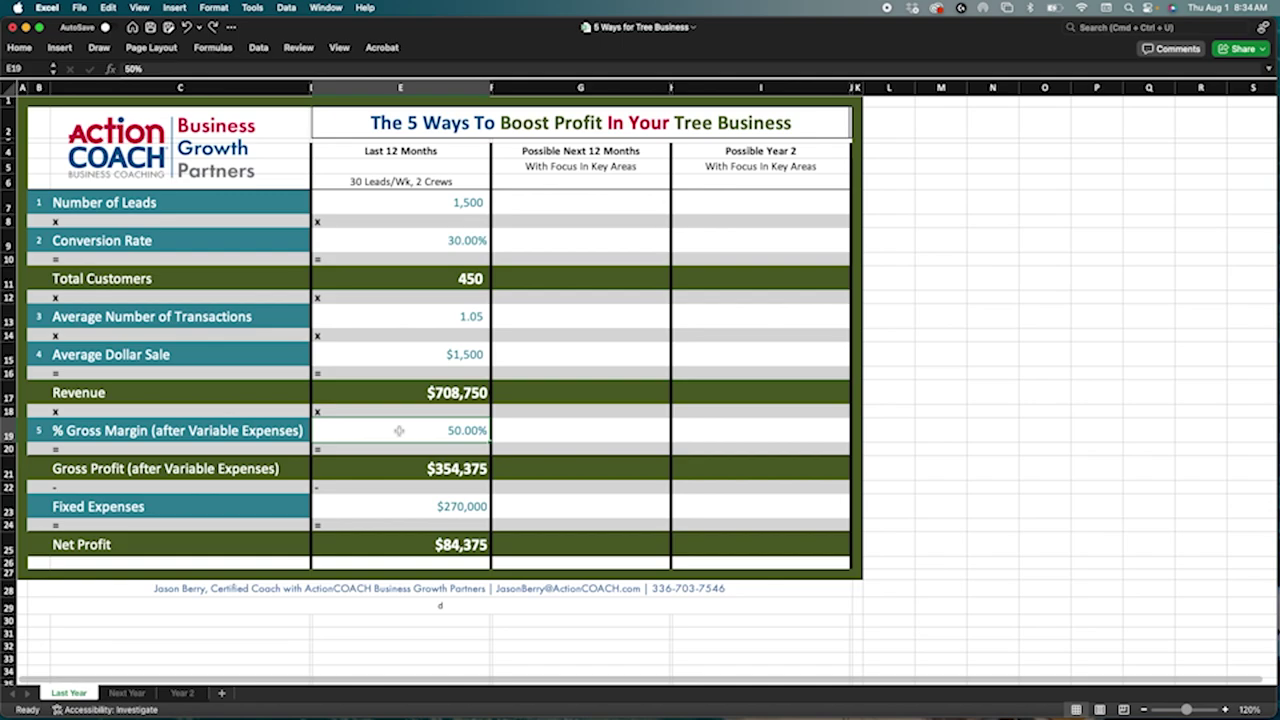
{"action": "left_click", "coordinate": [406, 394]}
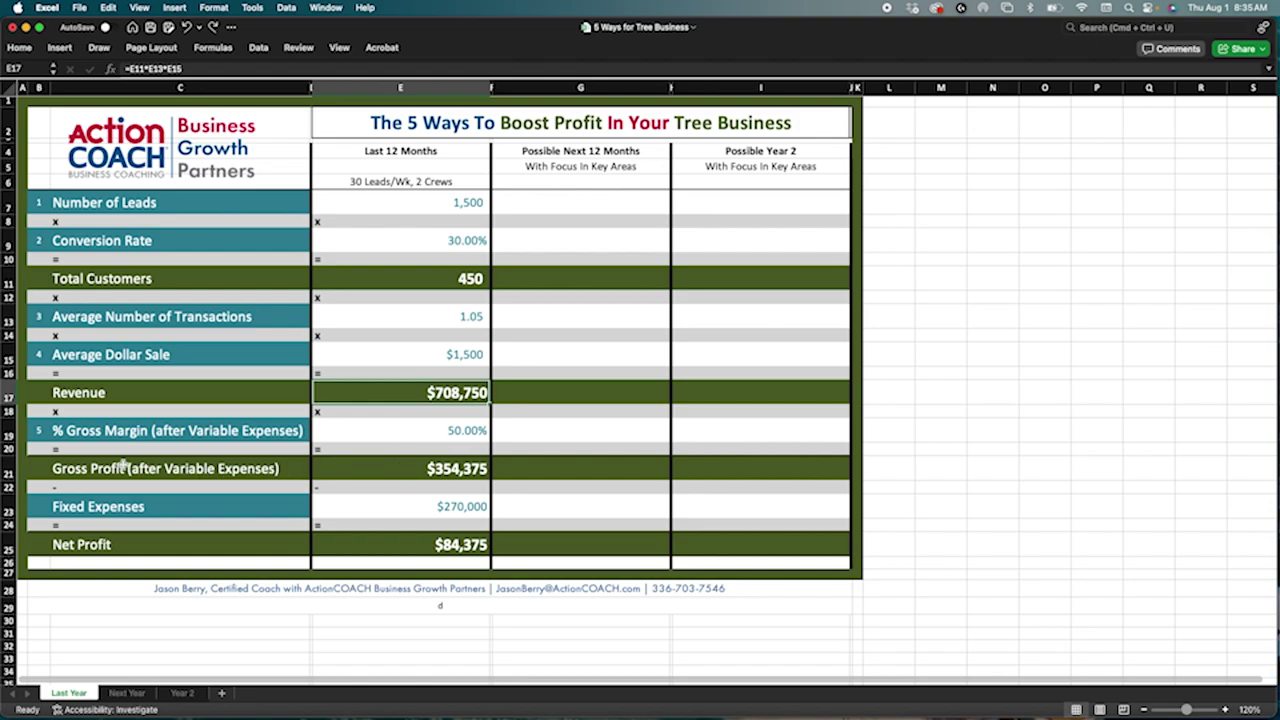
{"action": "left_click_drag", "start_coordinate": [40, 468], "coordinate": [407, 470]}
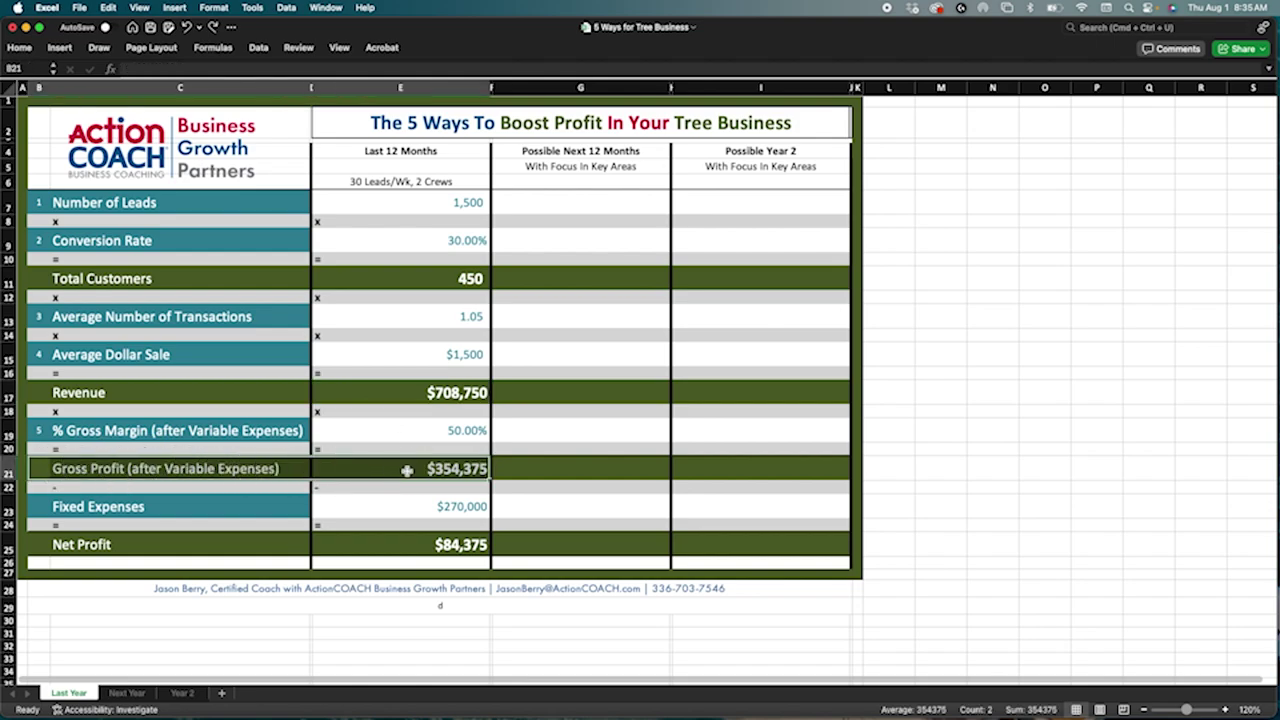
{"action": "left_click", "coordinate": [407, 470]}
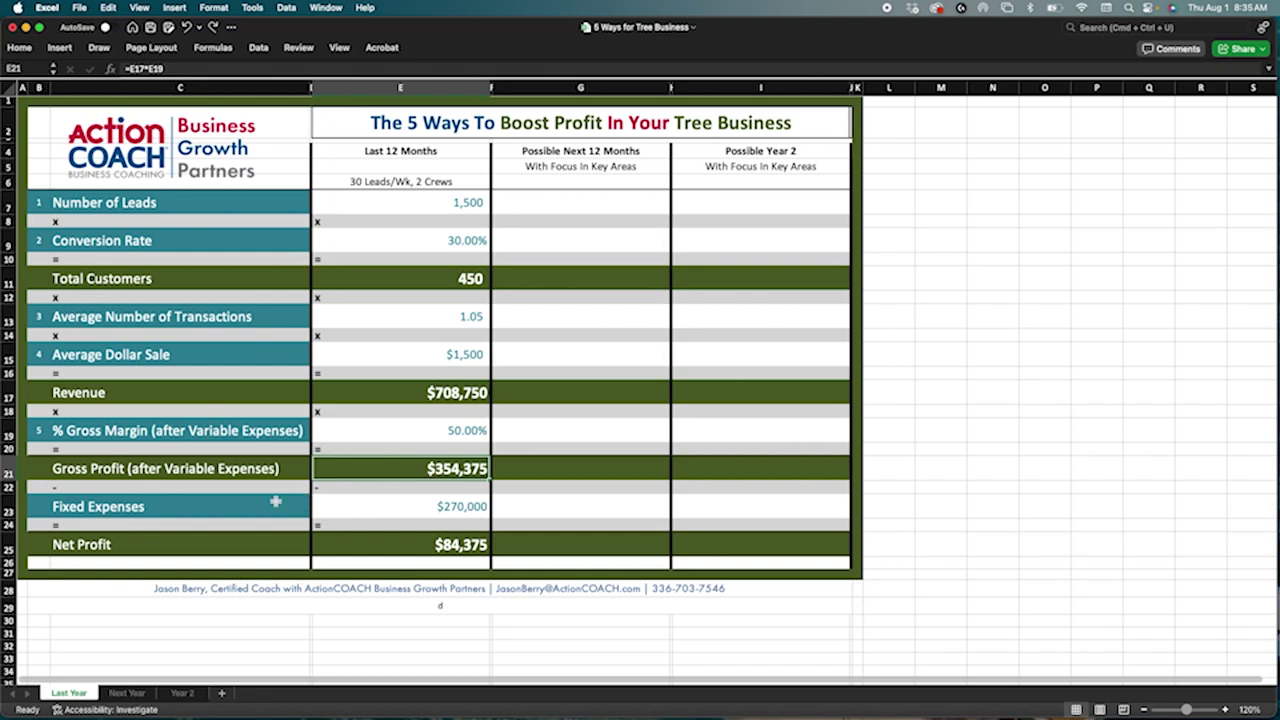
Compare last year's Fixed Expenses with Gross Profit, ending with the Net Profit row and its formula.
{"action": "left_click", "coordinate": [390, 507]}
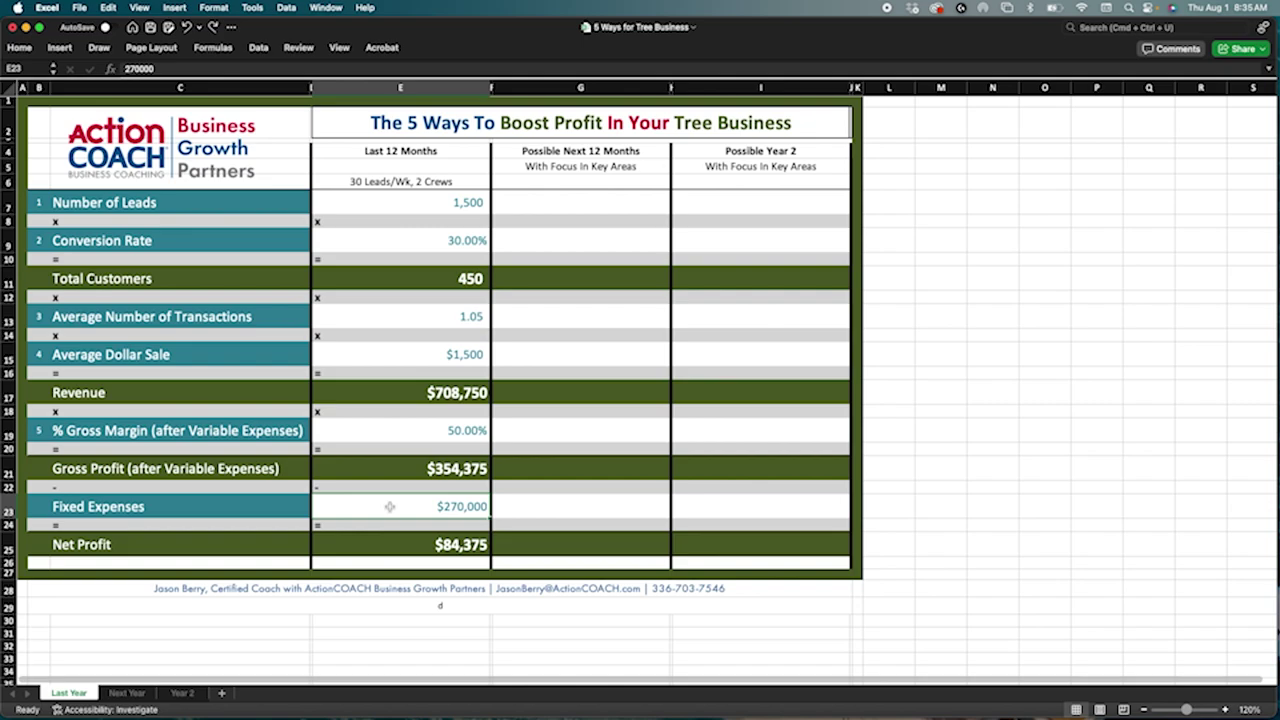
{"action": "left_click", "coordinate": [402, 506]}
{"action": "left_click", "coordinate": [404, 468]}
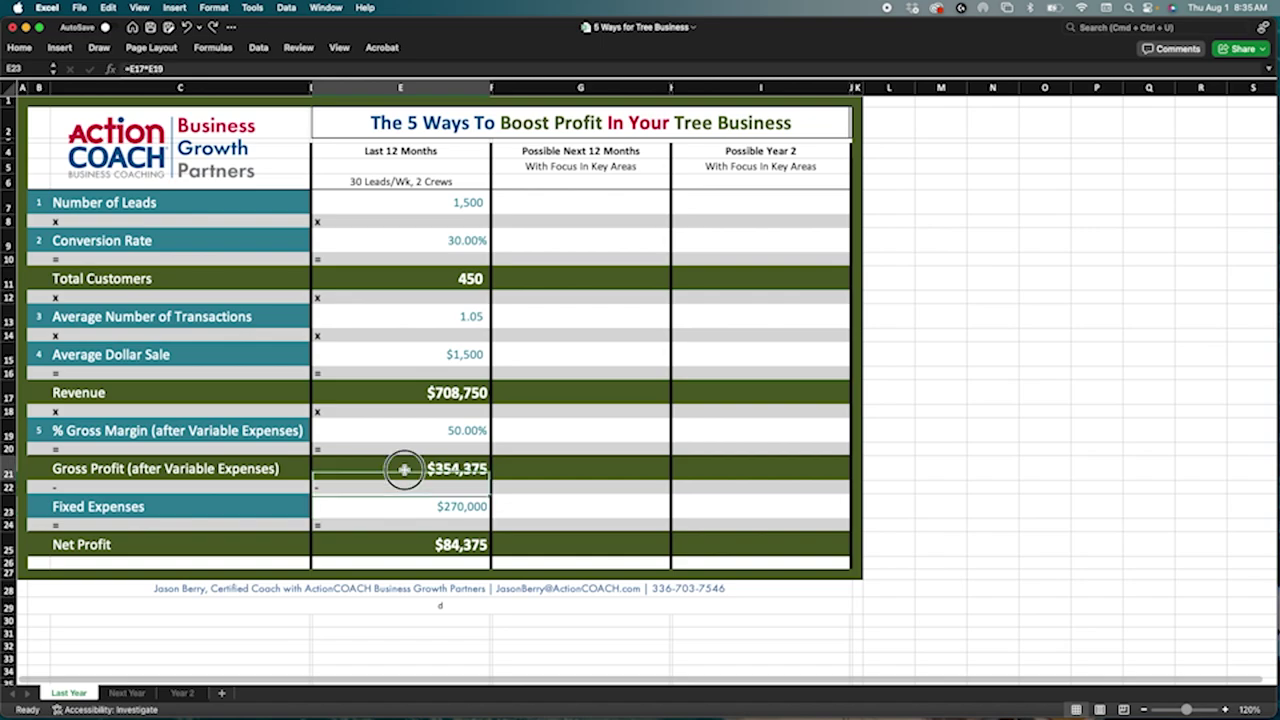
{"action": "left_click", "coordinate": [405, 506]}
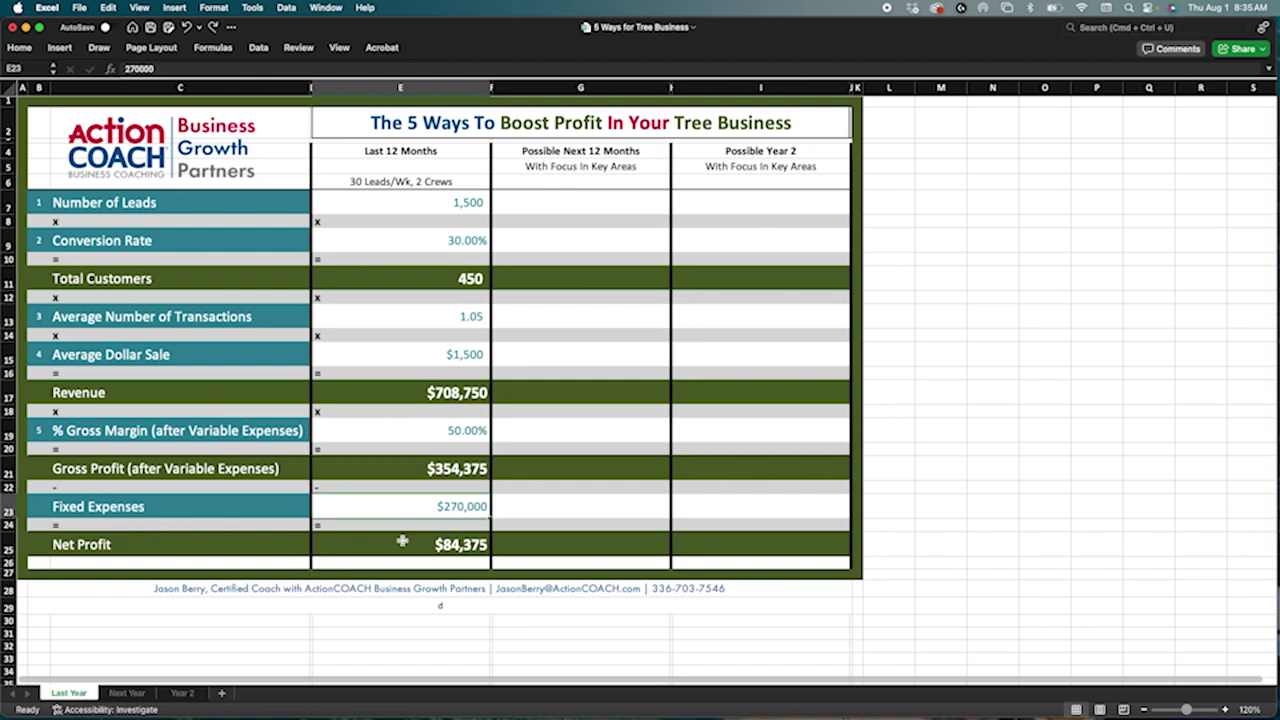
{"action": "left_click", "coordinate": [38, 546]}
{"action": "left_click_drag", "start_coordinate": [38, 546], "coordinate": [415, 546]}
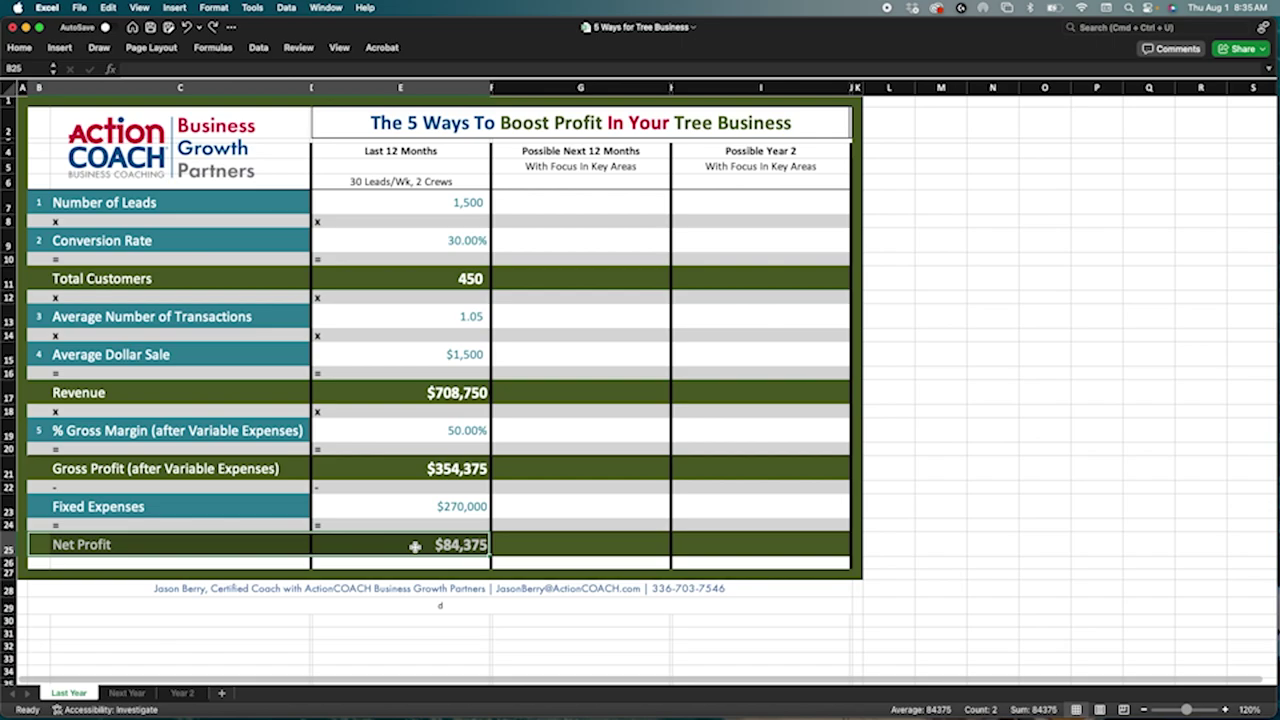
{"action": "left_click", "coordinate": [415, 546]}
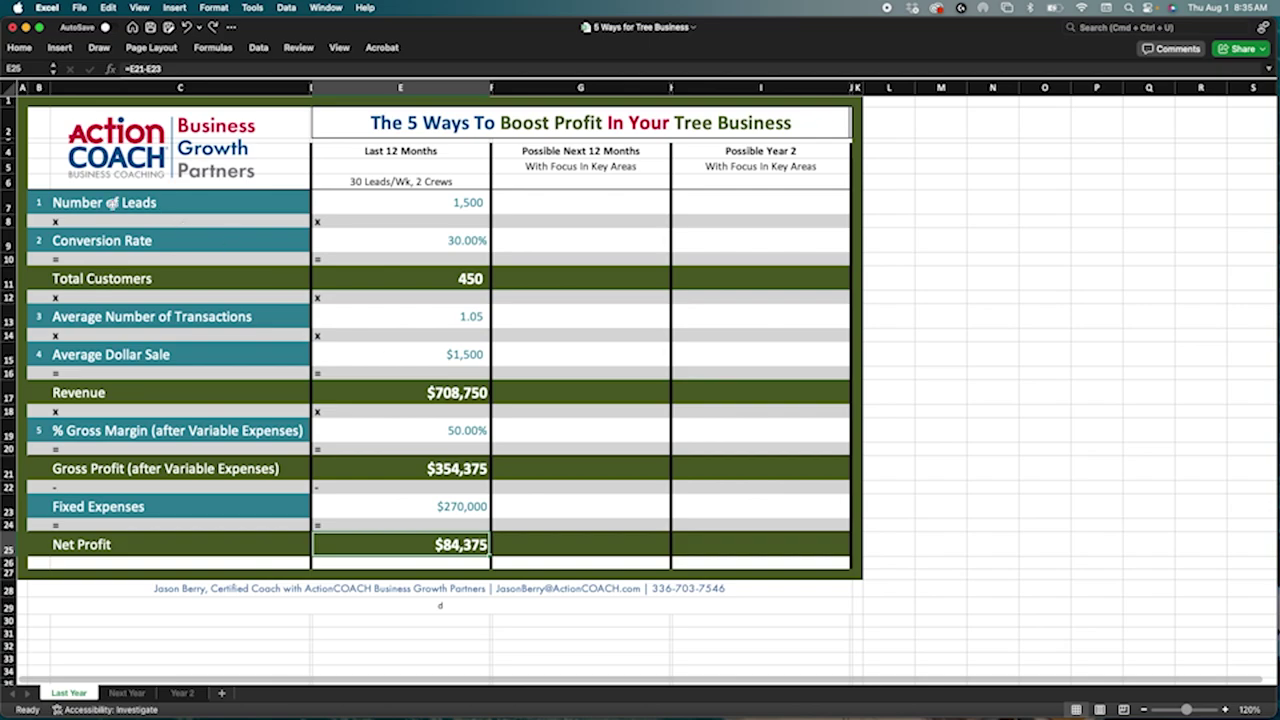
Point out the Number of Leads row and its Last 12 Months value, along with the Conversion Rate cell.
{"action": "left_click", "coordinate": [38, 202]}
{"action": "left_click_drag", "start_coordinate": [38, 202], "coordinate": [365, 201]}
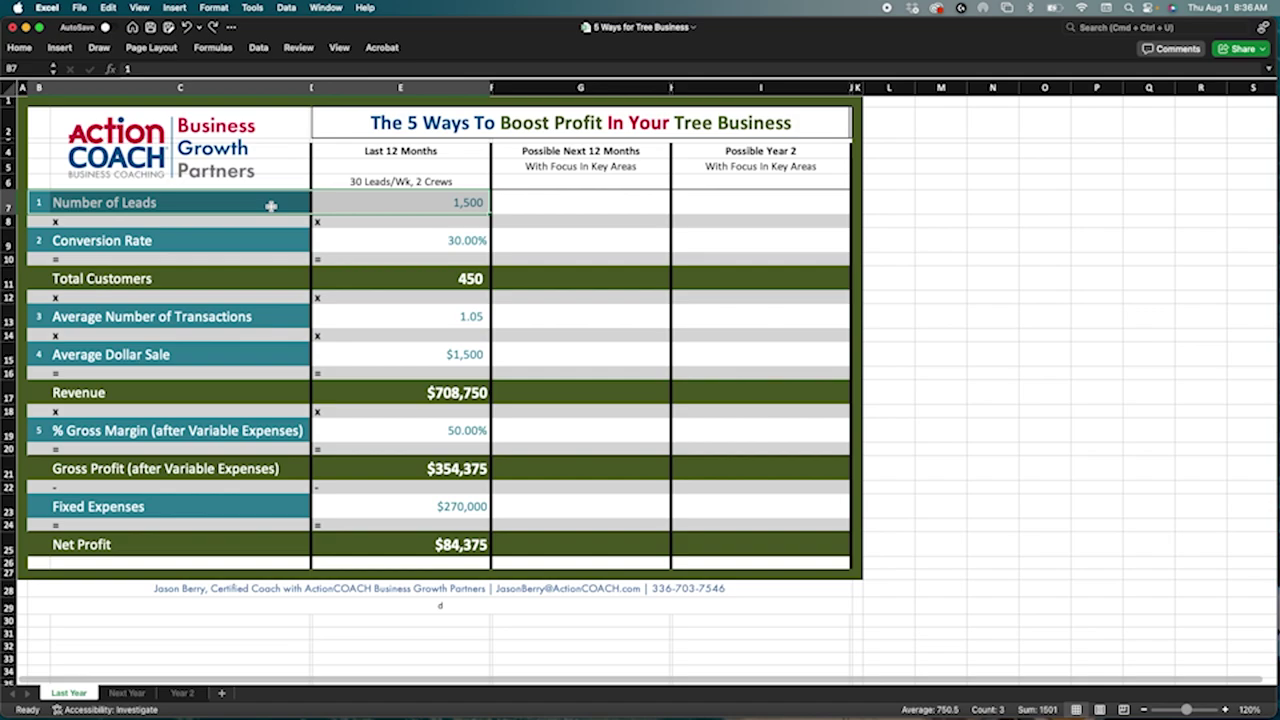
{"action": "left_click", "coordinate": [339, 206]}
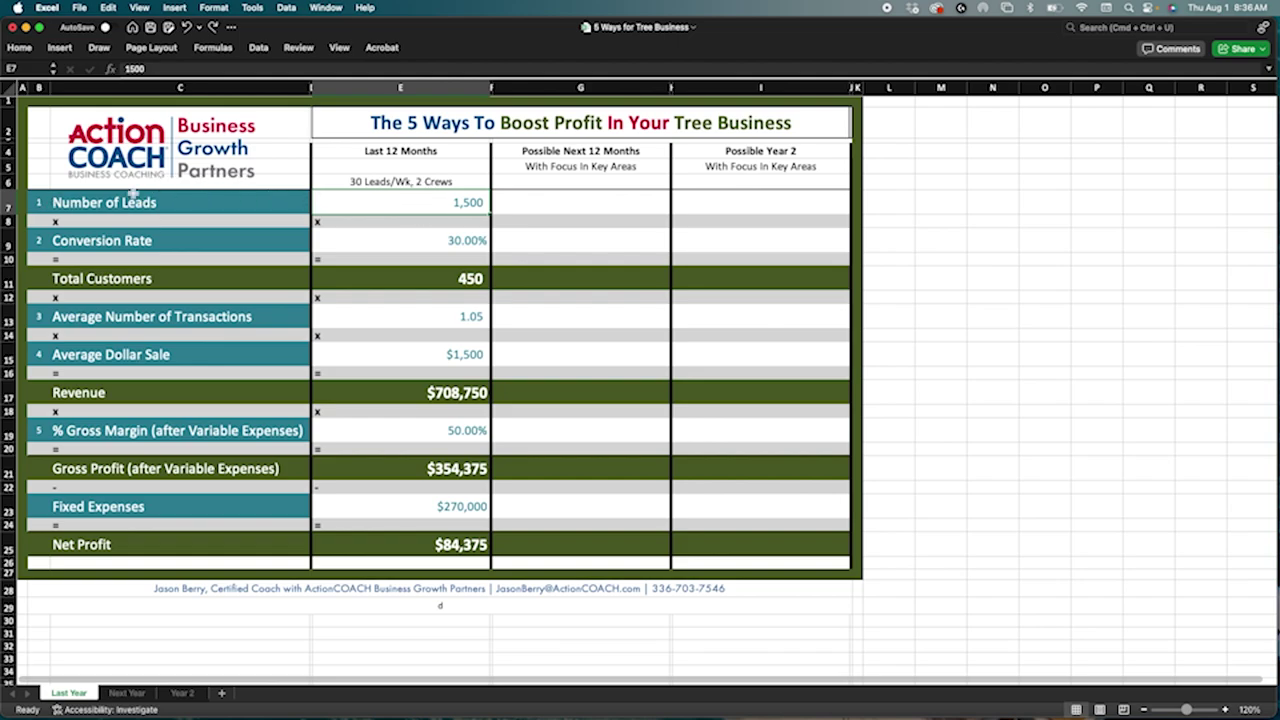
{"action": "left_click", "coordinate": [425, 245]}
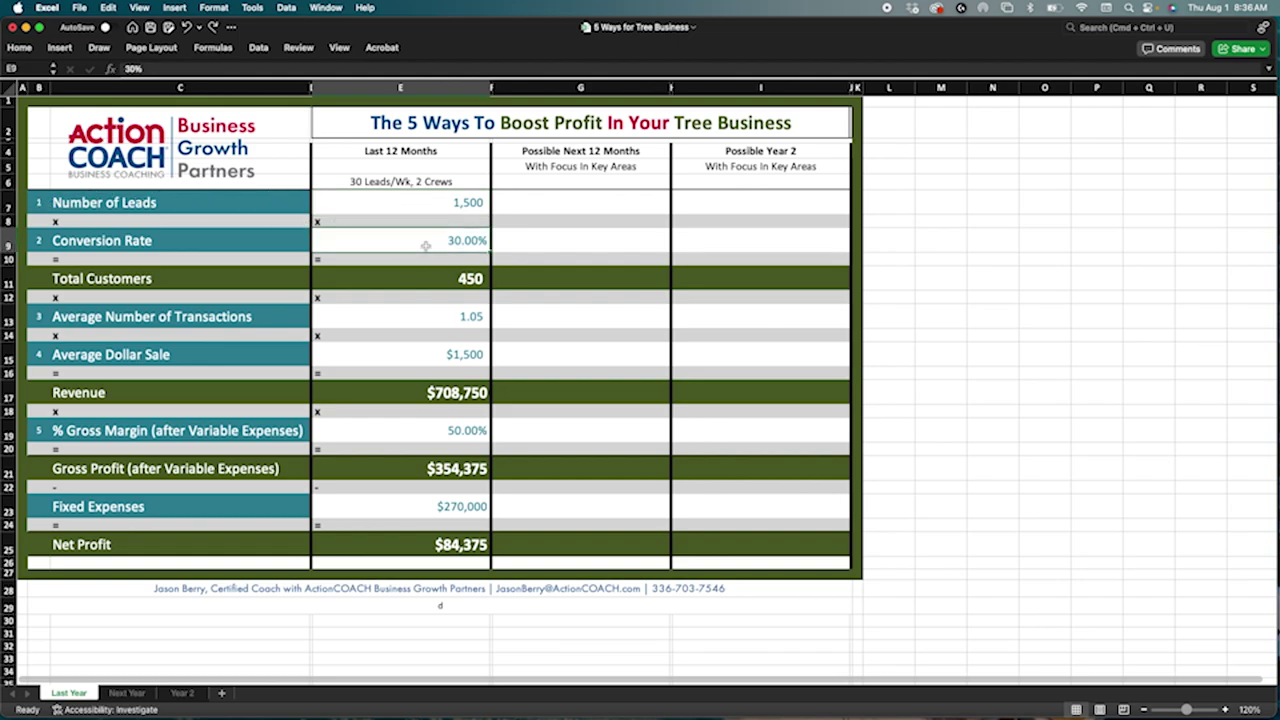
{"action": "right_click", "coordinate": [42, 203]}
{"action": "key", "text": "Escape"}
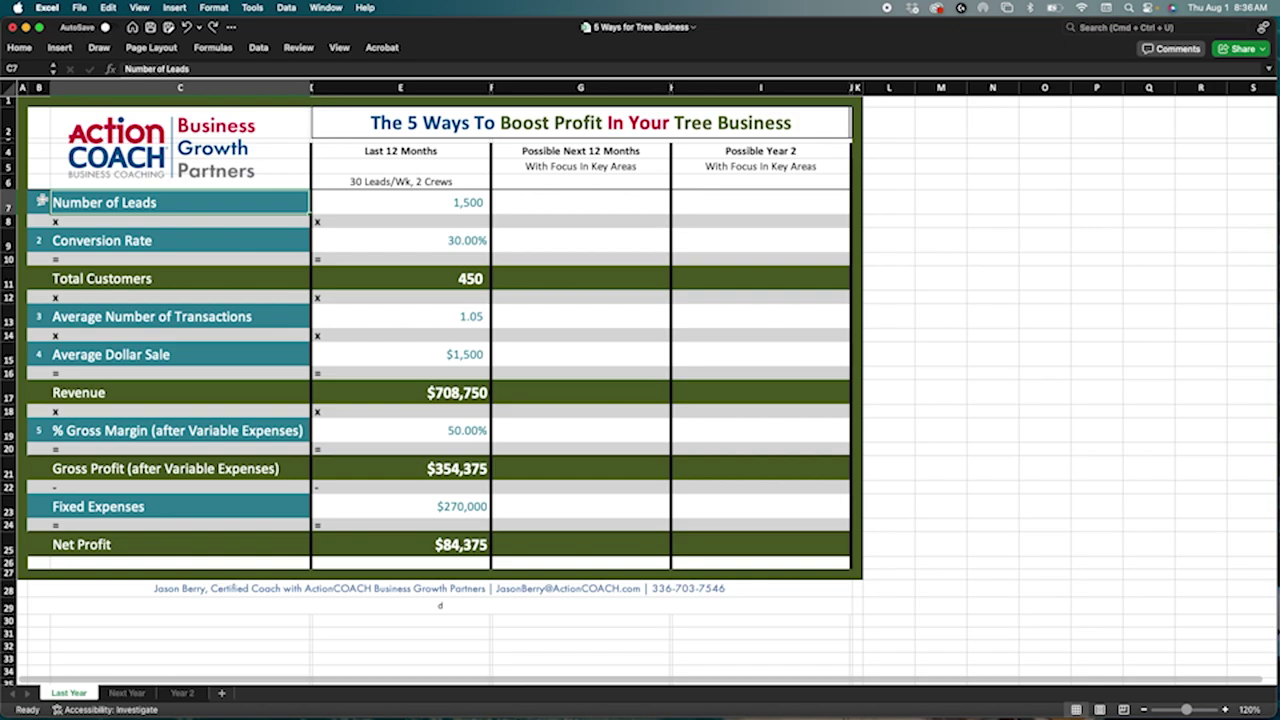
Fill the Conversion Rate label and its number cell with dark orange.
{"action": "left_click_drag", "start_coordinate": [40, 241], "coordinate": [171, 246]}
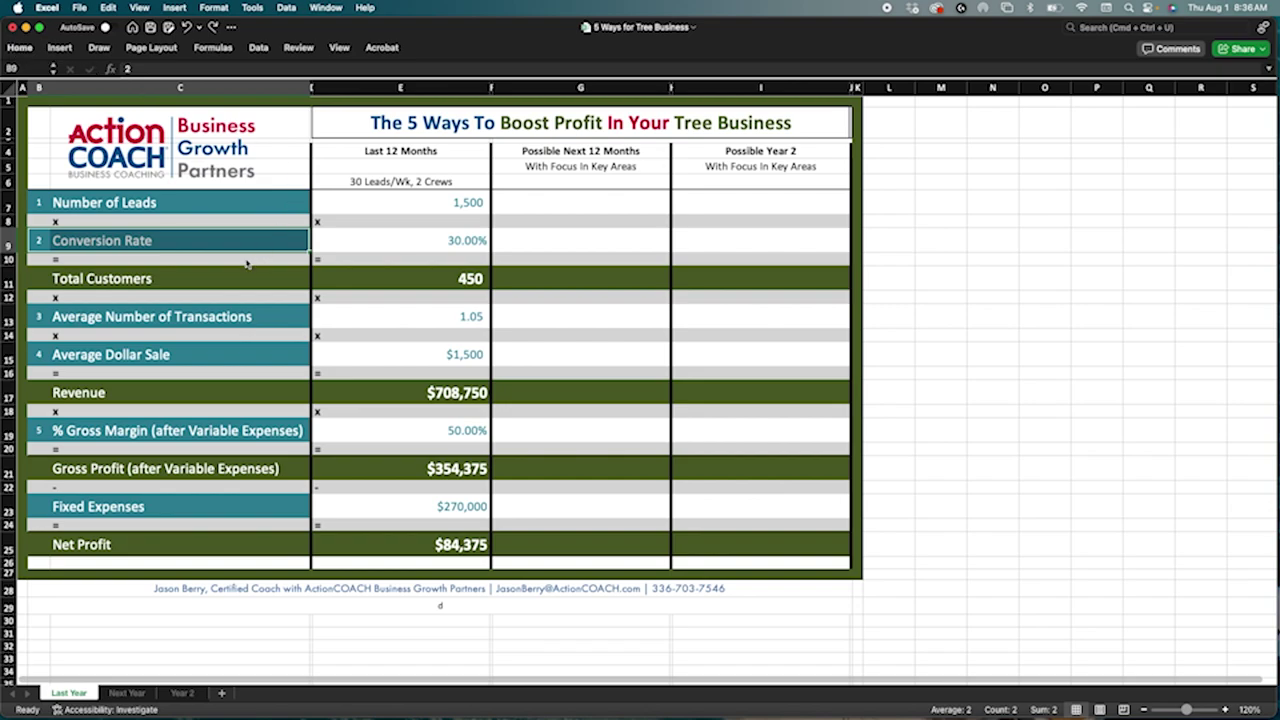
{"action": "key", "text": "super+alt+r"}
{"action": "left_click", "coordinate": [225, 94]}
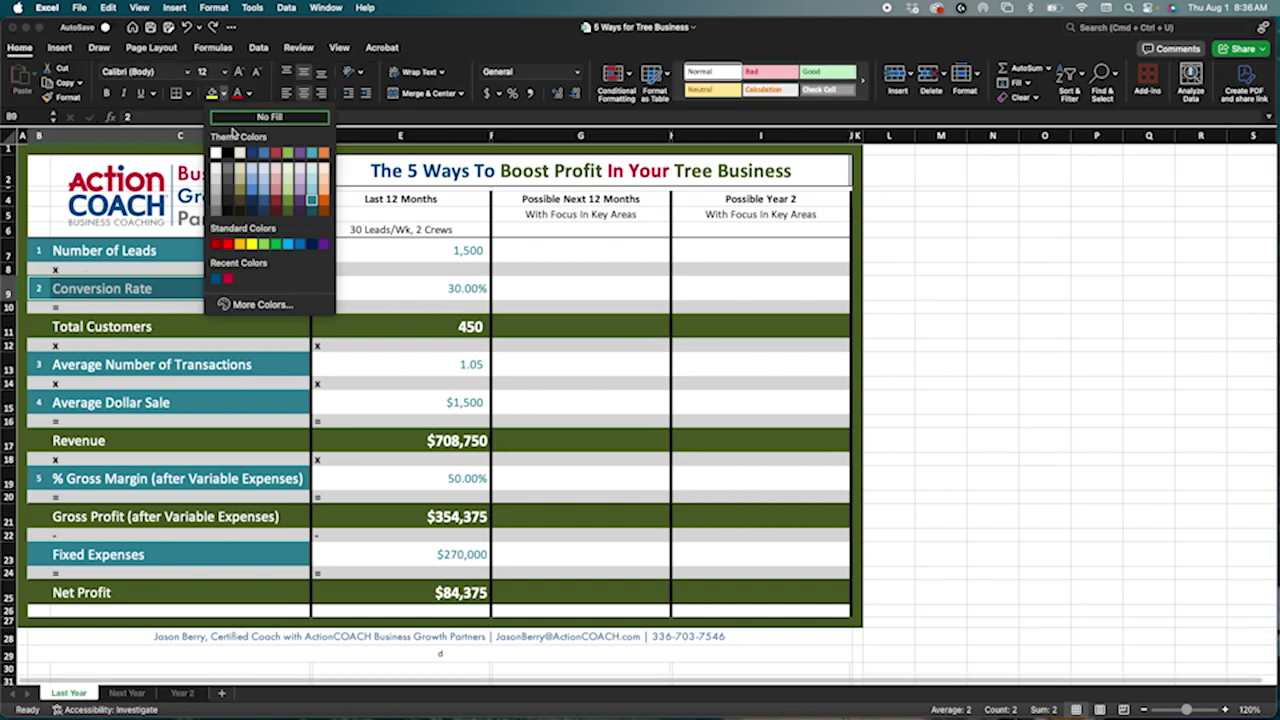
{"action": "key", "text": "Escape"}
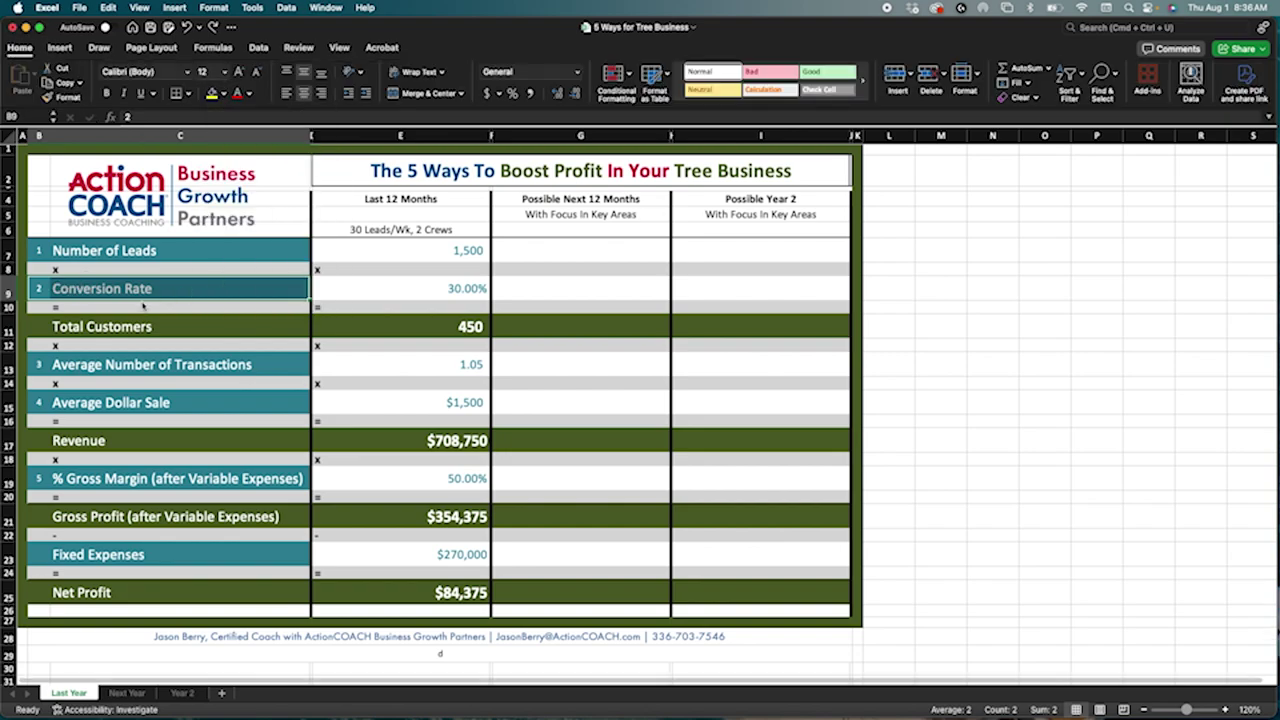
{"action": "key", "text": "super+y"}
{"action": "left_click", "coordinate": [143, 307]}
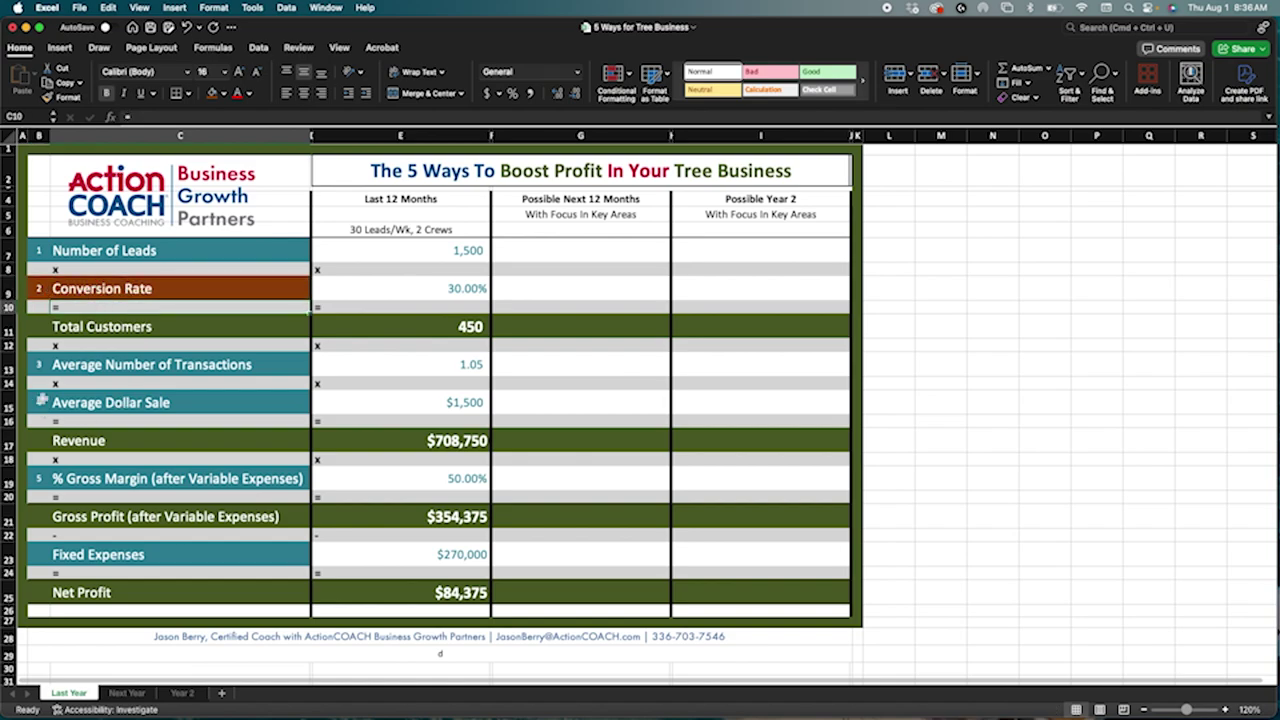
Point out the Average Number of Transactions label, the upper part of the Possible Next 12 Months column, and the Revenue label.
{"action": "left_click_drag", "start_coordinate": [46, 366], "coordinate": [145, 366]}
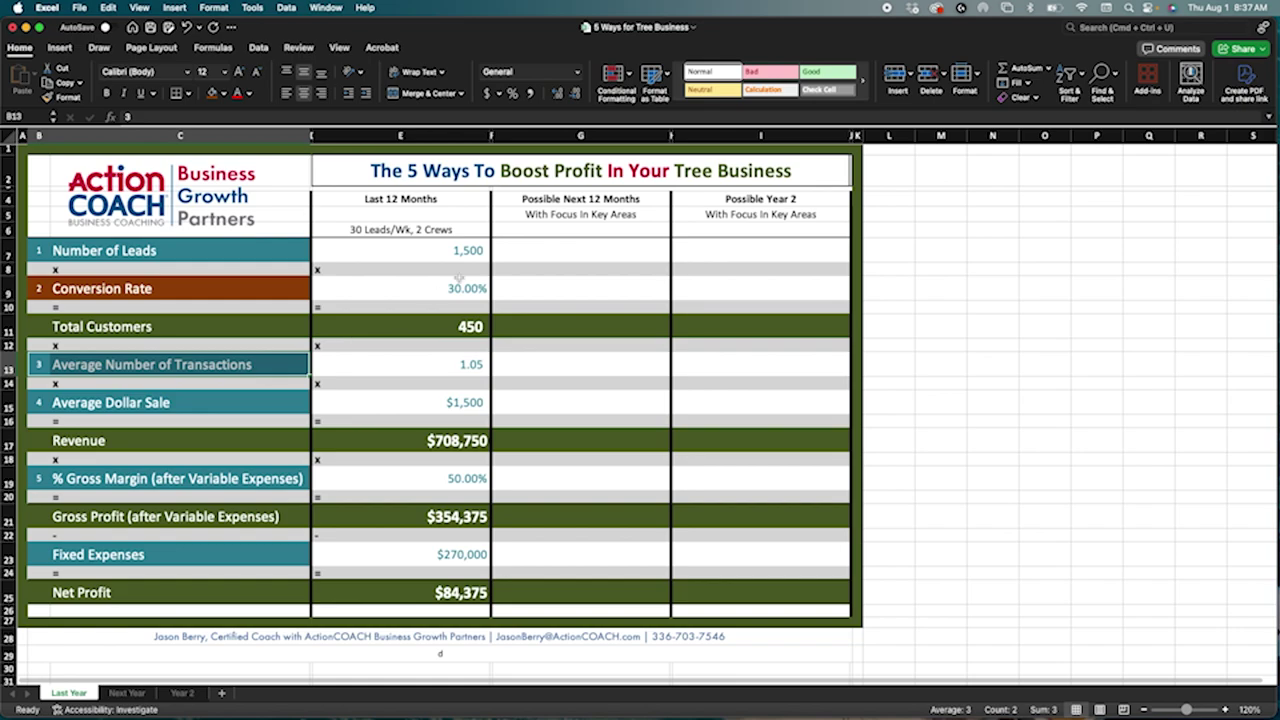
{"action": "left_click_drag", "start_coordinate": [537, 204], "coordinate": [552, 335]}
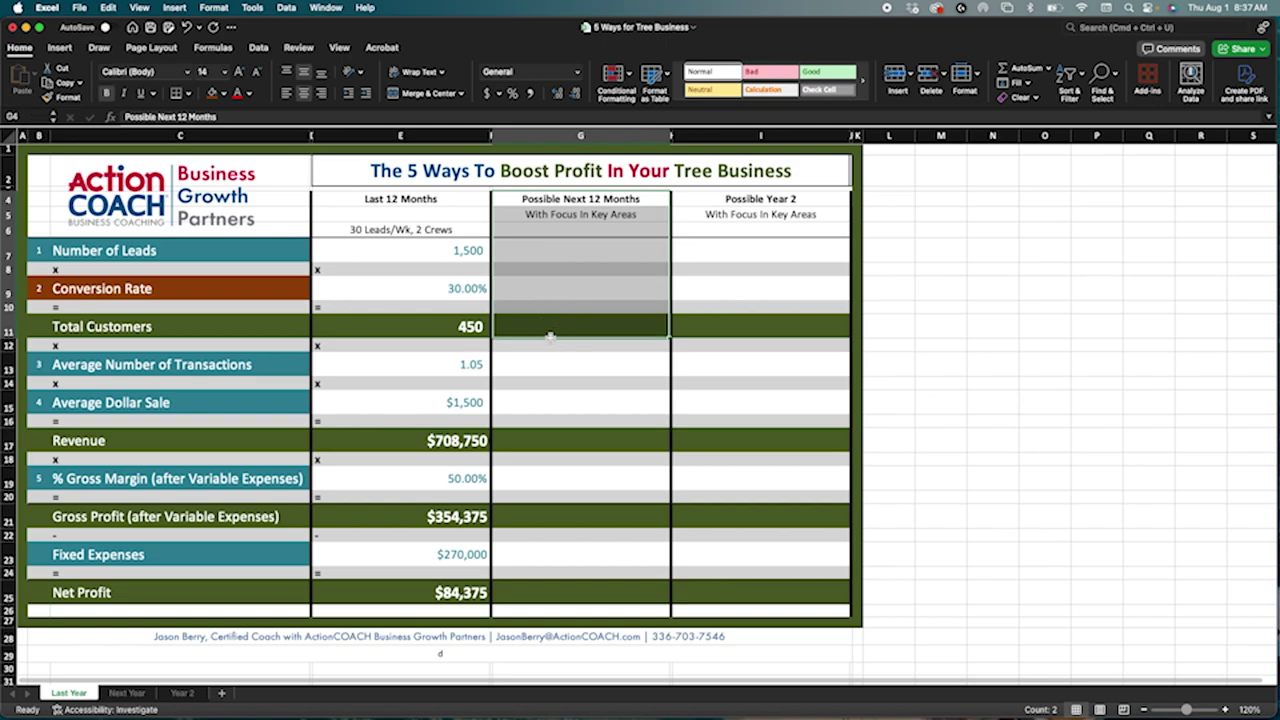
{"action": "left_click", "coordinate": [150, 440]}
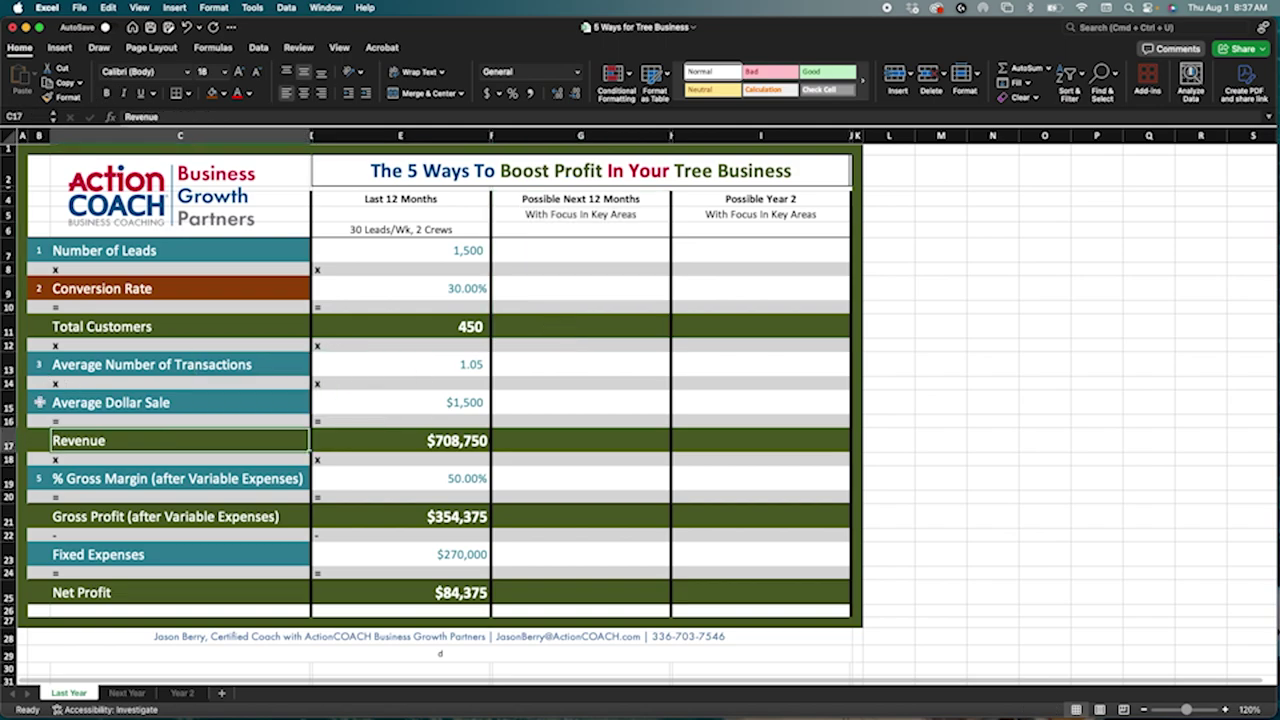
Apply the same dark orange fill to the Average Dollar Sale label and its number cell.
{"action": "left_click_drag", "start_coordinate": [40, 402], "coordinate": [143, 403]}
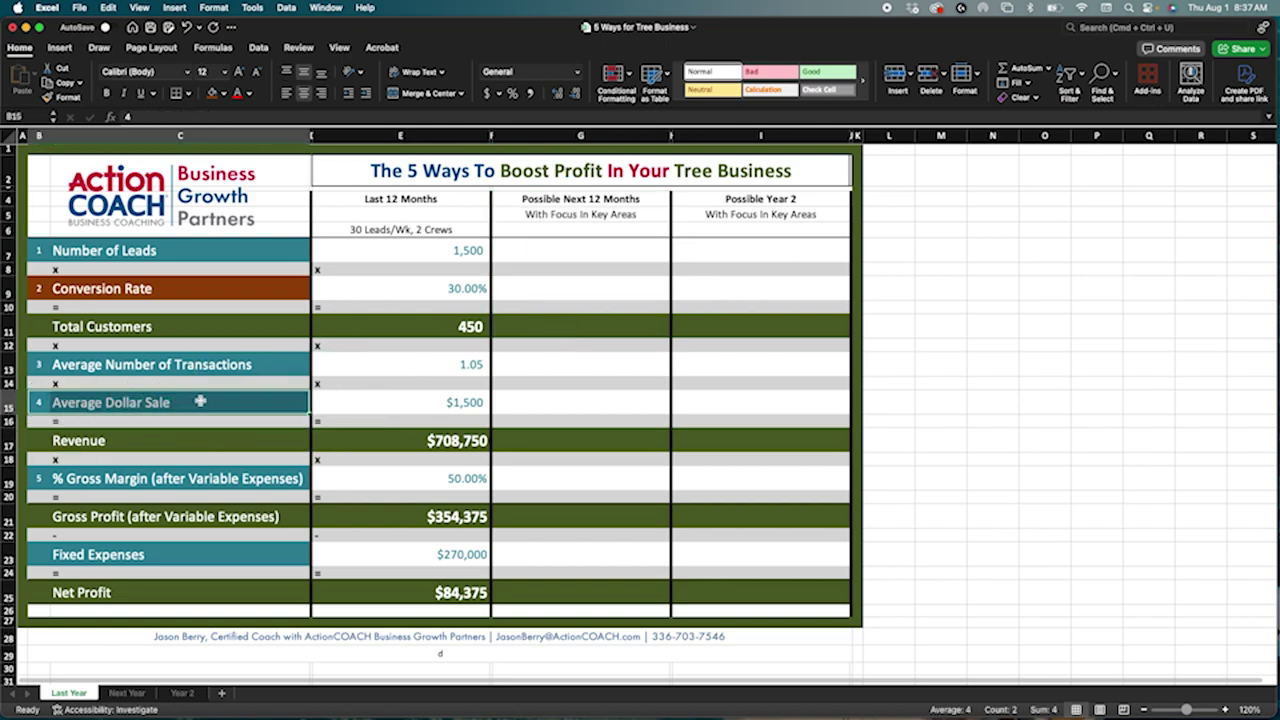
{"action": "left_click", "coordinate": [212, 95]}
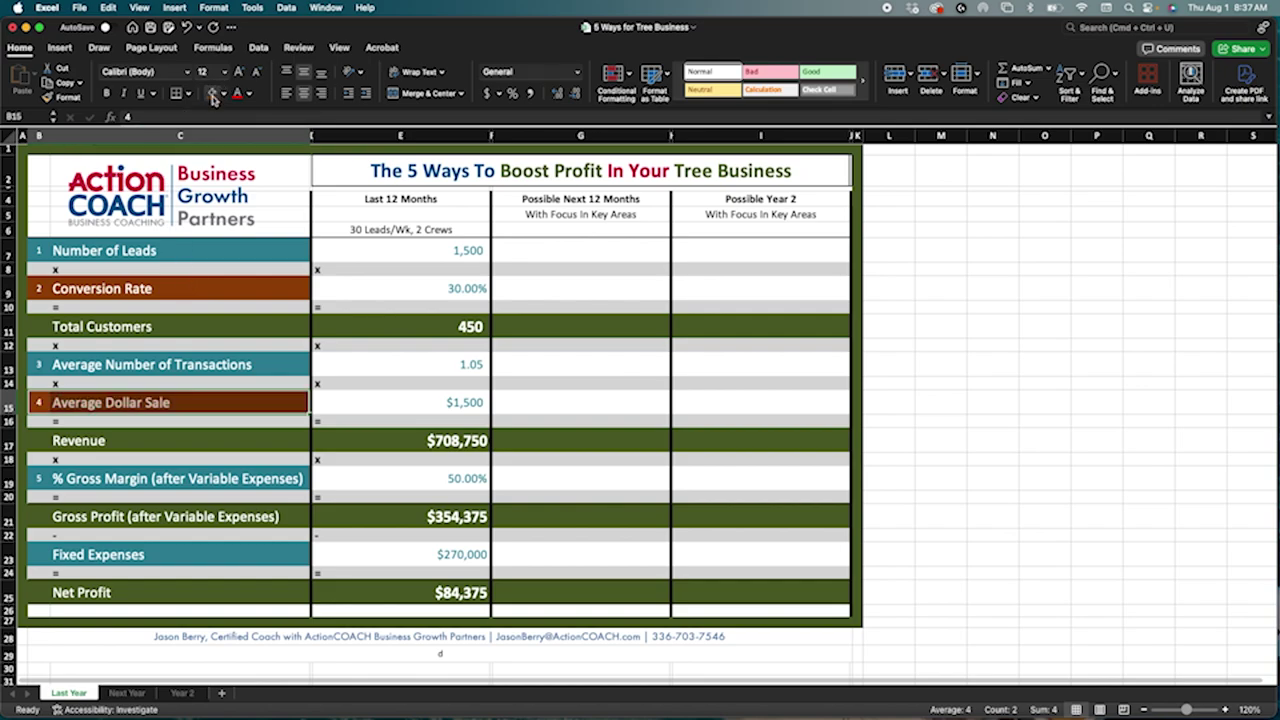
{"action": "left_click", "coordinate": [323, 407]}
{"action": "left_click", "coordinate": [172, 401]}
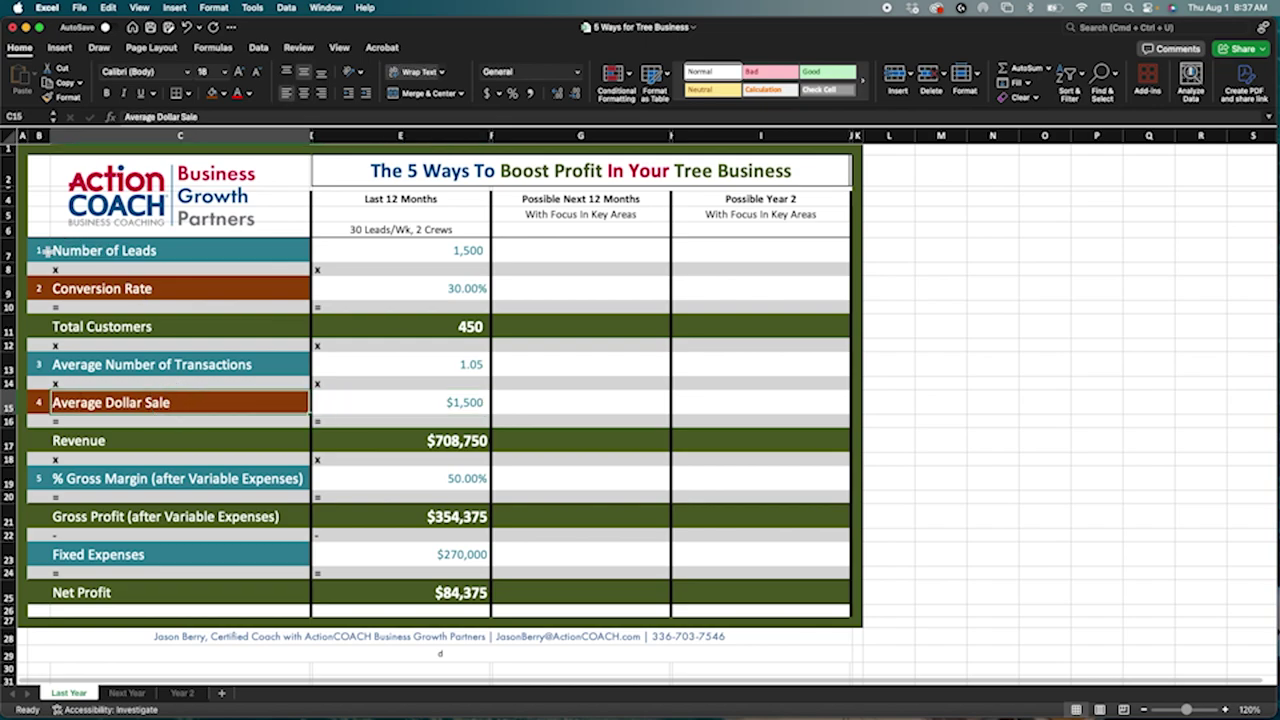
Revisit the driver labels from Number of Leads and Conversion Rate to Average Number of Transactions.
{"action": "left_click_drag", "start_coordinate": [40, 251], "coordinate": [83, 257]}
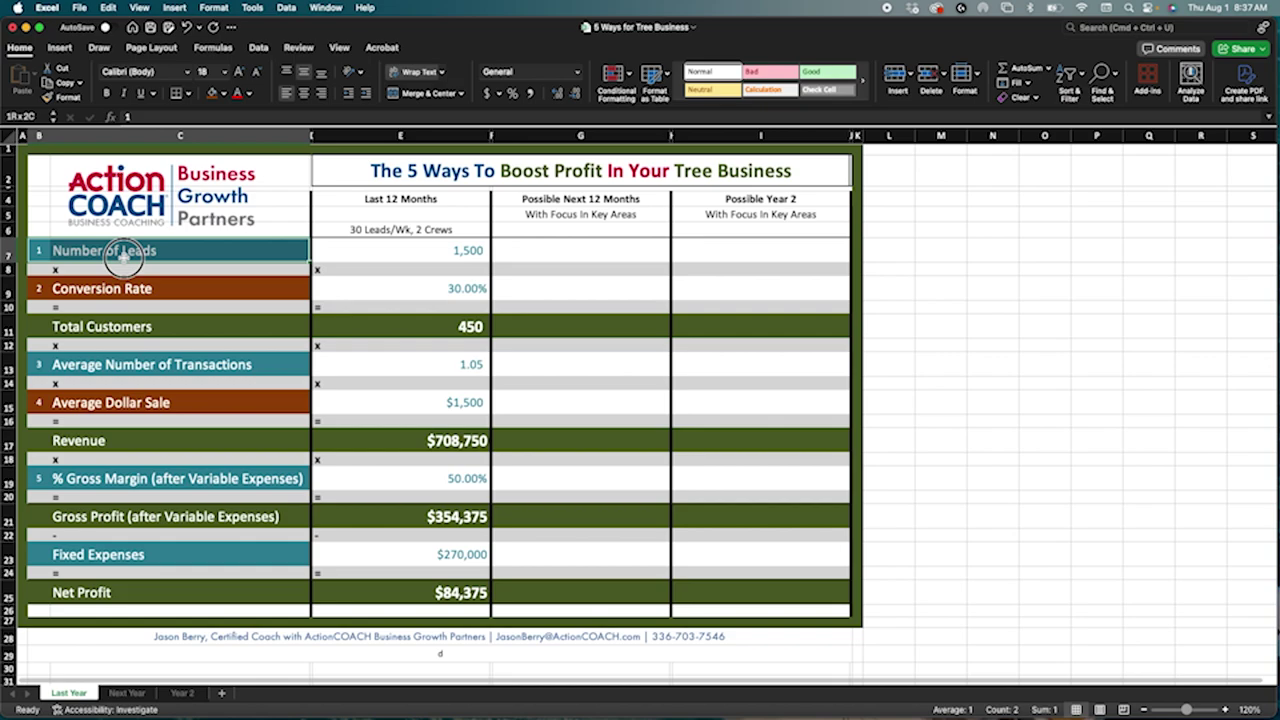
{"action": "left_click_drag", "start_coordinate": [122, 256], "coordinate": [146, 289]}
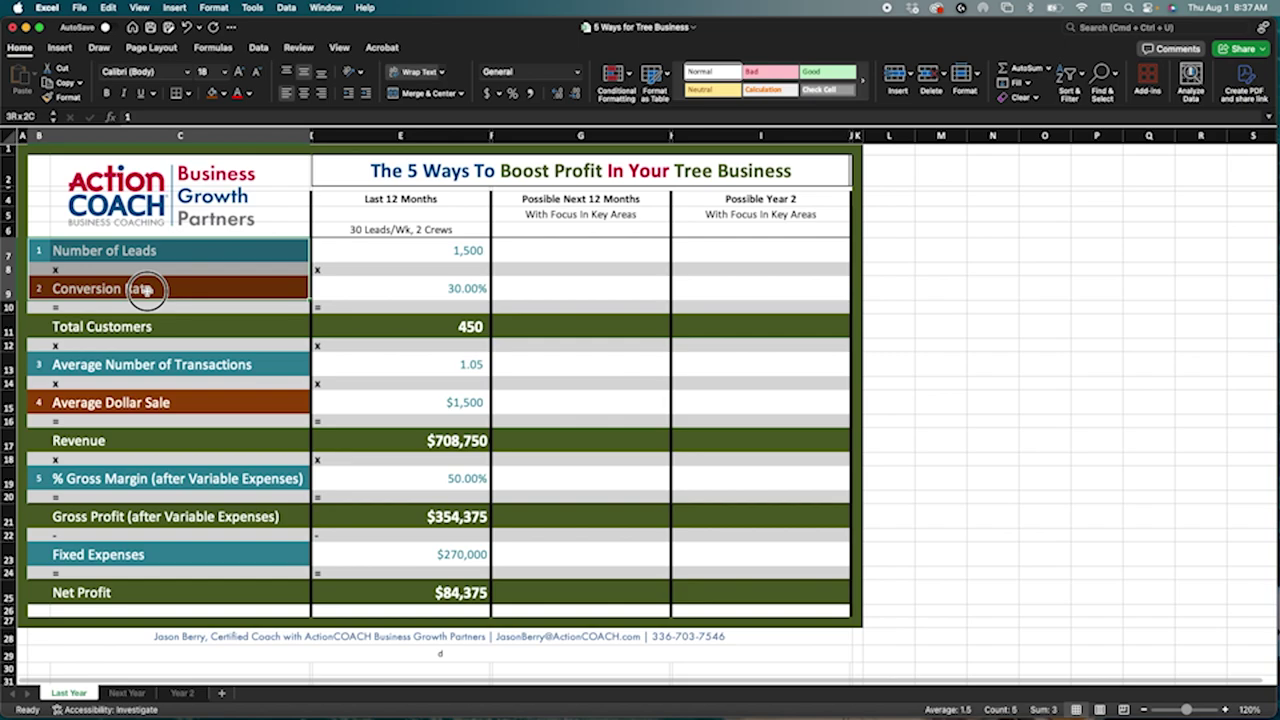
{"action": "left_click", "coordinate": [164, 362]}
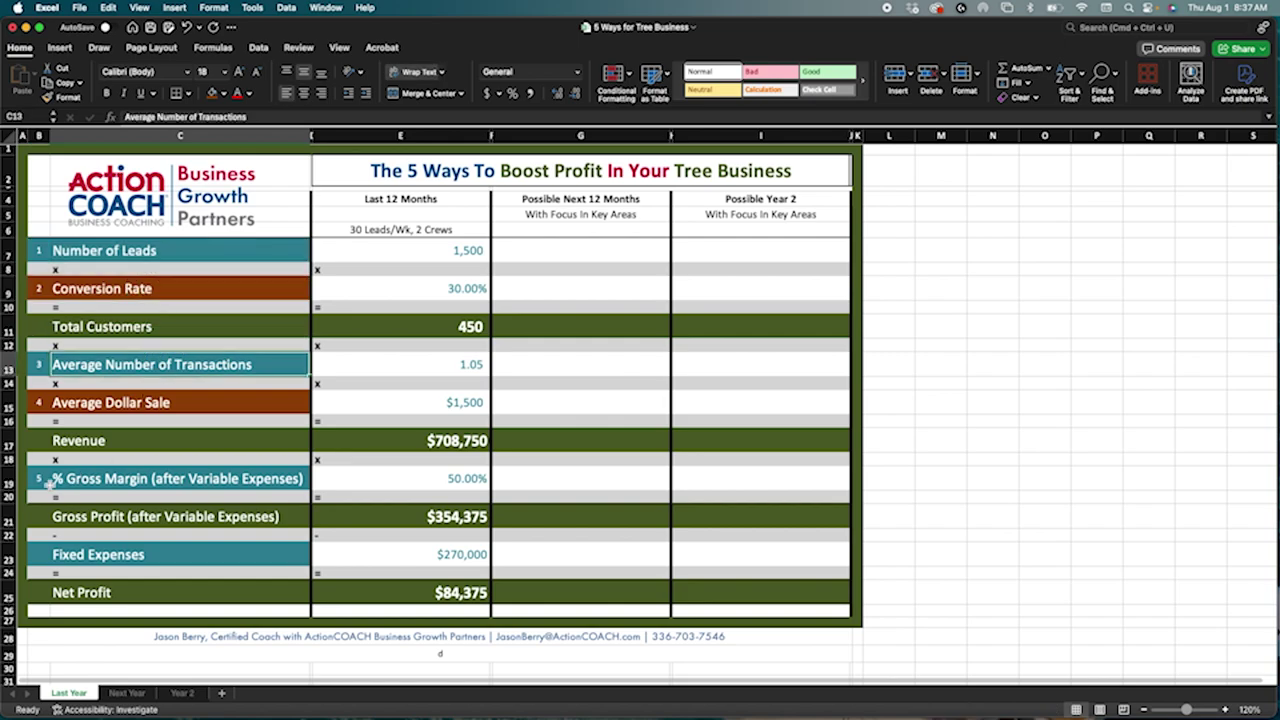
Point out the % Gross Margin, Conversion Rate, Average Dollar Sale and Number of Leads labels on the Last Year sheet.
{"action": "left_click", "coordinate": [38, 480]}
{"action": "left_click_drag", "start_coordinate": [38, 480], "coordinate": [95, 480]}
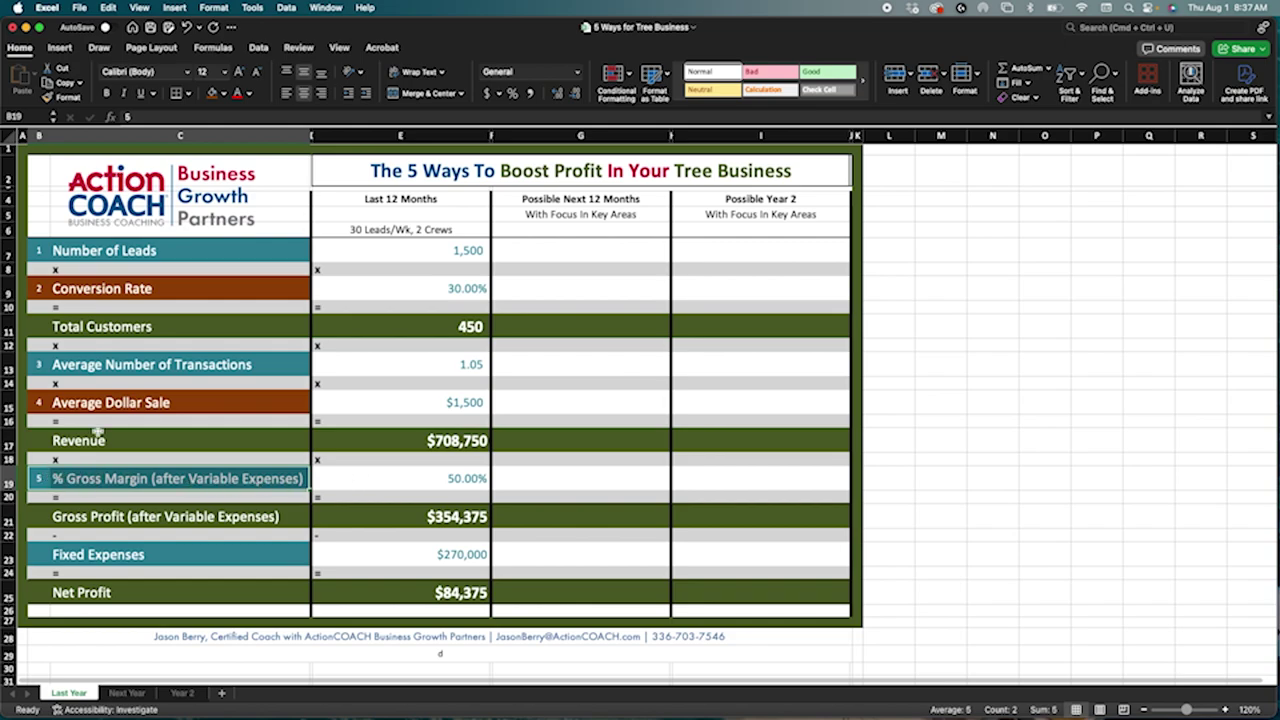
{"action": "left_click", "coordinate": [46, 287]}
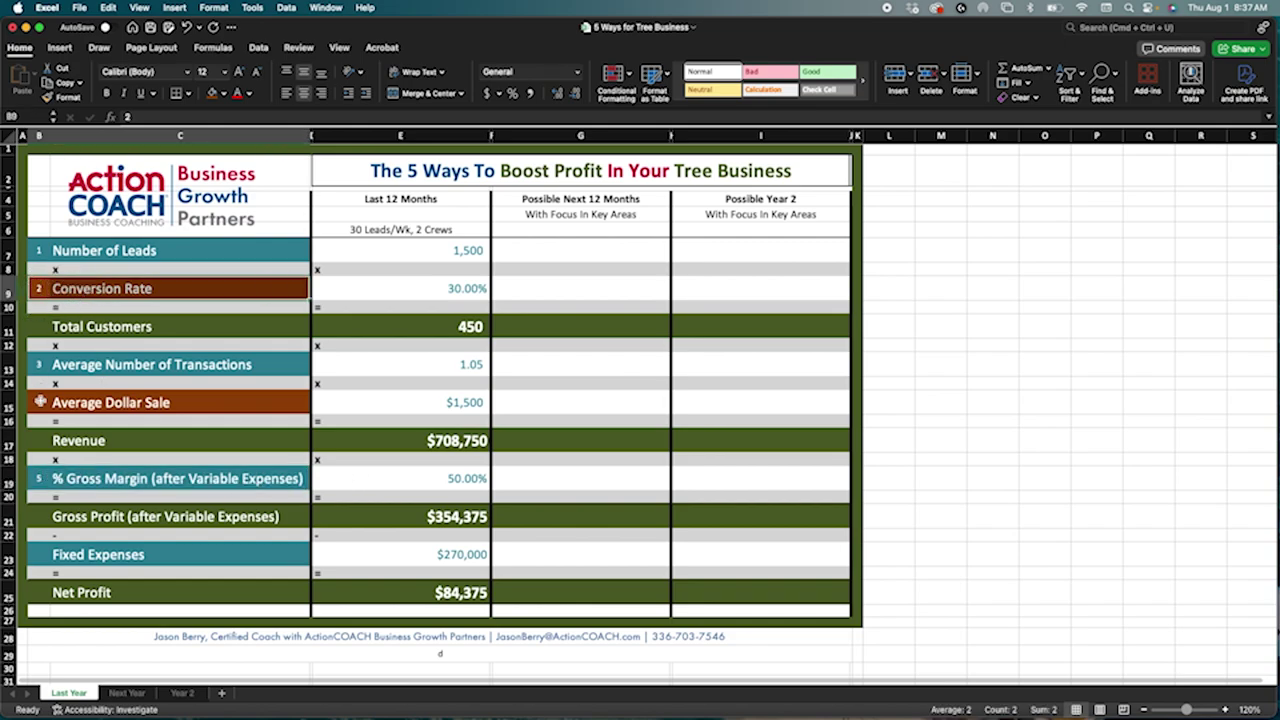
{"action": "left_click_drag", "start_coordinate": [38, 402], "coordinate": [70, 399]}
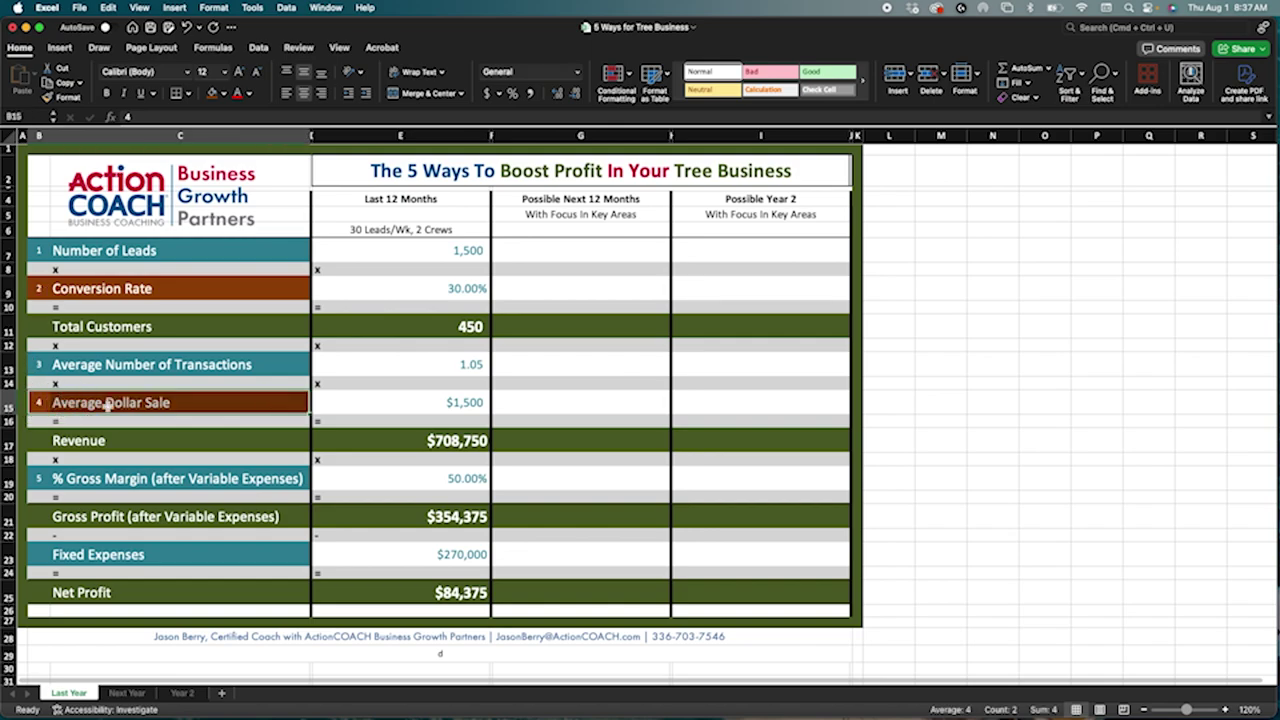
{"action": "left_click", "coordinate": [189, 422]}
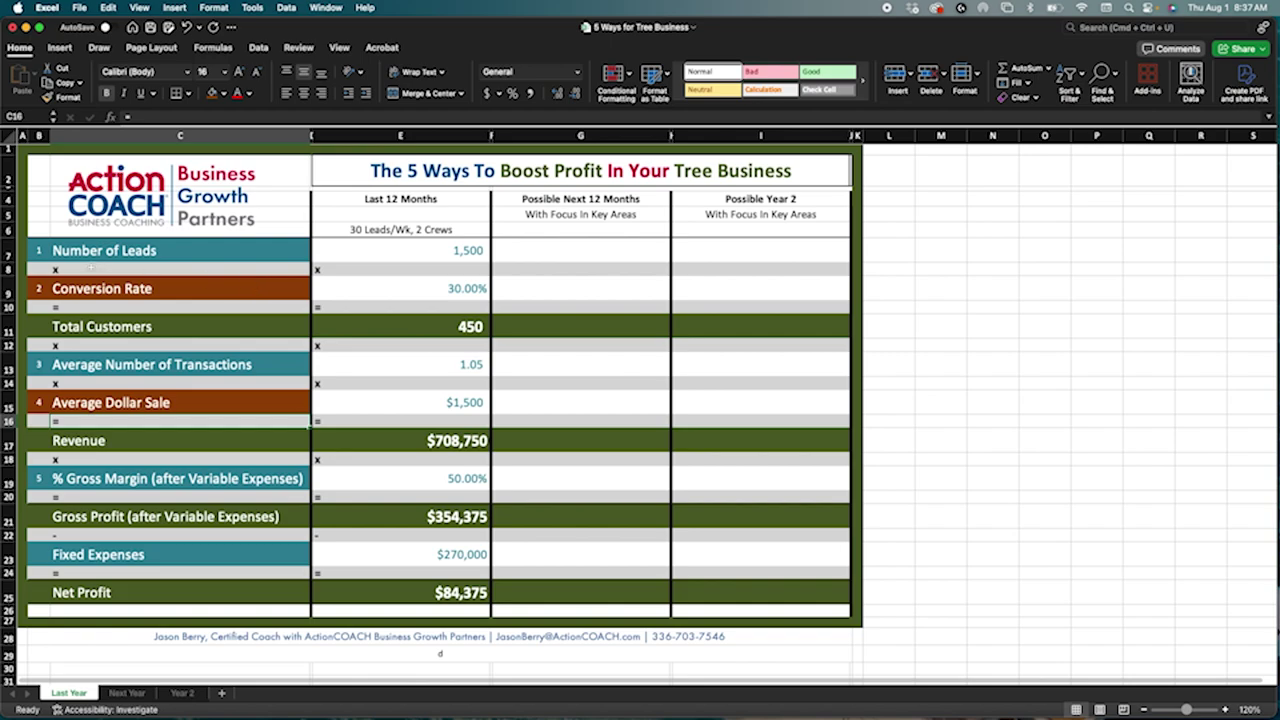
{"action": "left_click_drag", "start_coordinate": [41, 252], "coordinate": [113, 250]}
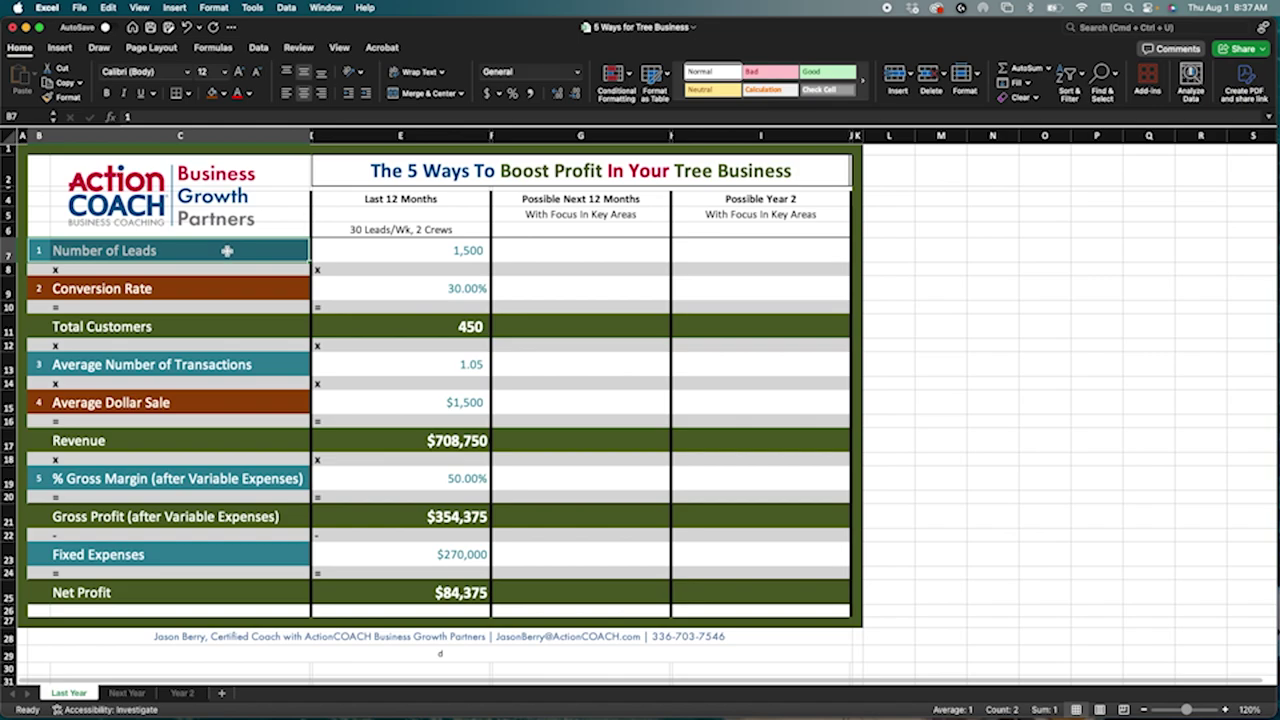
{"action": "left_click", "coordinate": [201, 269]}
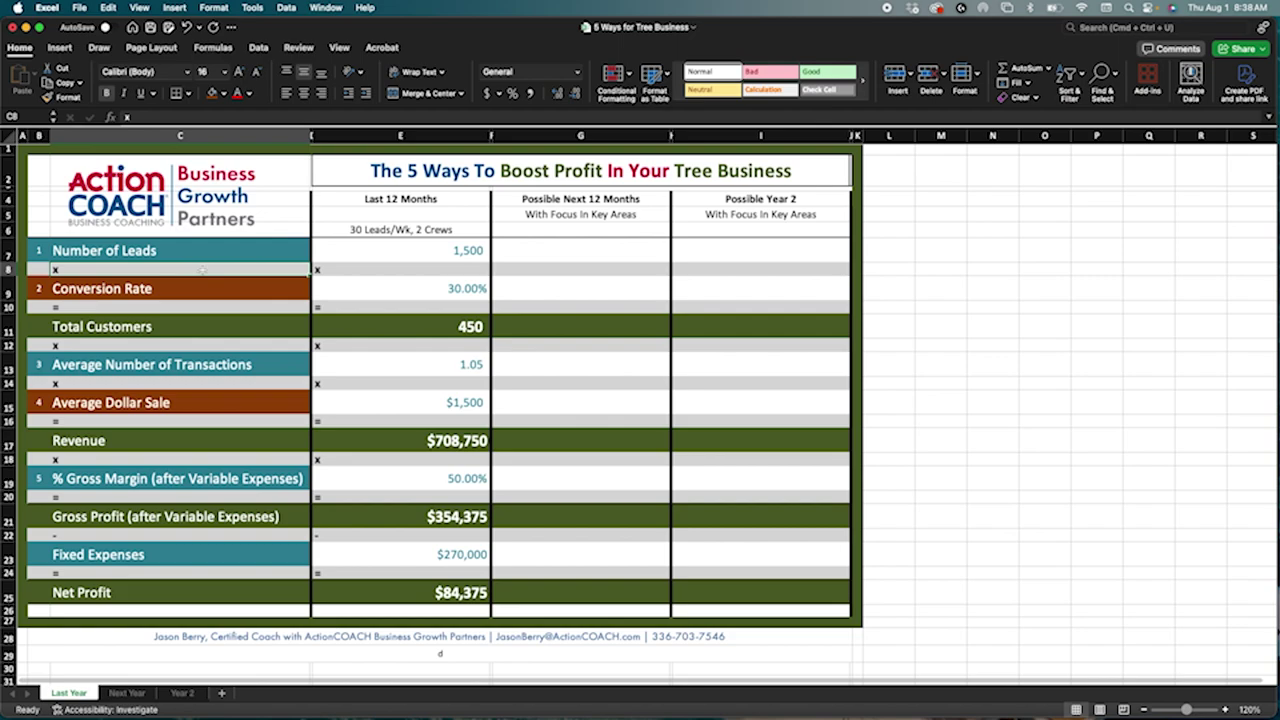
Go through the driver number cells one by one from 1 to 5.
{"action": "left_click", "coordinate": [40, 246]}
{"action": "left_click", "coordinate": [40, 289]}
{"action": "left_click", "coordinate": [37, 362]}
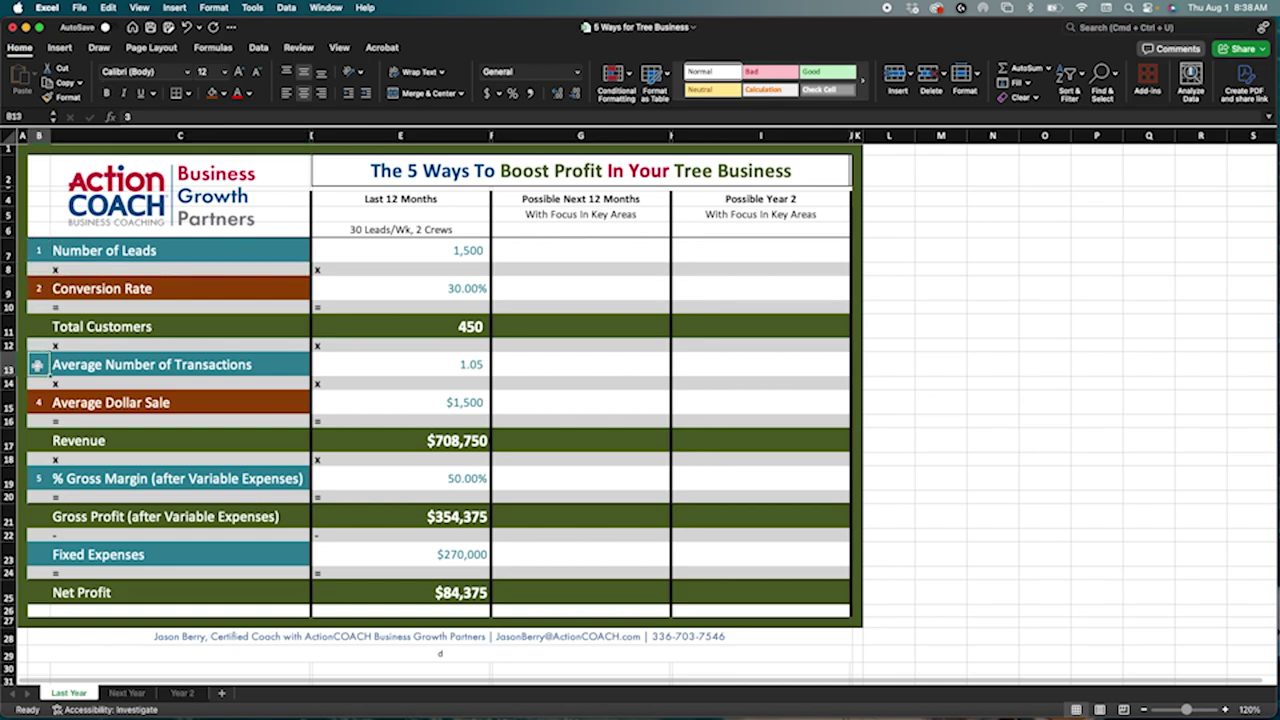
{"action": "left_click", "coordinate": [37, 402]}
{"action": "left_click", "coordinate": [38, 478]}
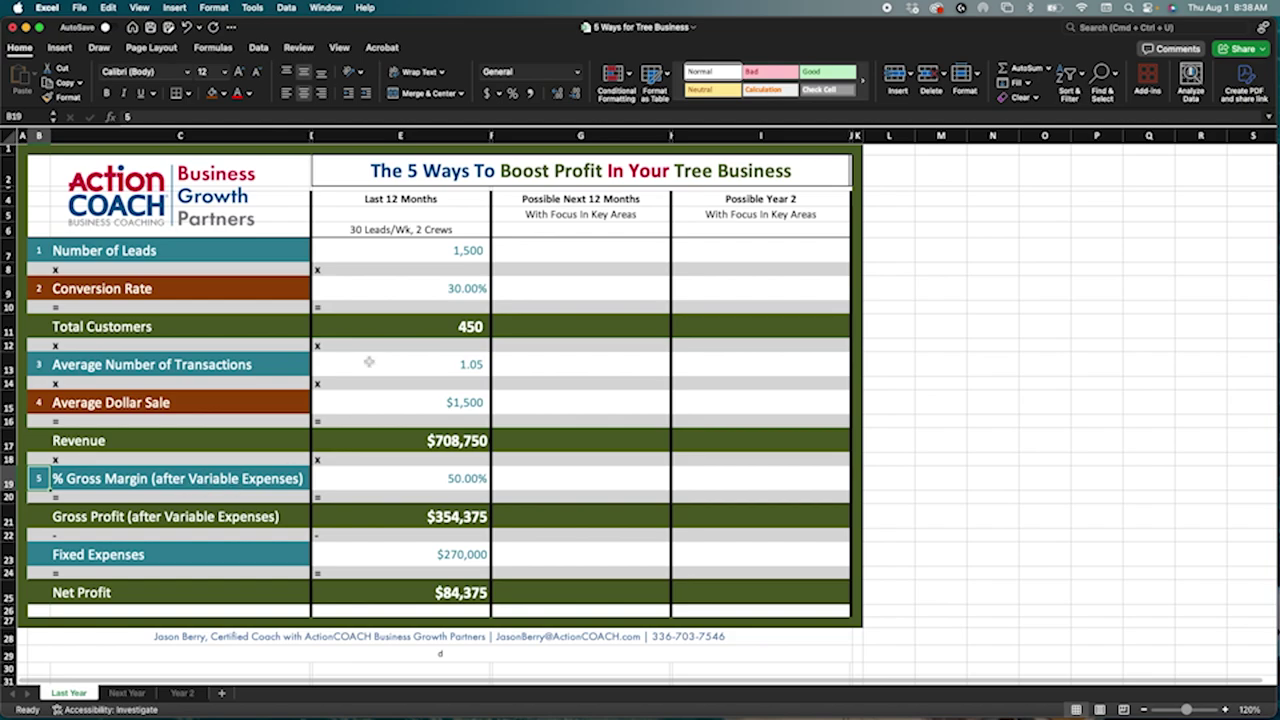
On the Next Year sheet, fill the Conversion Rate and Average Dollar Sale labels and their number cells with dark orange.
{"action": "left_click", "coordinate": [130, 693]}
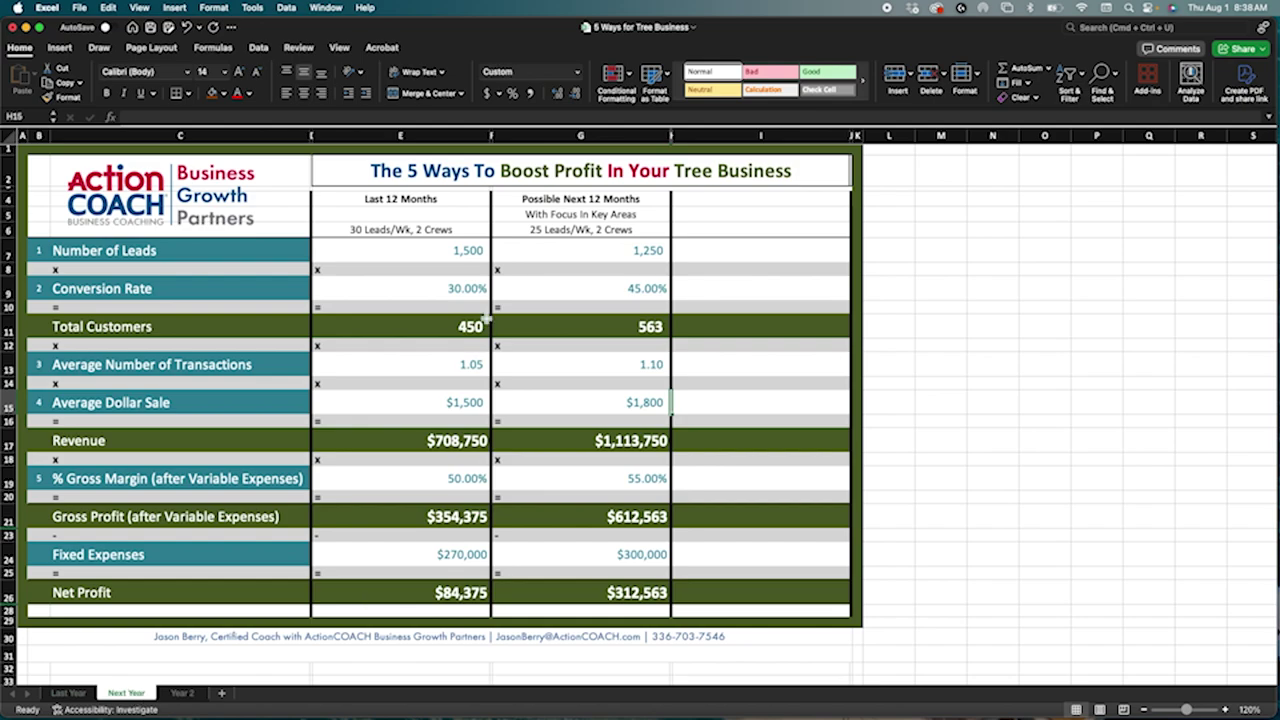
{"action": "left_click", "coordinate": [48, 286]}
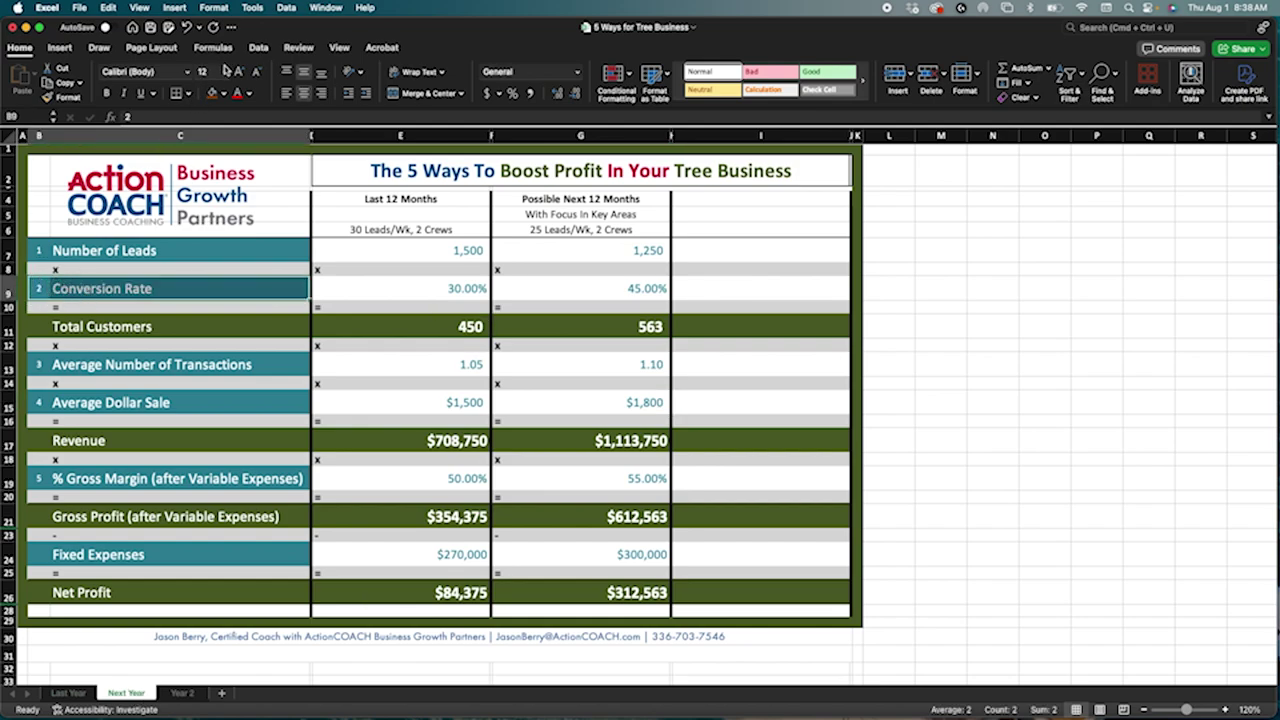
{"action": "left_click", "coordinate": [211, 93]}
{"action": "left_click_drag", "start_coordinate": [40, 402], "coordinate": [52, 402]}
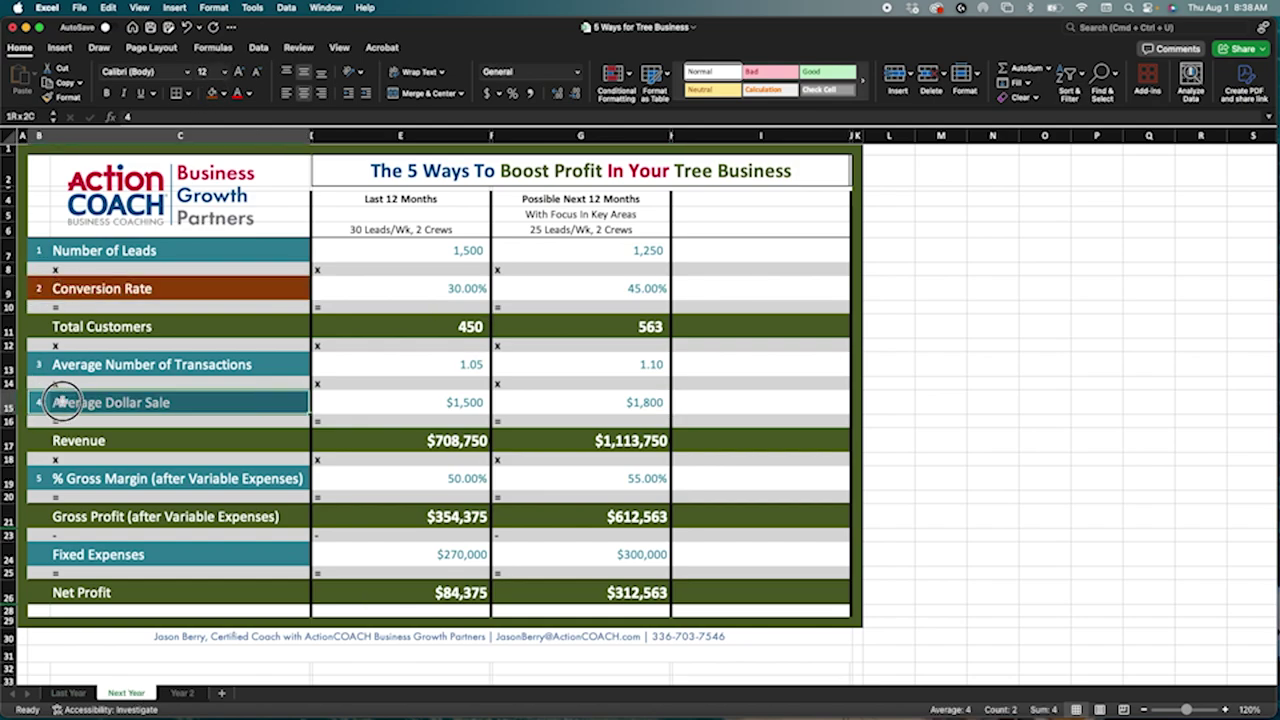
{"action": "left_click", "coordinate": [211, 93]}
{"action": "left_click", "coordinate": [222, 324]}
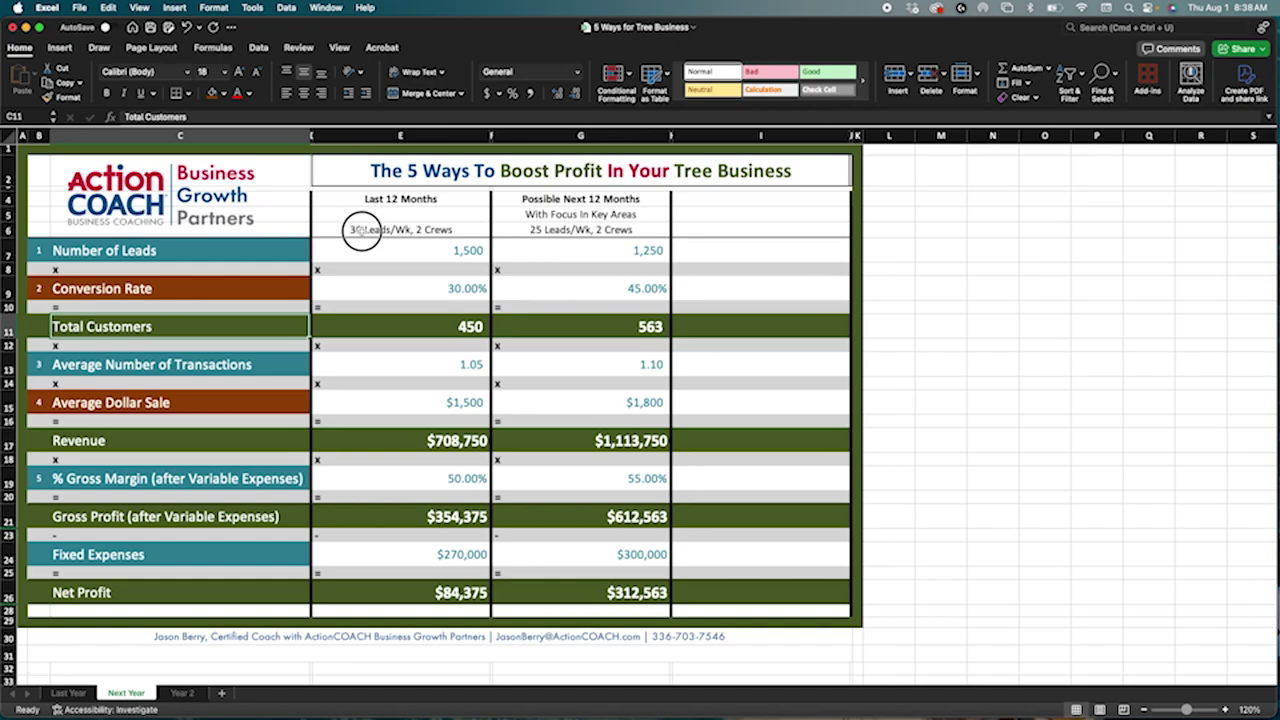
Compare the leads-per-week captions and Number of Leads figures between Last 12 Months and Possible Next 12 Months.
{"action": "left_click", "coordinate": [361, 231]}
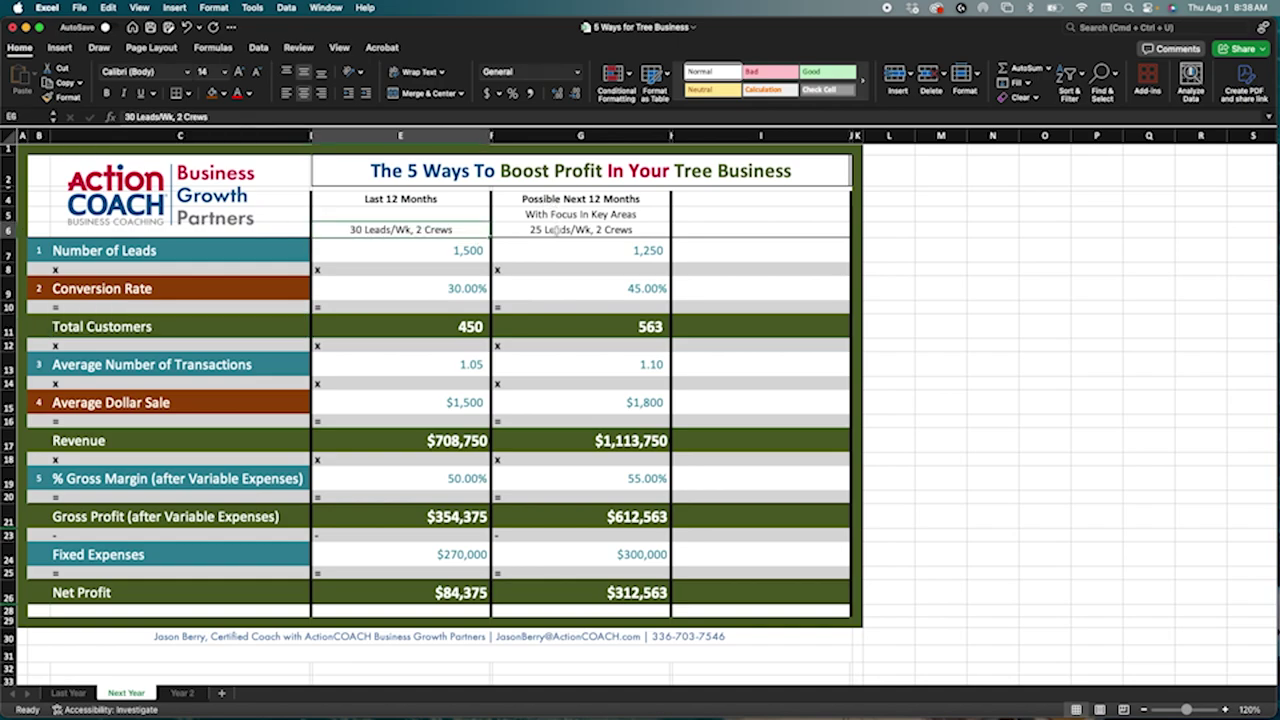
{"action": "left_click", "coordinate": [556, 230]}
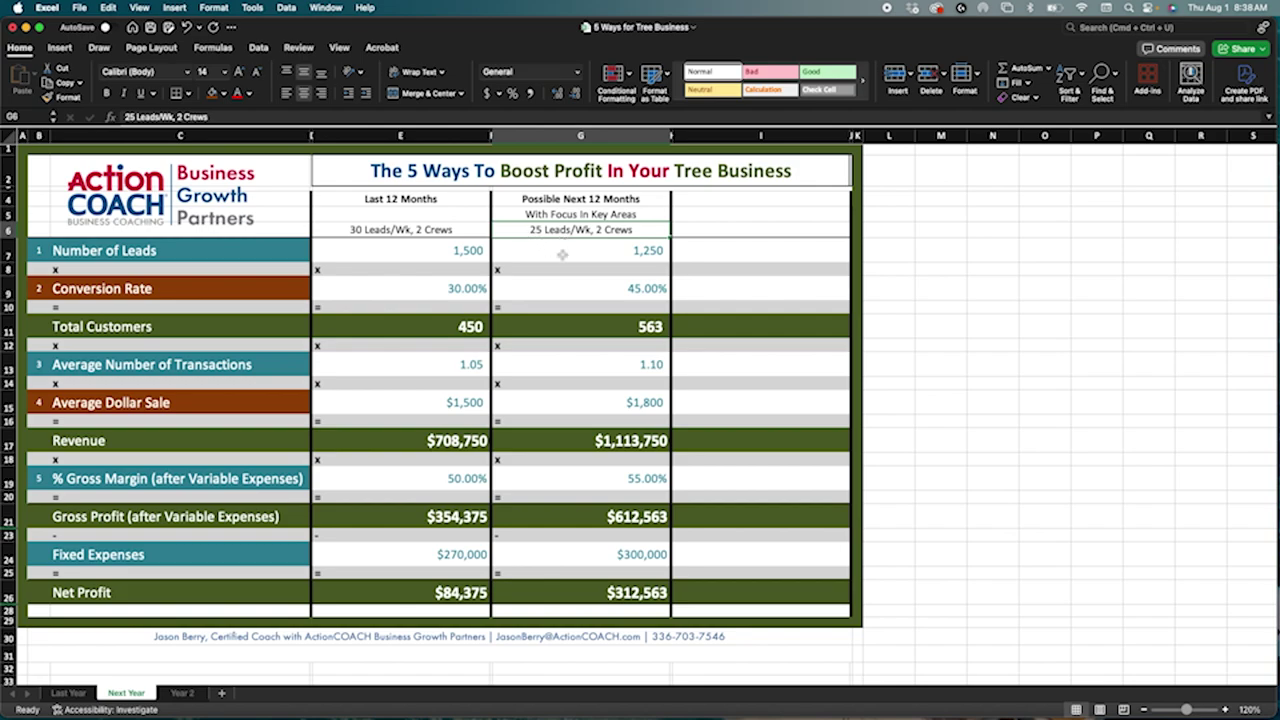
{"action": "left_click", "coordinate": [590, 252]}
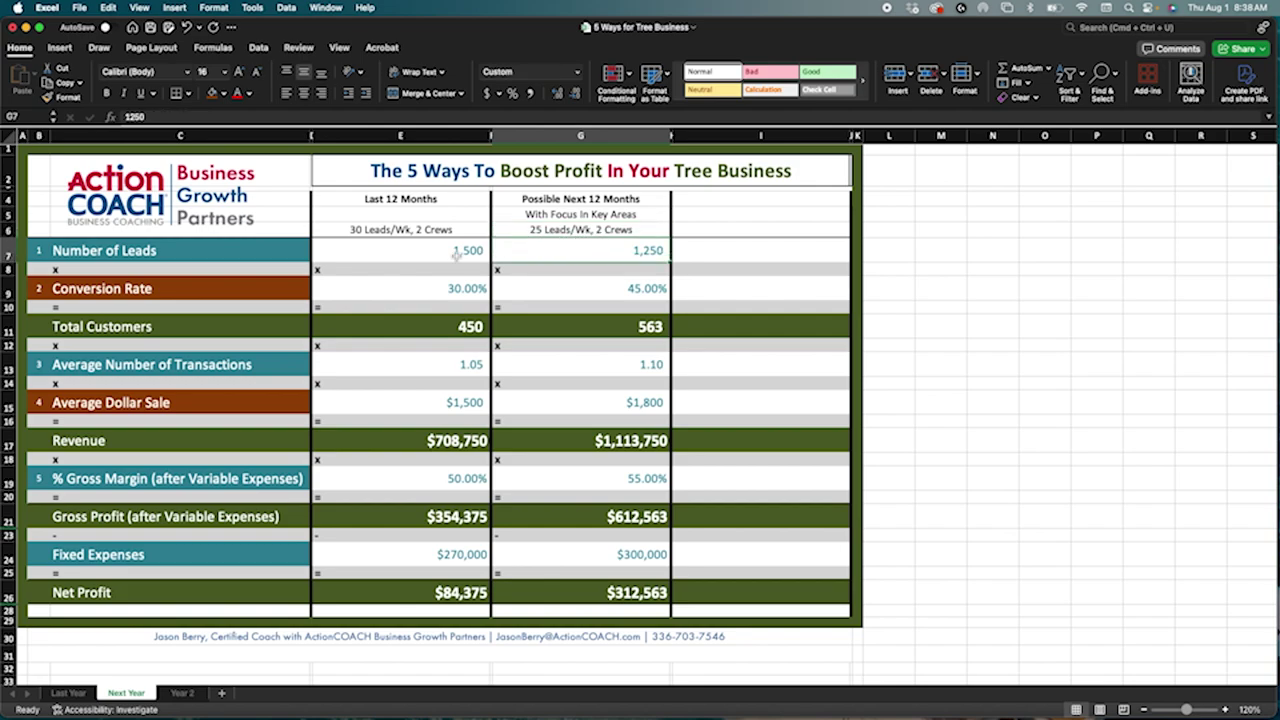
{"action": "left_click", "coordinate": [419, 251]}
{"action": "left_click", "coordinate": [580, 252]}
Highlight the Conversion Rate row across both periods and compare its Last 12 Months and Possible Next 12 Months cells.
{"action": "left_click", "coordinate": [40, 291]}
{"action": "left_click_drag", "start_coordinate": [40, 291], "coordinate": [480, 292]}
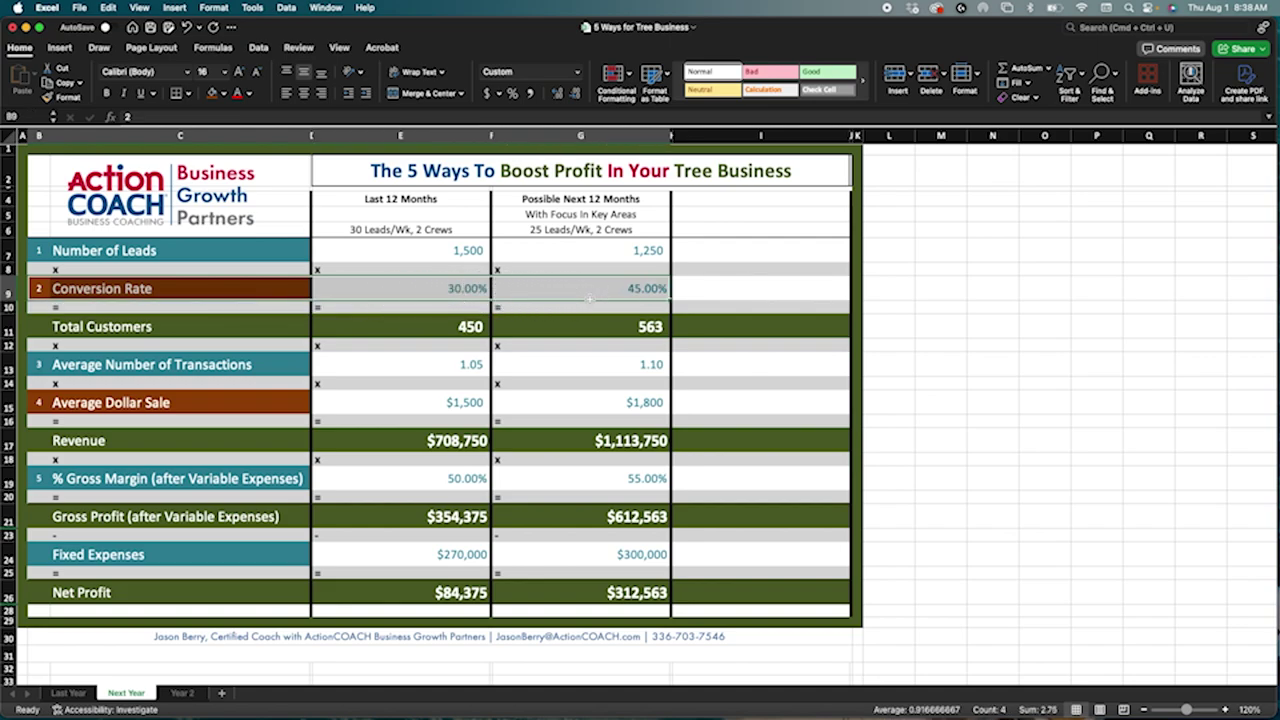
{"action": "left_click", "coordinate": [430, 289]}
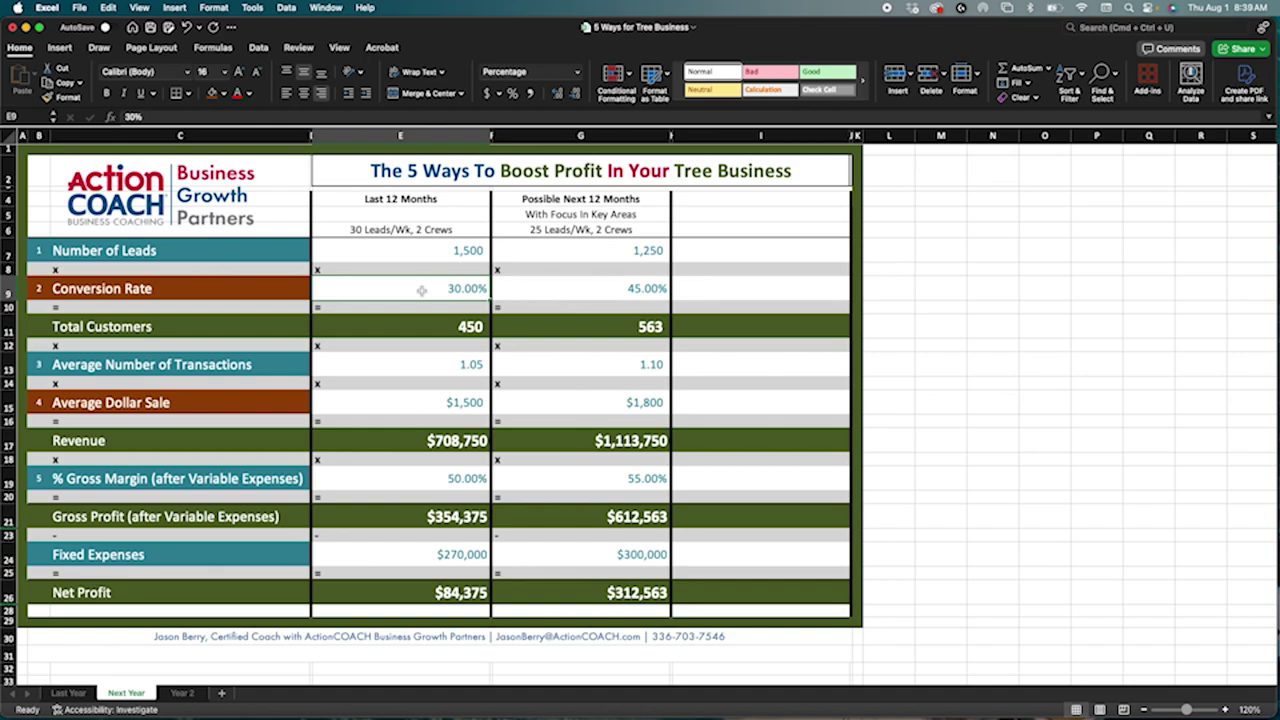
{"action": "left_click", "coordinate": [576, 291]}
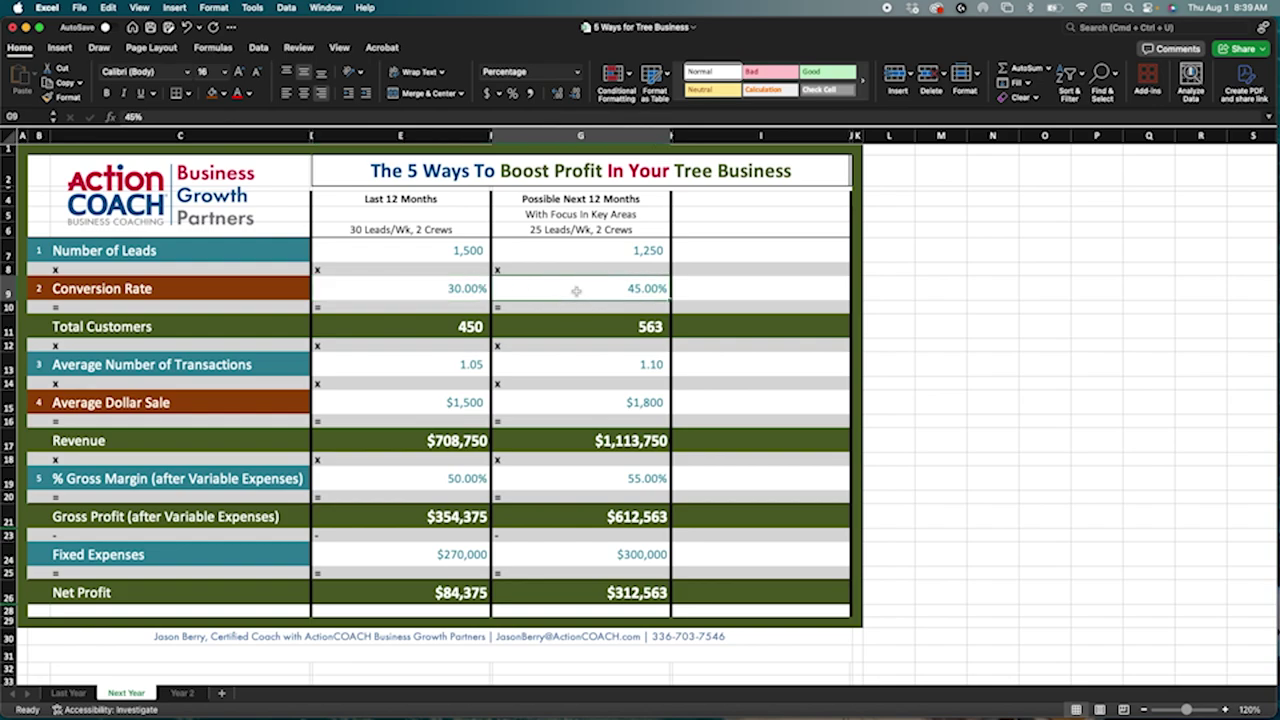
Trace Number of Leads and Conversion Rate to Total Customers for Possible Next 12 Months, and compare with the Last 12 Months total.
{"action": "left_click", "coordinate": [586, 250]}
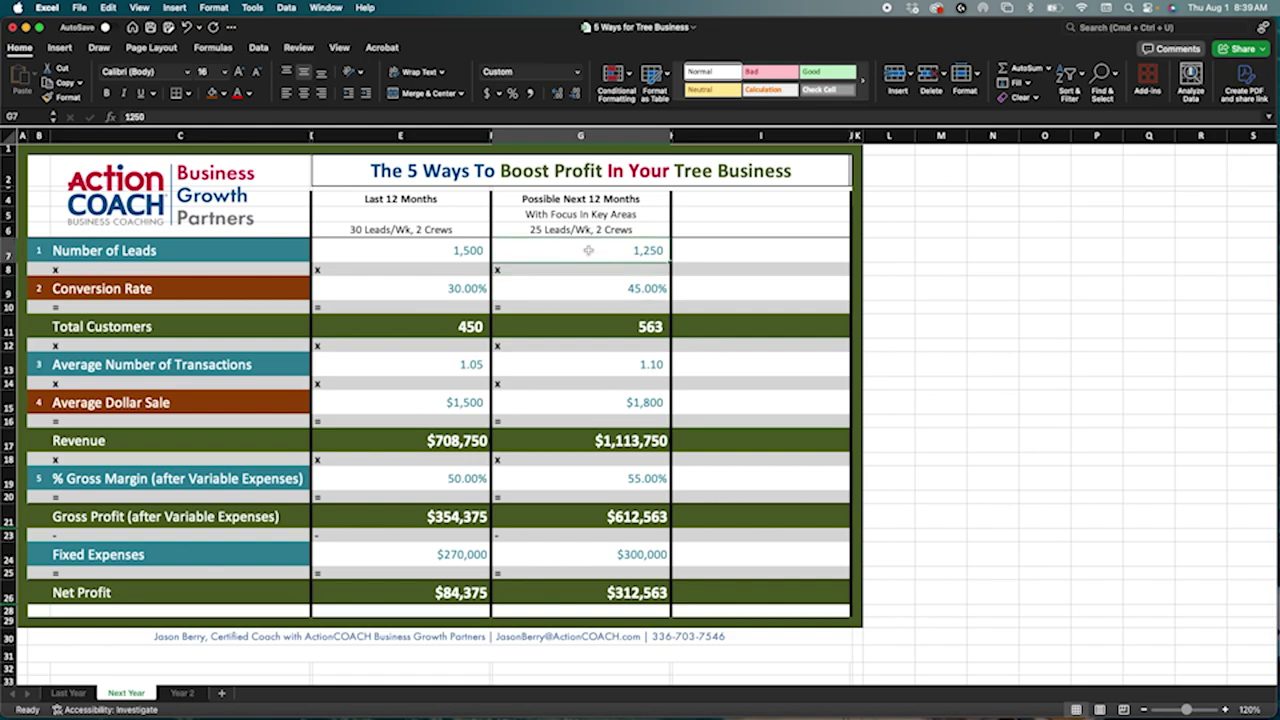
{"action": "left_click", "coordinate": [587, 286]}
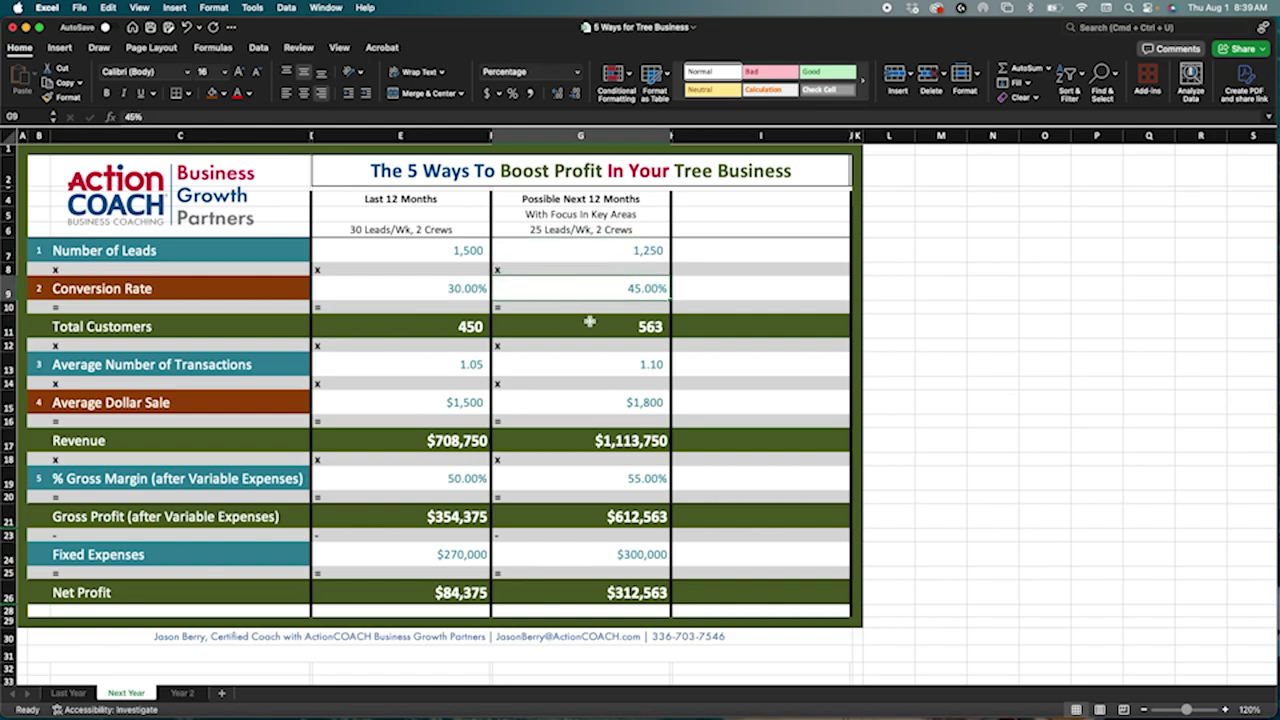
{"action": "left_click", "coordinate": [590, 326]}
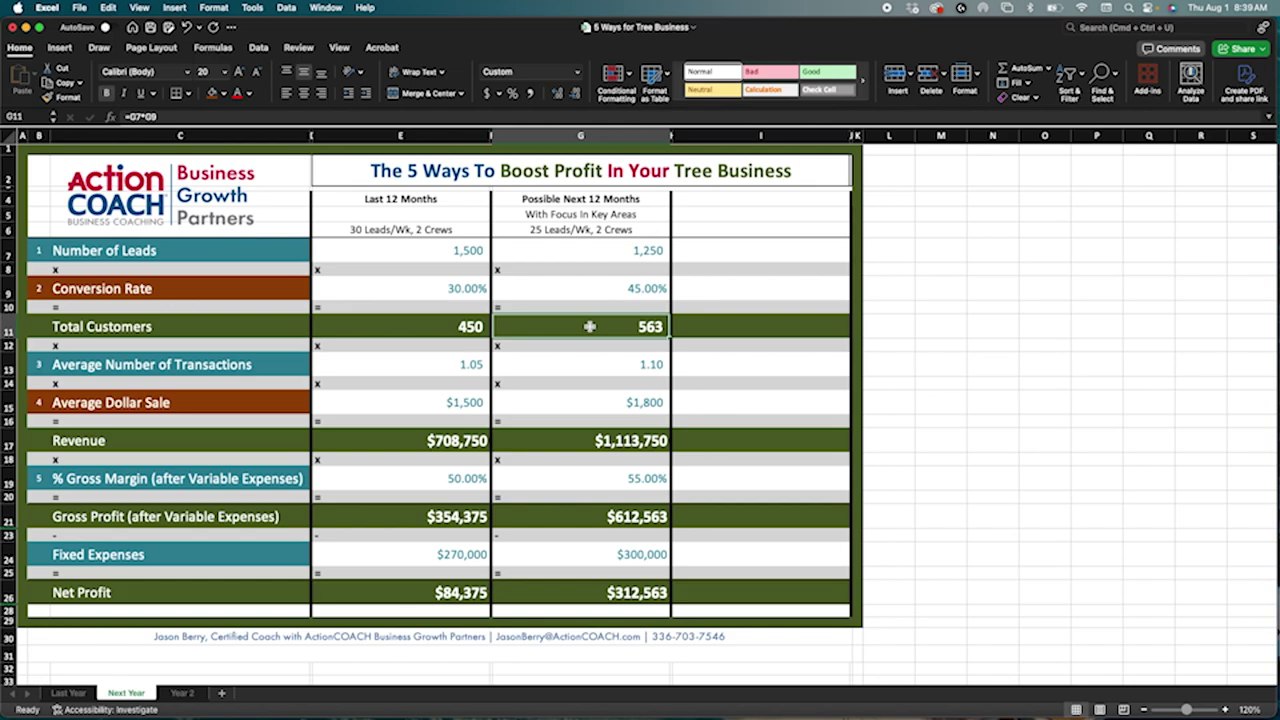
{"action": "left_click", "coordinate": [418, 325]}
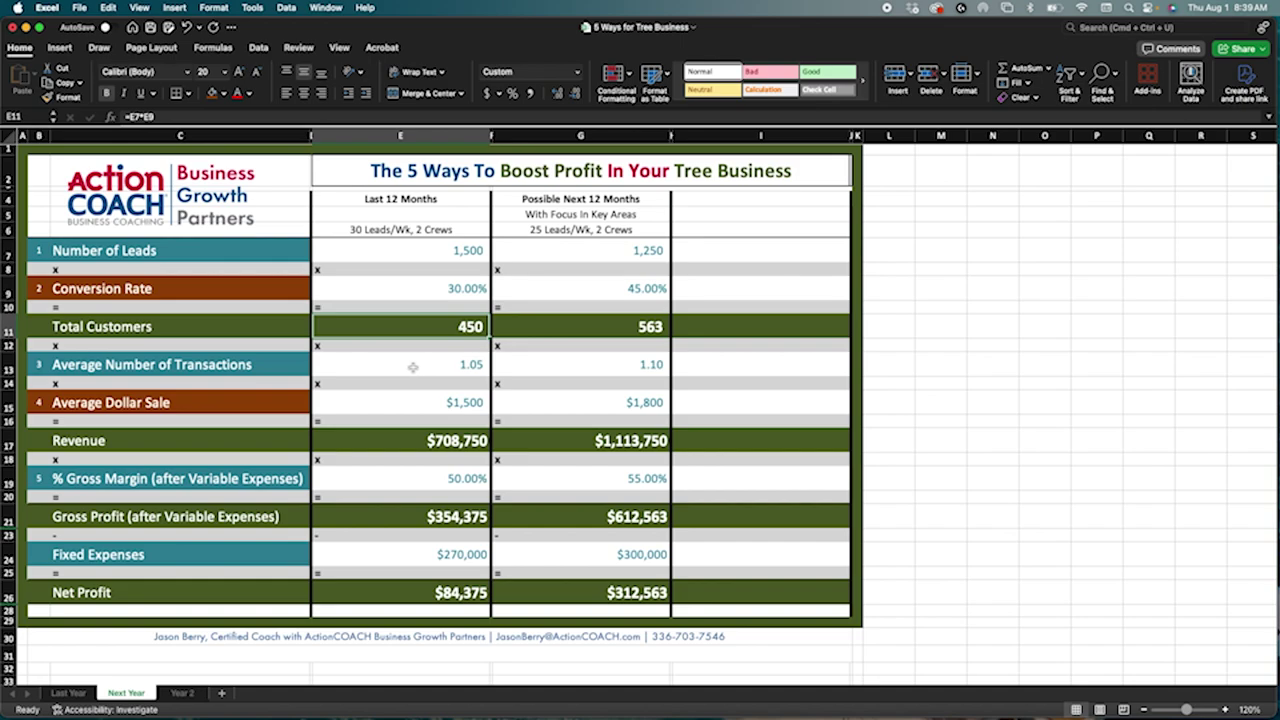
Compare the Average Number of Transactions cells between Last 12 Months and Possible Next 12 Months.
{"action": "left_click", "coordinate": [402, 364]}
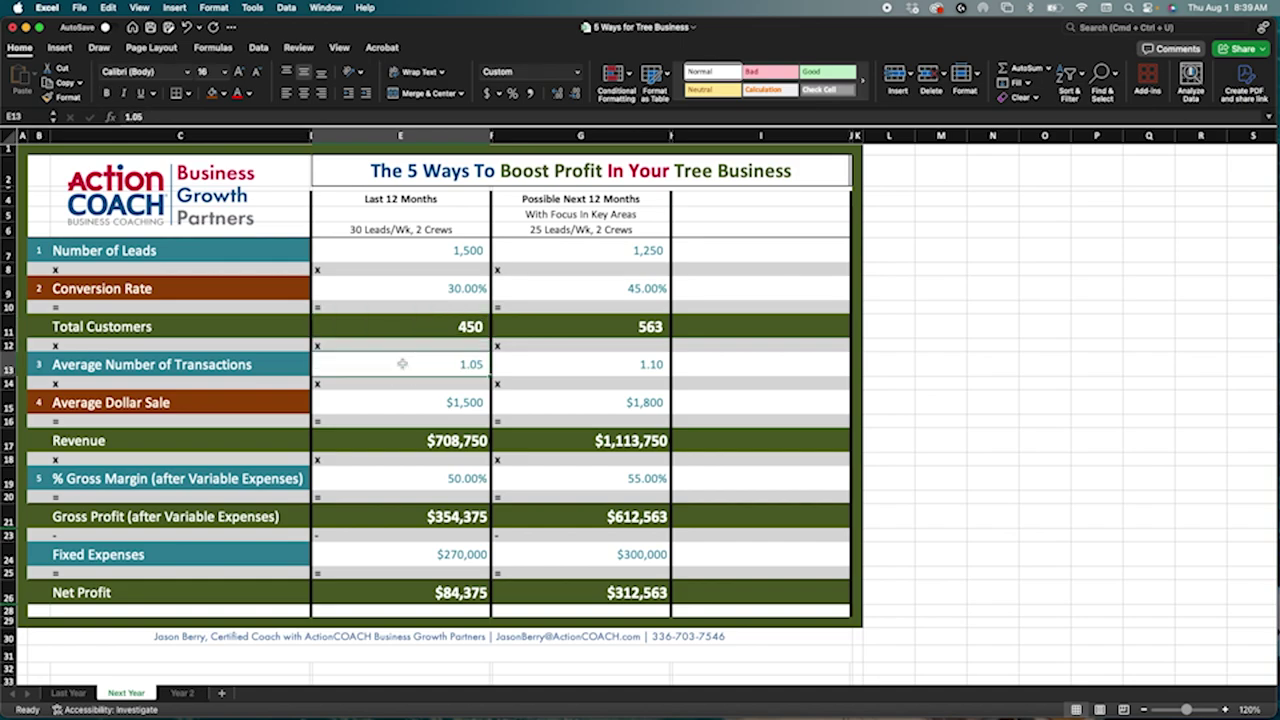
{"action": "left_click", "coordinate": [595, 364]}
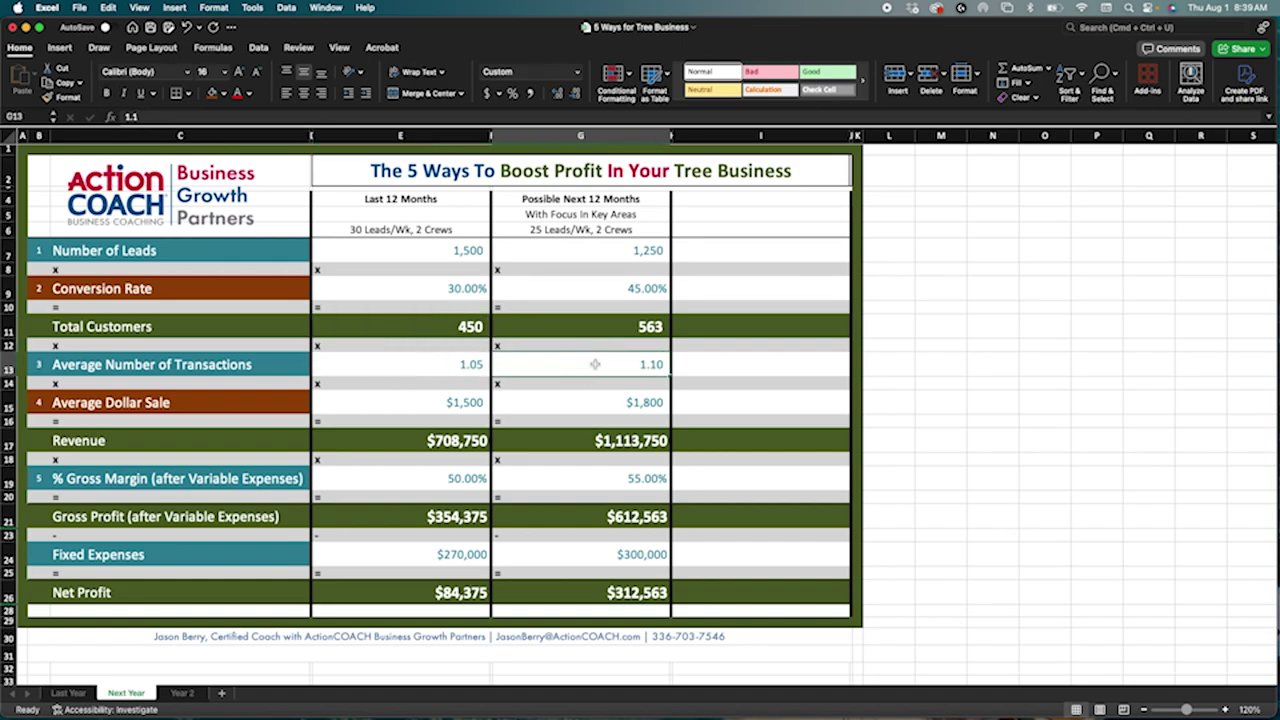
{"action": "left_click", "coordinate": [450, 366]}
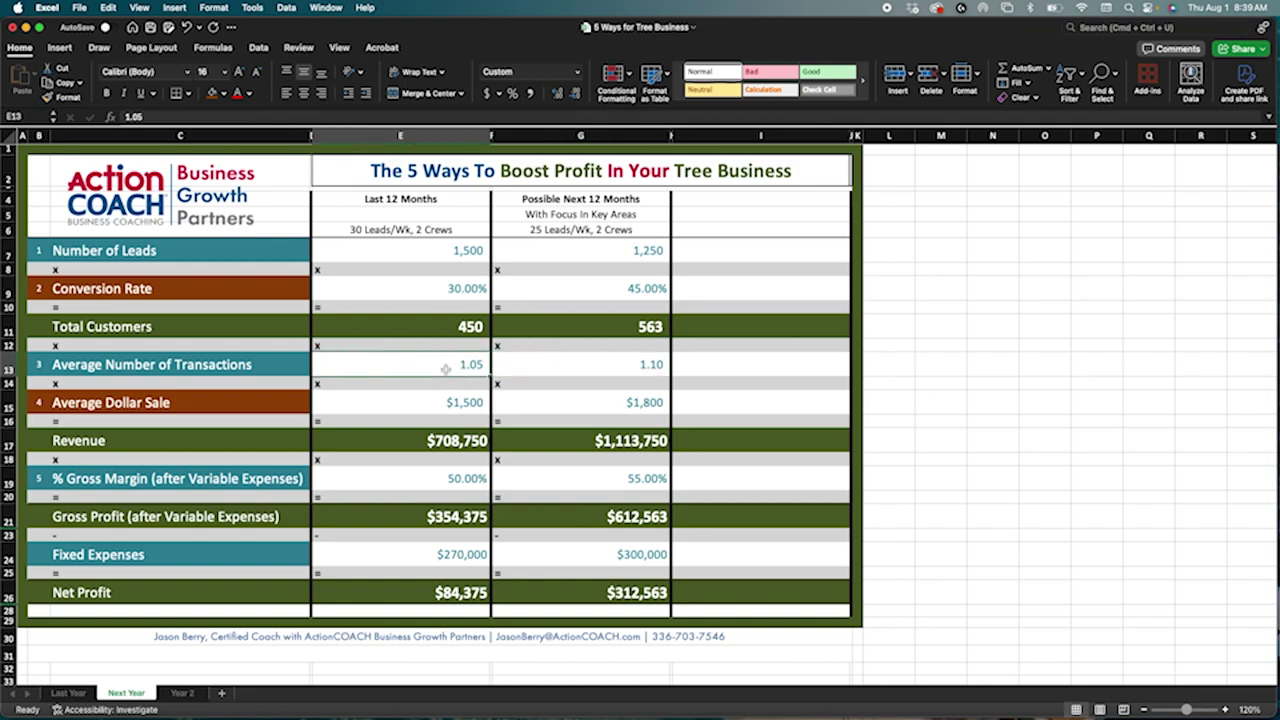
{"action": "left_click", "coordinate": [594, 368]}
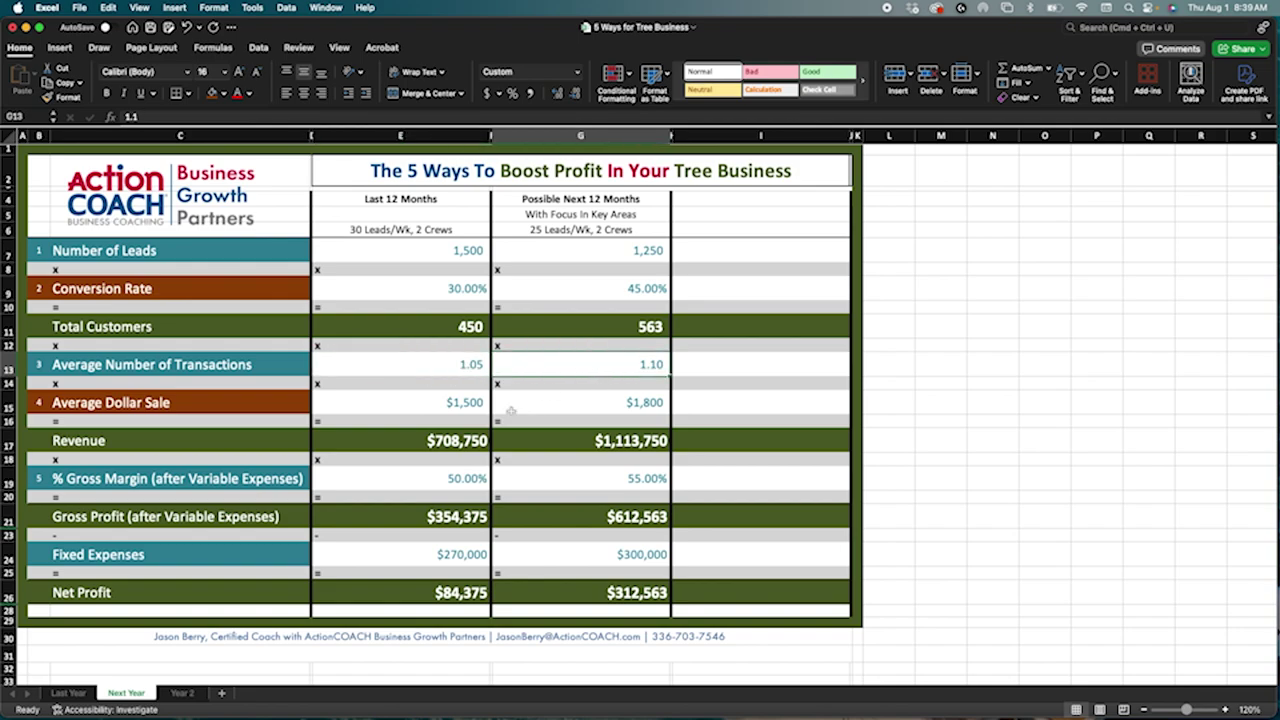
Point out the Number of Leads, Conversion Rate and Average Dollar Sale labels, and compare the Average Dollar Sale figures of both periods.
{"action": "left_click_drag", "start_coordinate": [41, 403], "coordinate": [288, 403]}
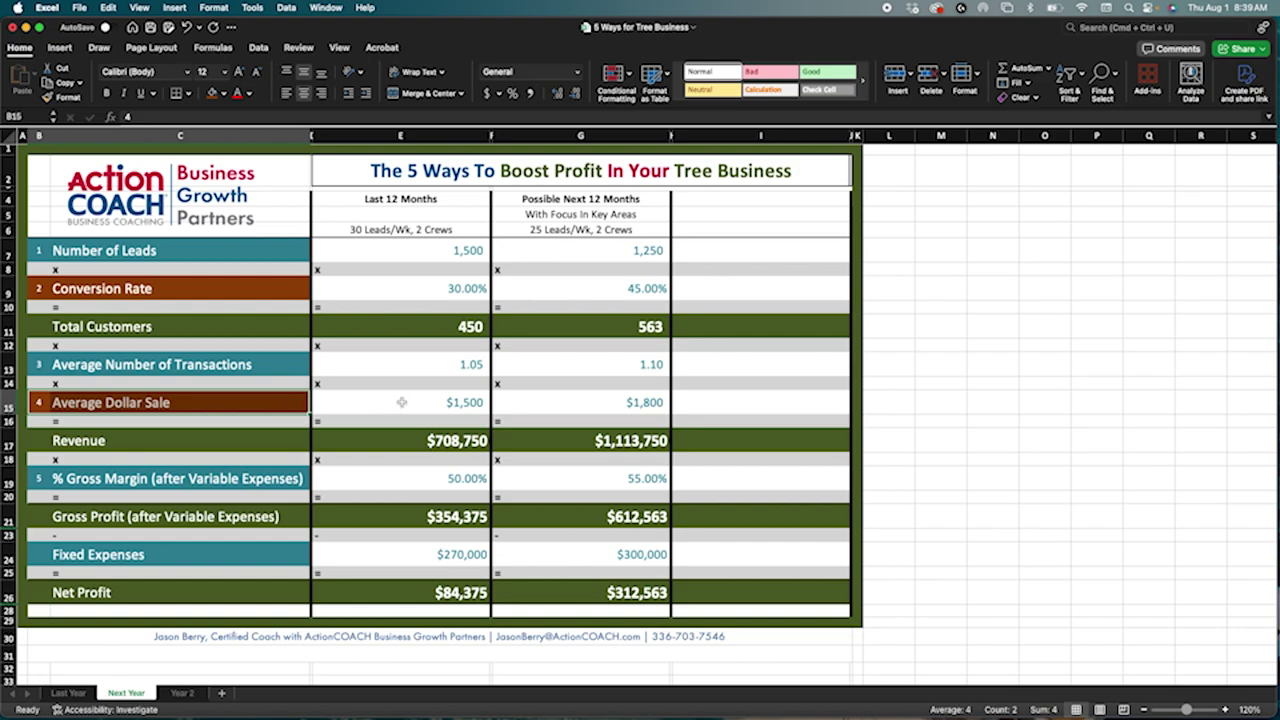
{"action": "left_click_drag", "start_coordinate": [89, 253], "coordinate": [130, 285]}
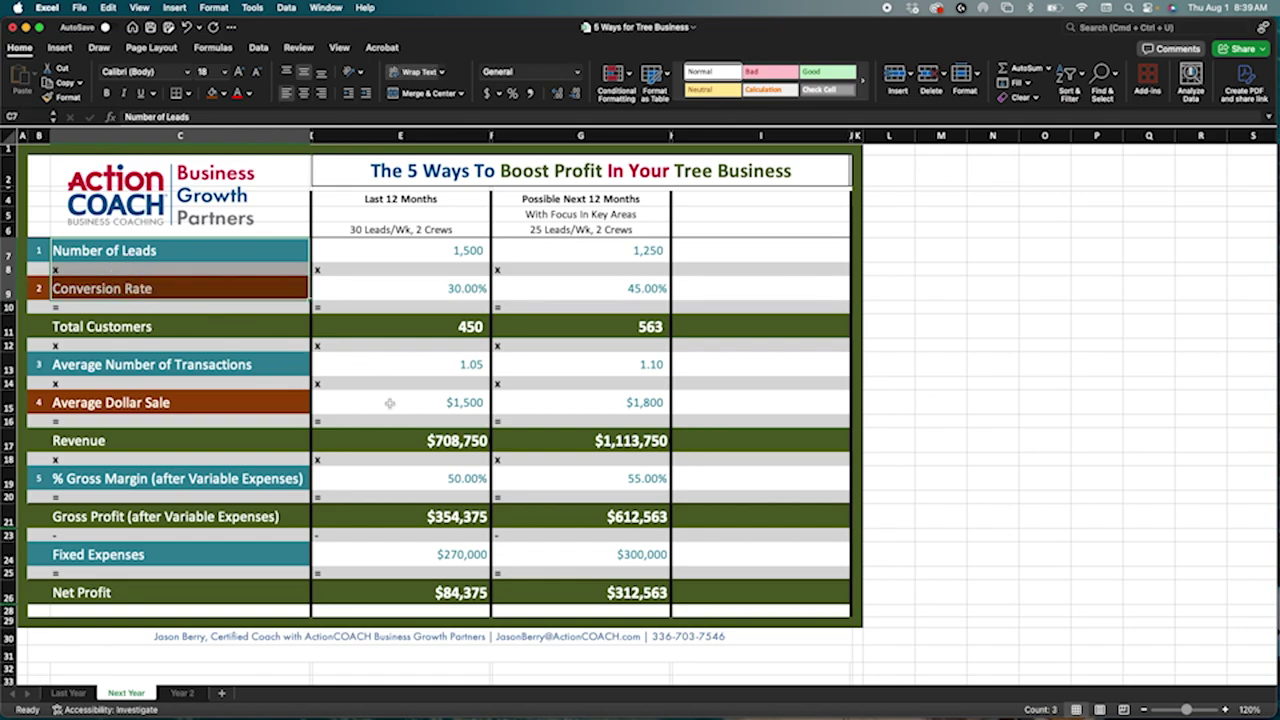
{"action": "left_click_drag", "start_coordinate": [39, 288], "coordinate": [79, 285]}
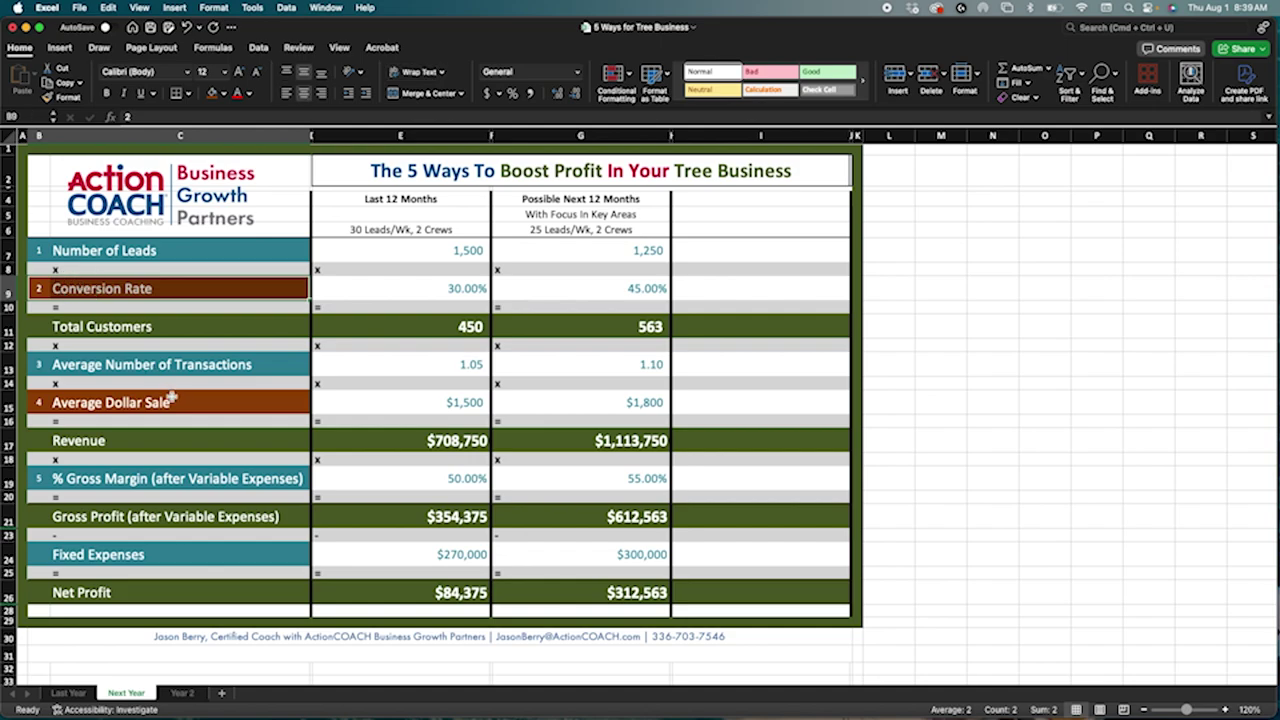
{"action": "left_click", "coordinate": [172, 399]}
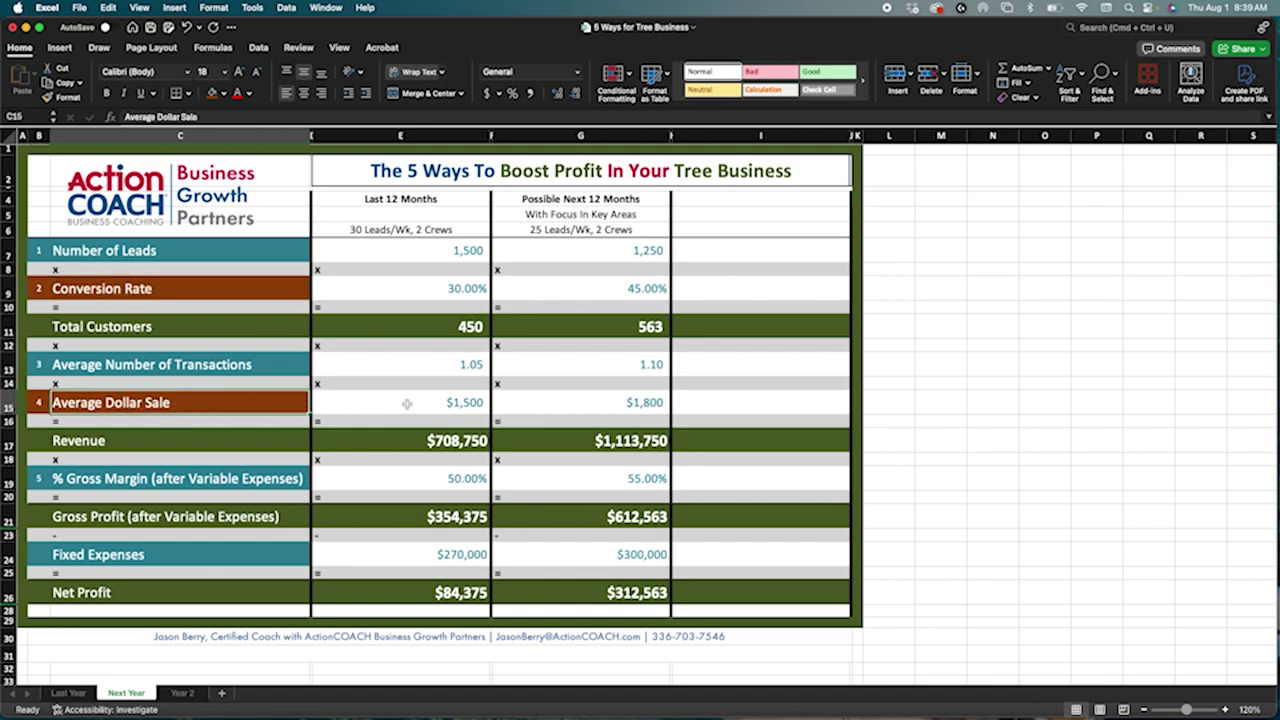
{"action": "left_click", "coordinate": [408, 404]}
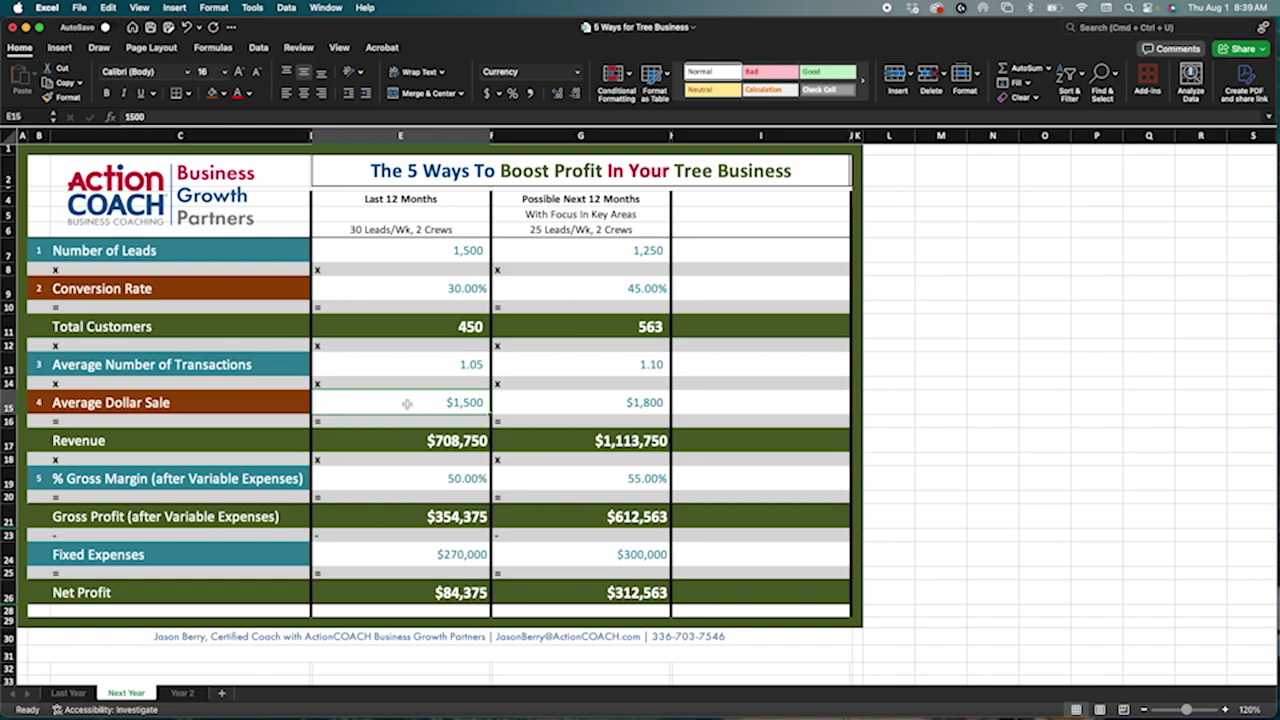
{"action": "left_click", "coordinate": [585, 403]}
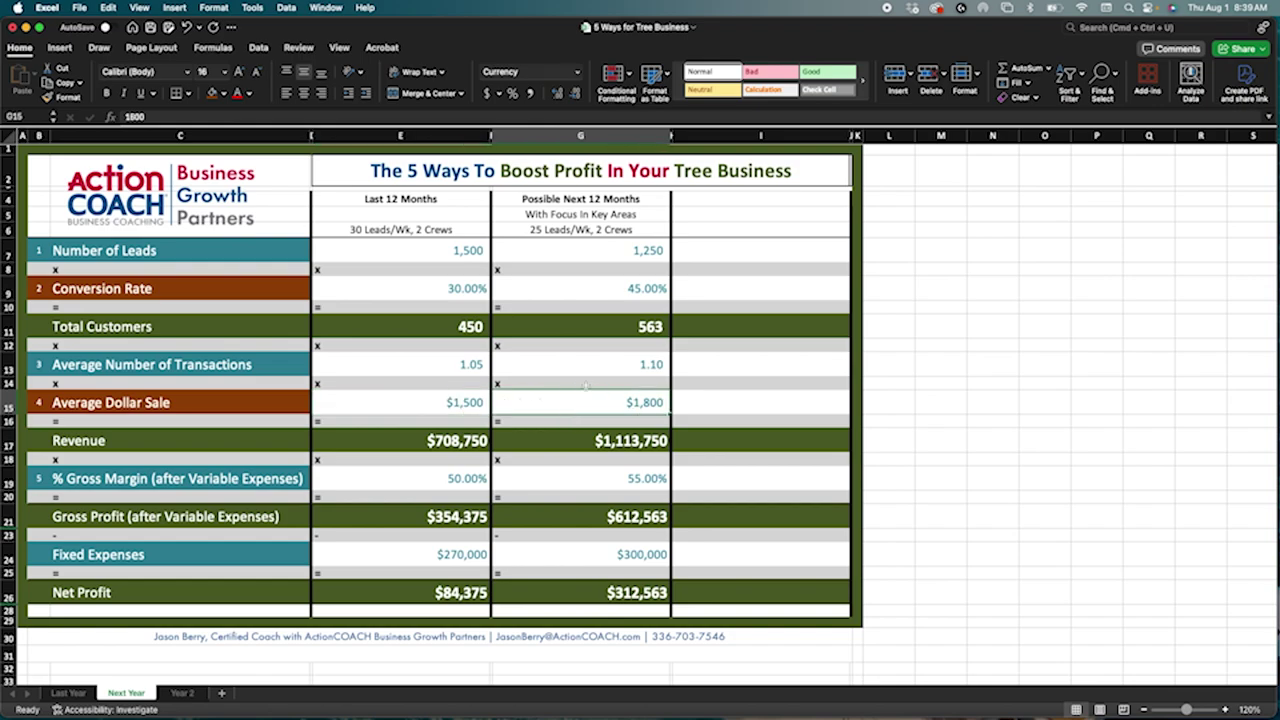
Review the Possible Next 12 Months column from its heading to Average Dollar Sale, revisiting Total Customers and Average Number of Transactions.
{"action": "left_click_drag", "start_coordinate": [572, 202], "coordinate": [577, 404]}
{"action": "left_click", "coordinate": [577, 404]}
{"action": "left_click", "coordinate": [591, 326]}
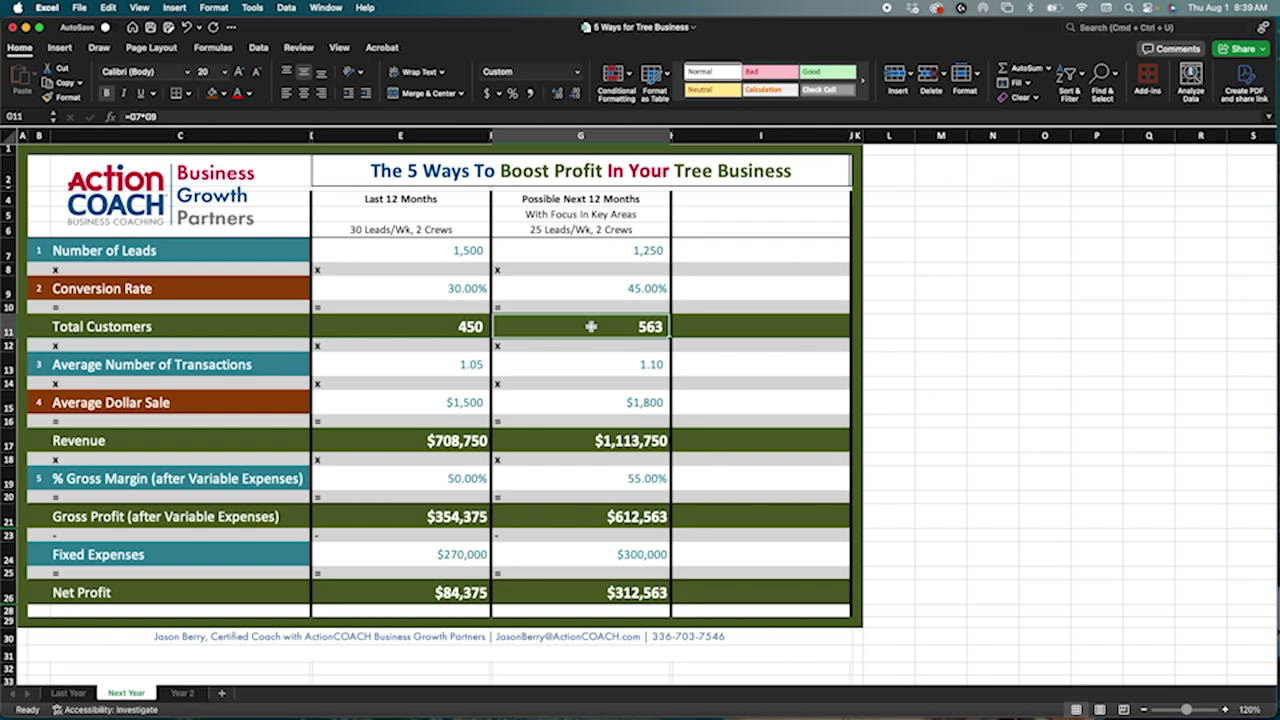
{"action": "left_click", "coordinate": [583, 371]}
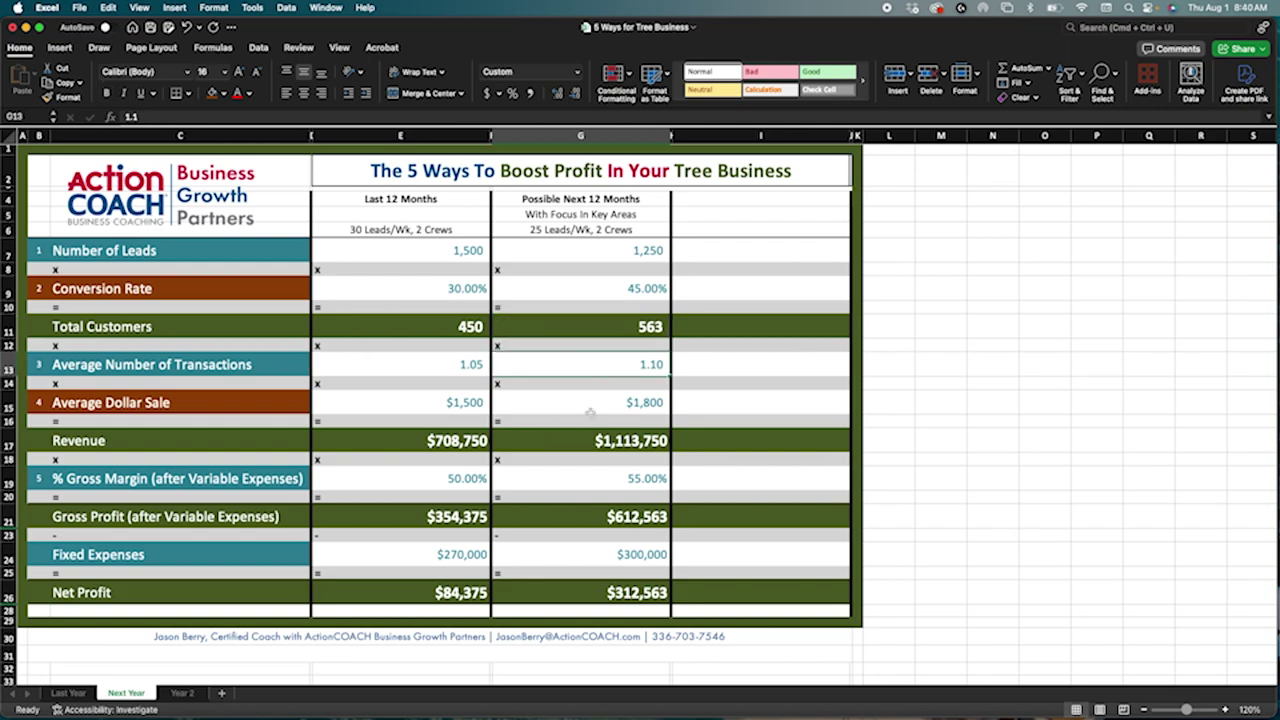
{"action": "left_click", "coordinate": [585, 407]}
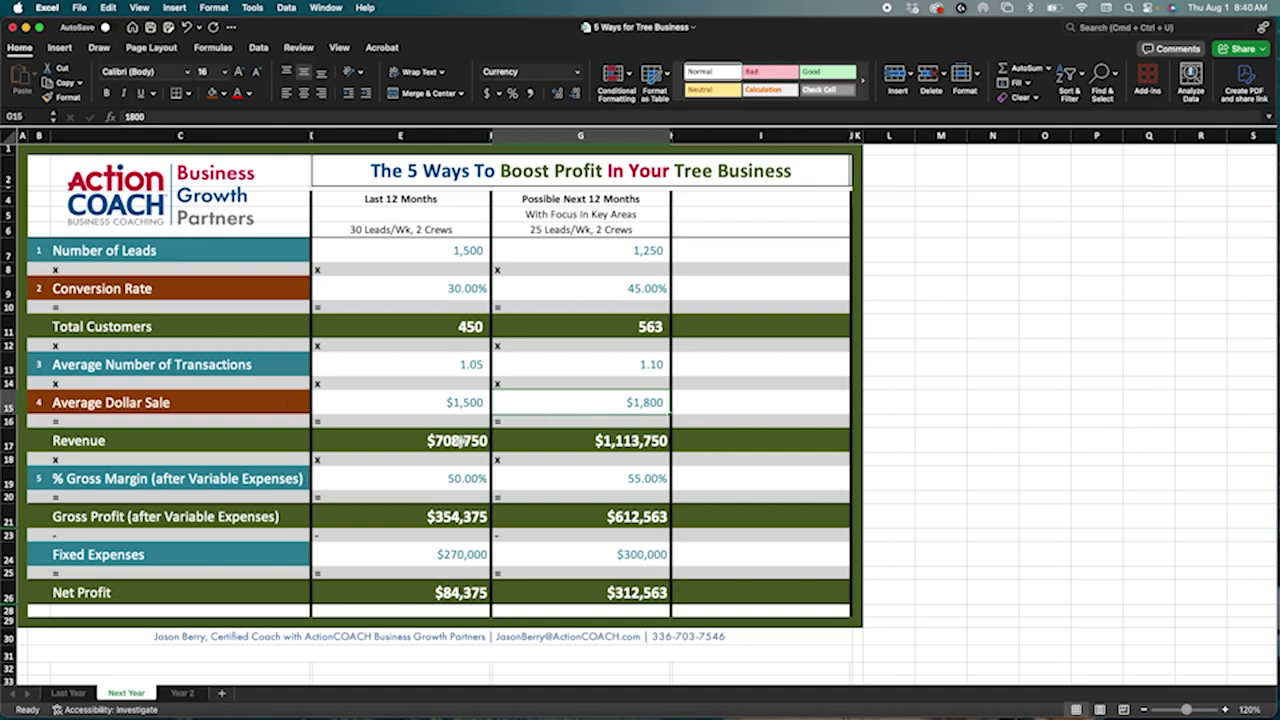
Compare Revenue for both periods, then point out the Conversion Rate and Average Dollar Sale labels and both Average Dollar Sale figures.
{"action": "left_click", "coordinate": [456, 443]}
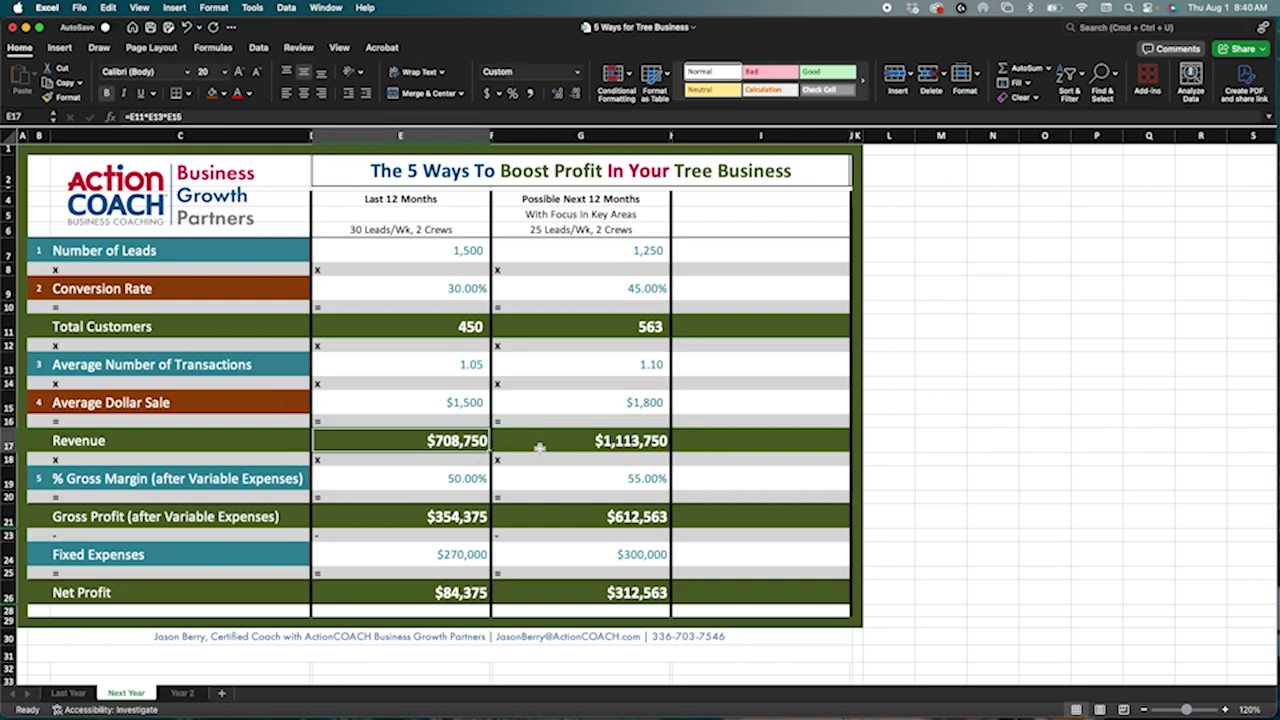
{"action": "left_click", "coordinate": [575, 441]}
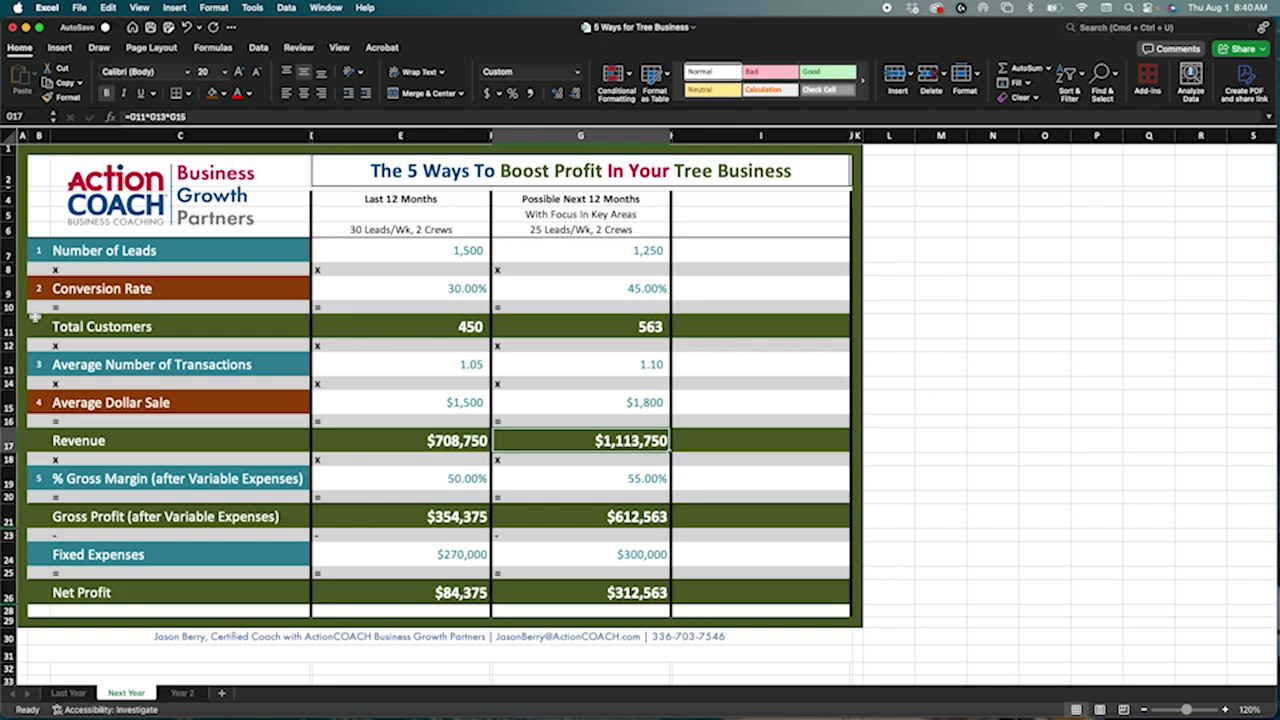
{"action": "left_click_drag", "start_coordinate": [38, 289], "coordinate": [56, 288]}
{"action": "left_click_drag", "start_coordinate": [48, 400], "coordinate": [72, 401]}
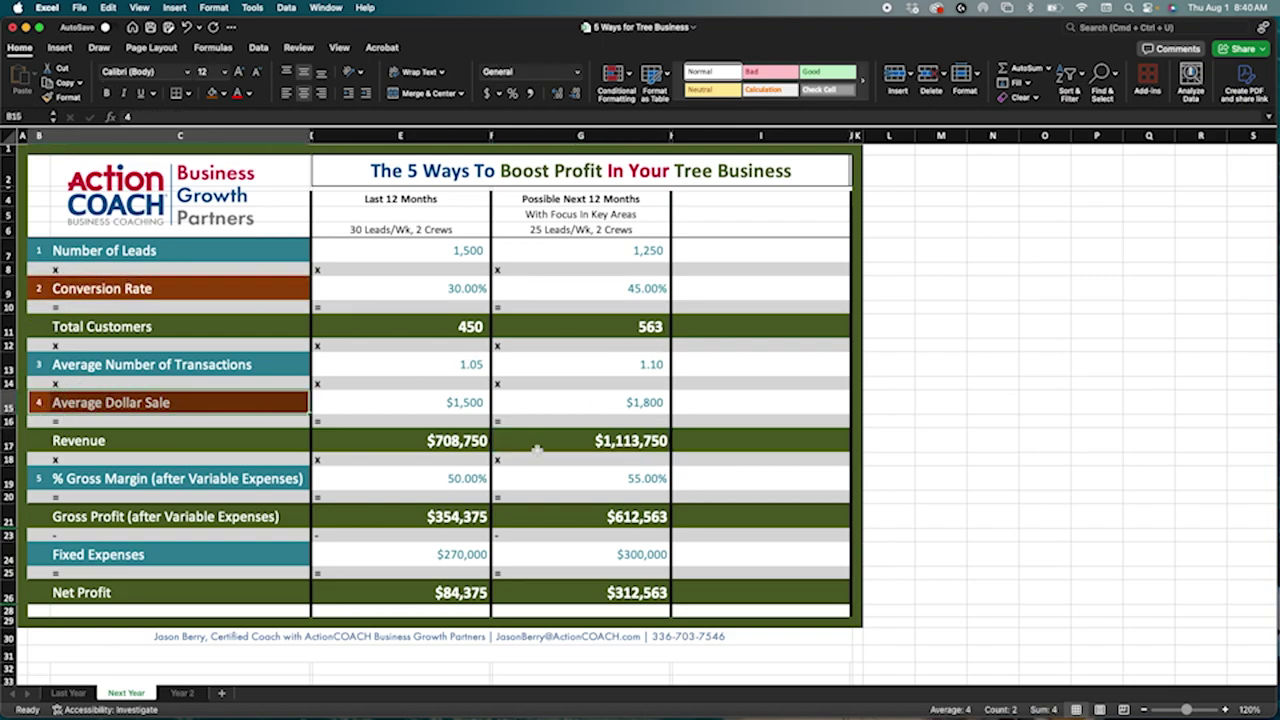
{"action": "left_click_drag", "start_coordinate": [462, 402], "coordinate": [528, 407]}
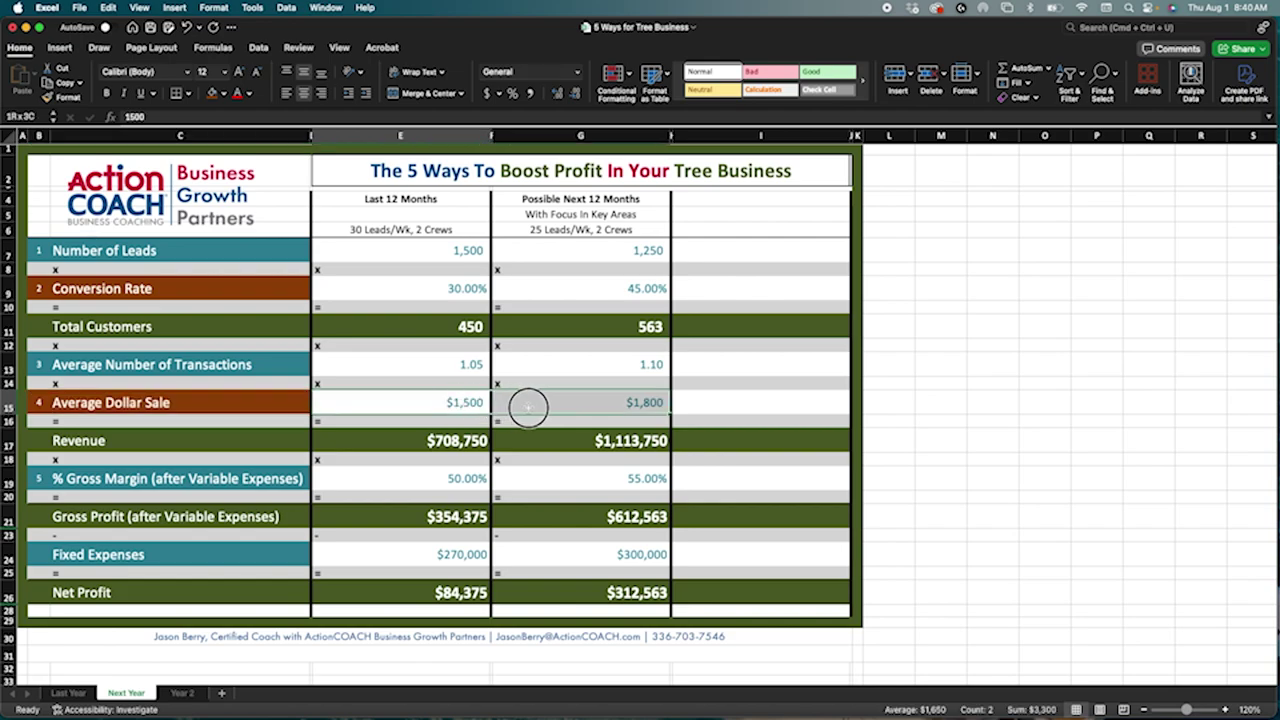
Compare the % Gross Margin cells of Last 12 Months and Possible Next 12 Months, and revisit both Average Dollar Sale figures.
{"action": "left_click", "coordinate": [429, 478]}
{"action": "left_click_drag", "start_coordinate": [429, 478], "coordinate": [527, 479]}
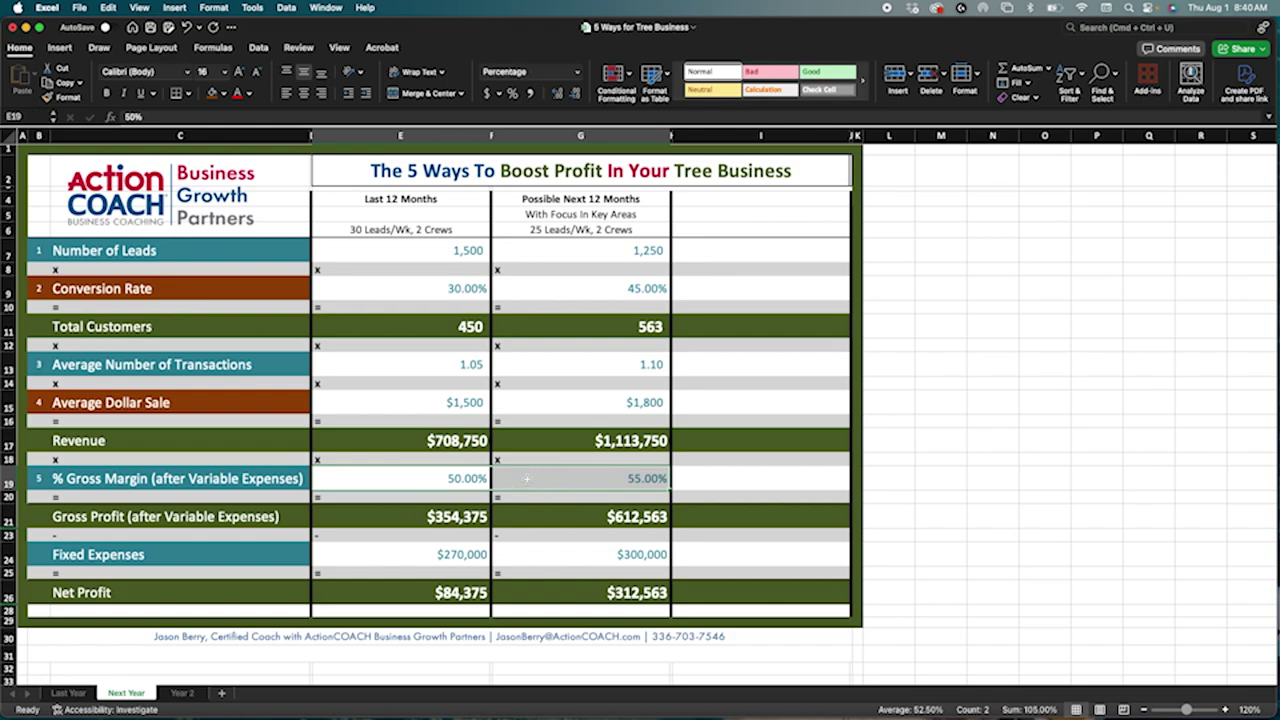
{"action": "left_click", "coordinate": [562, 484]}
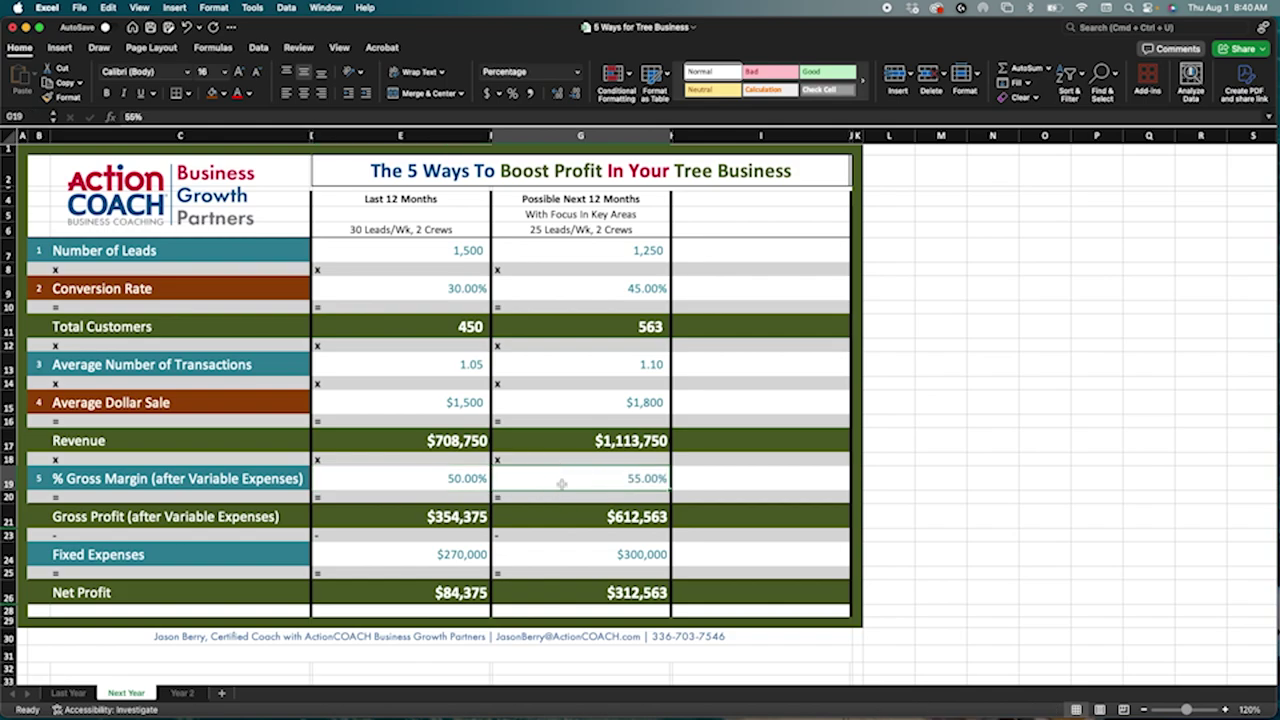
{"action": "left_click", "coordinate": [440, 484]}
{"action": "left_click", "coordinate": [581, 484]}
{"action": "left_click_drag", "start_coordinate": [460, 402], "coordinate": [527, 402]}
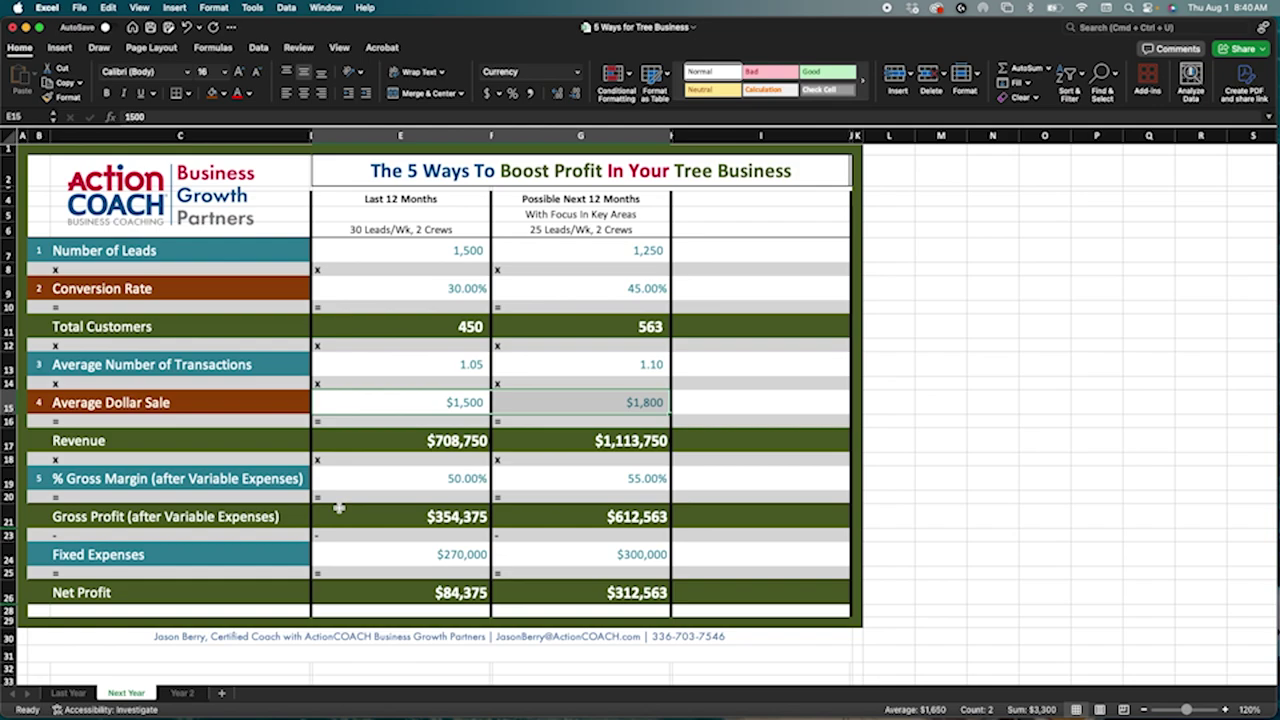
Review Last 12 Months Gross Profit, and compare Fixed Expenses and Total Customers between the two periods.
{"action": "left_click", "coordinate": [418, 521]}
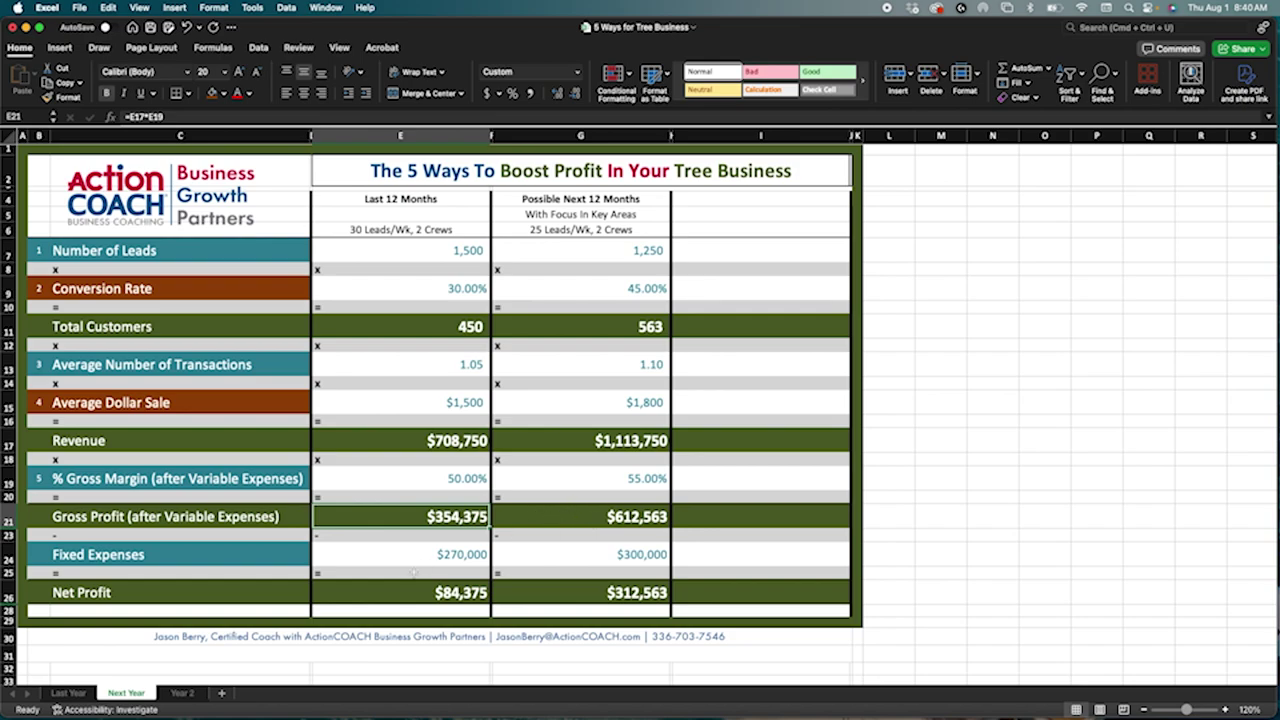
{"action": "left_click", "coordinate": [404, 557]}
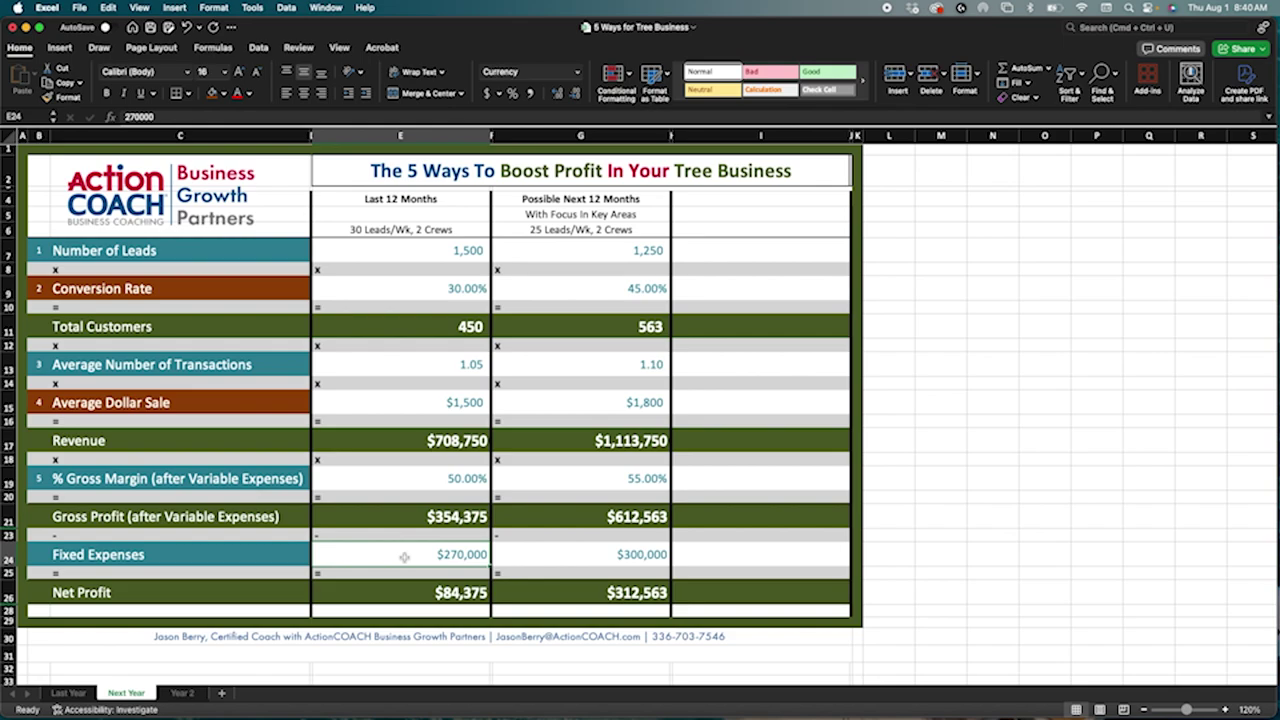
{"action": "left_click_drag", "start_coordinate": [466, 571], "coordinate": [515, 562]}
{"action": "left_click", "coordinate": [512, 561]}
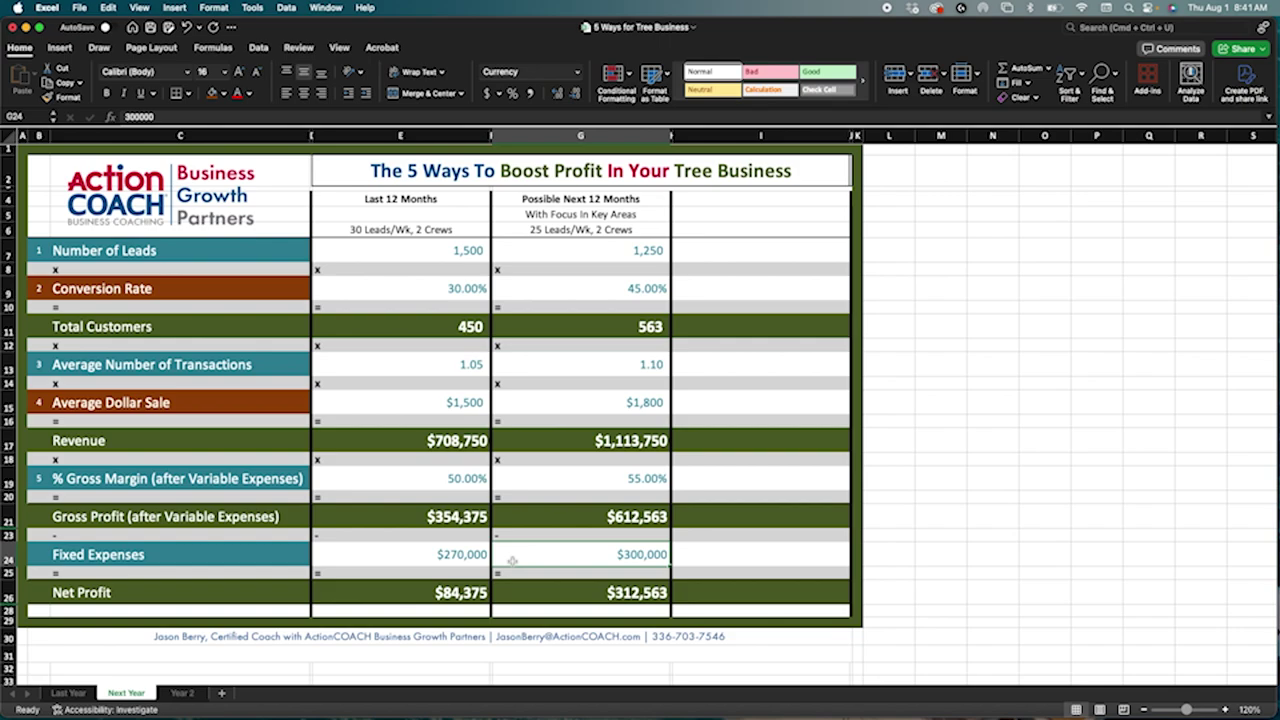
{"action": "left_click", "coordinate": [465, 326]}
{"action": "left_click", "coordinate": [562, 323]}
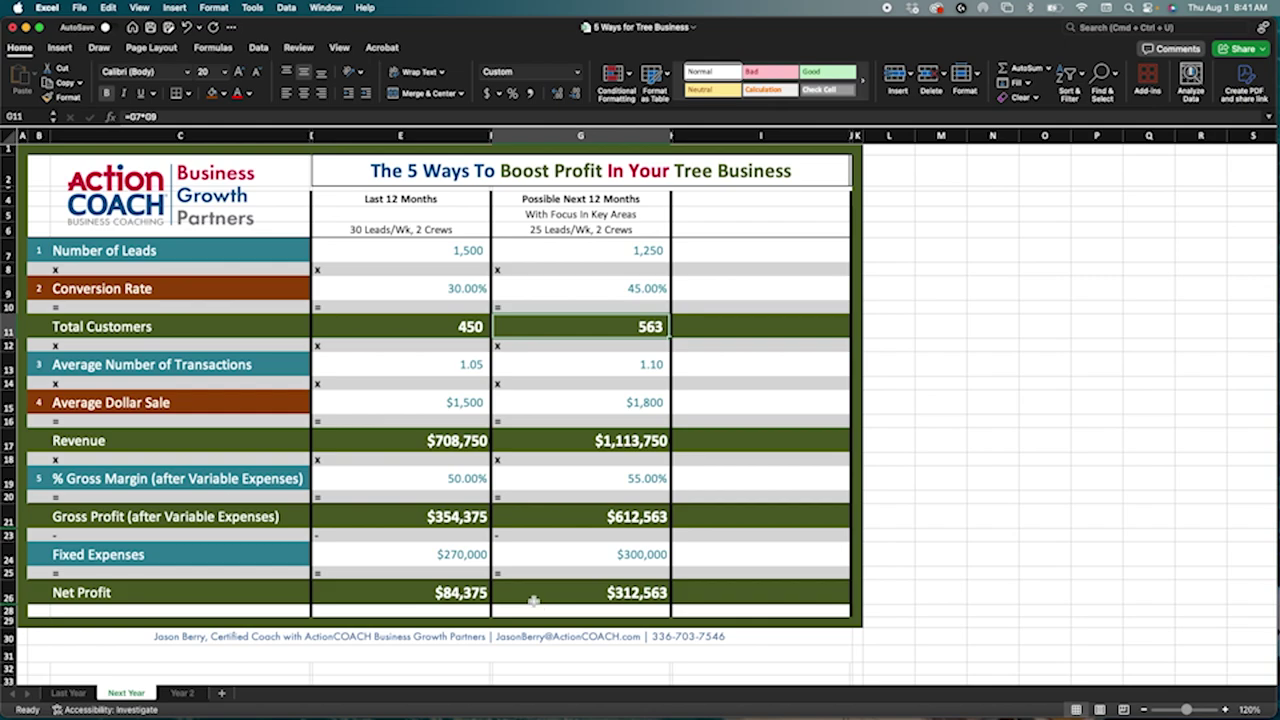
Compare the Fixed Expenses and Net Profit cells of Last 12 Months with those of Possible Next 12 Months.
{"action": "left_click", "coordinate": [463, 554]}
{"action": "left_click", "coordinate": [568, 555]}
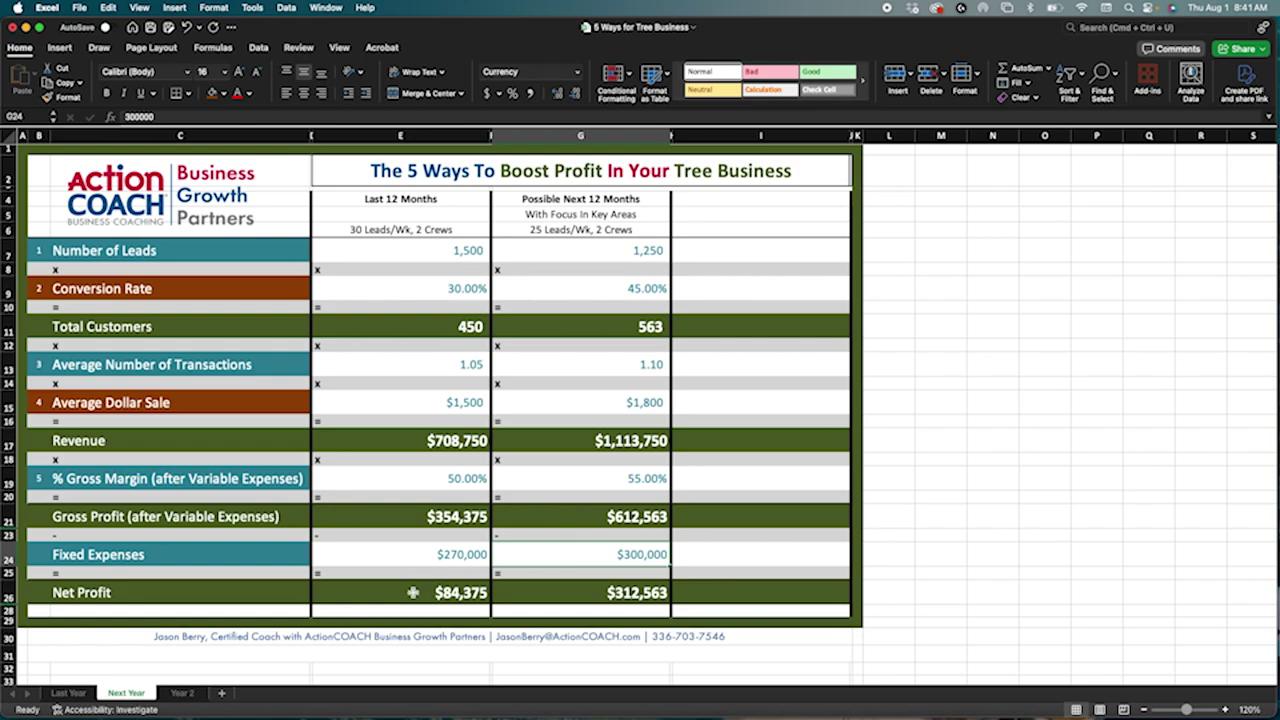
{"action": "left_click", "coordinate": [412, 592]}
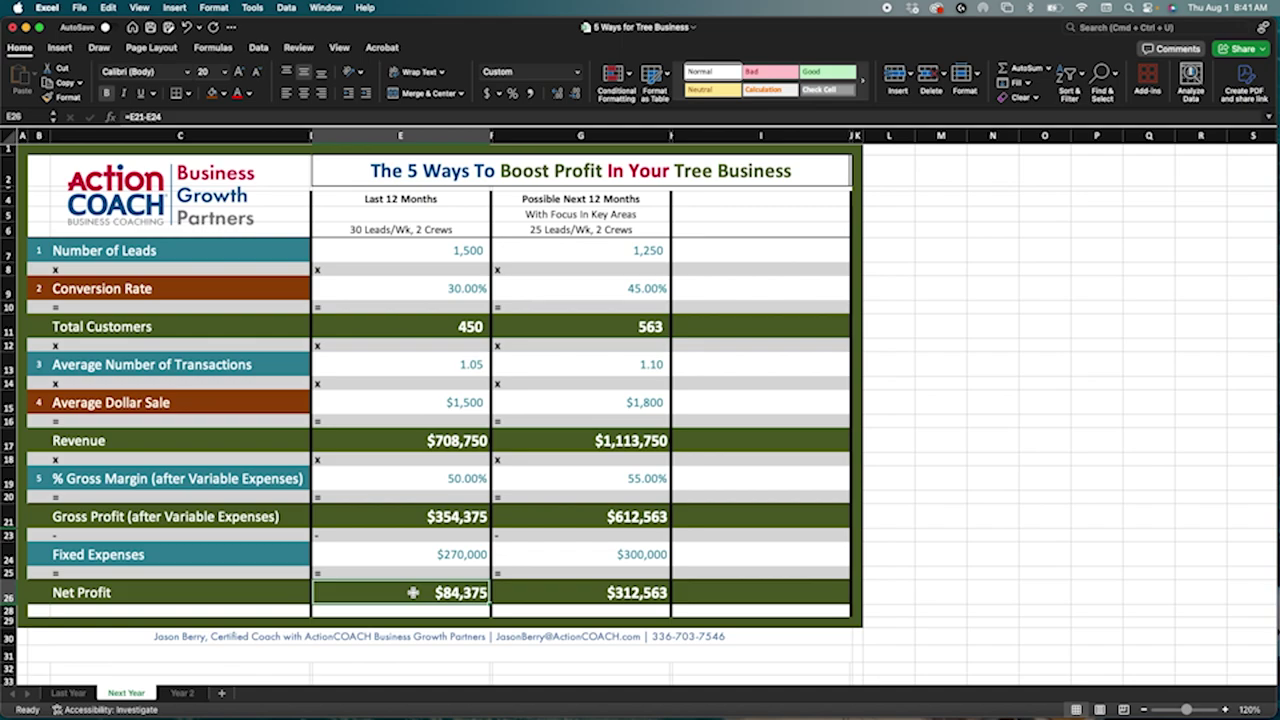
{"action": "left_click", "coordinate": [594, 594]}
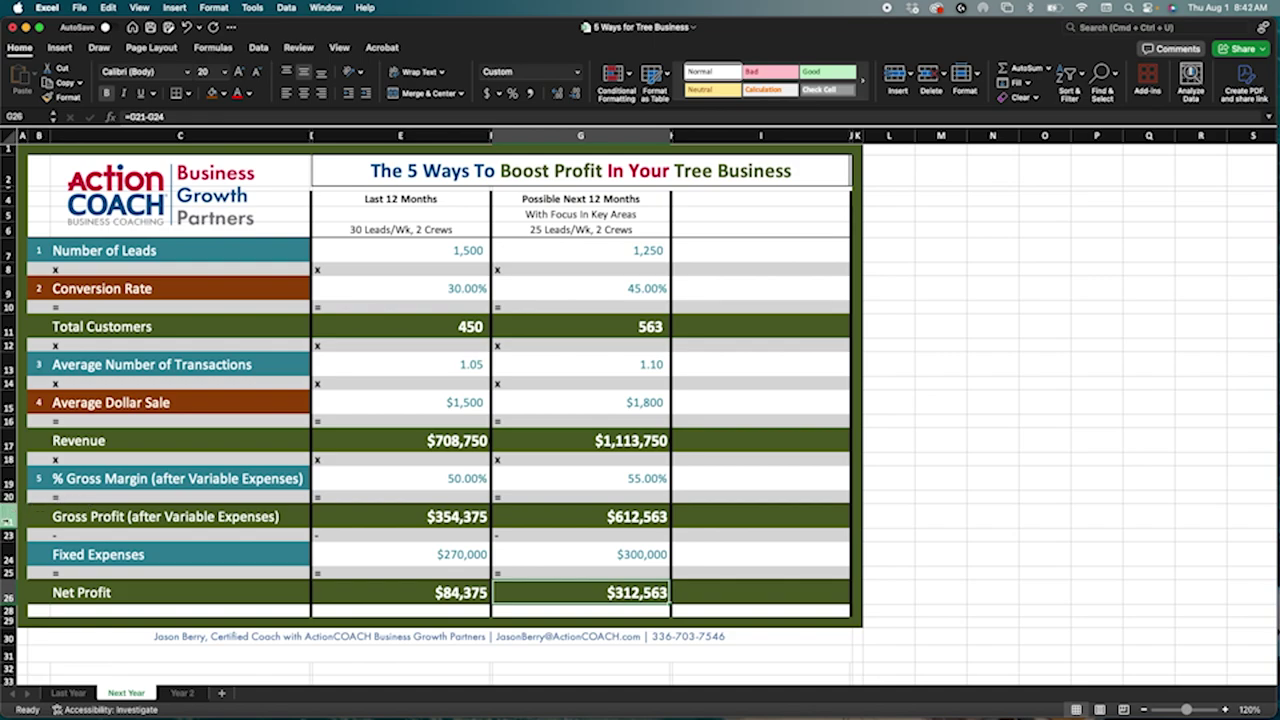
Collapse the ribbon and unhide row 22 below Gross Profit to show its year-over-year increase, checking it against both Gross Profit cells.
{"action": "left_click", "coordinate": [24, 48]}
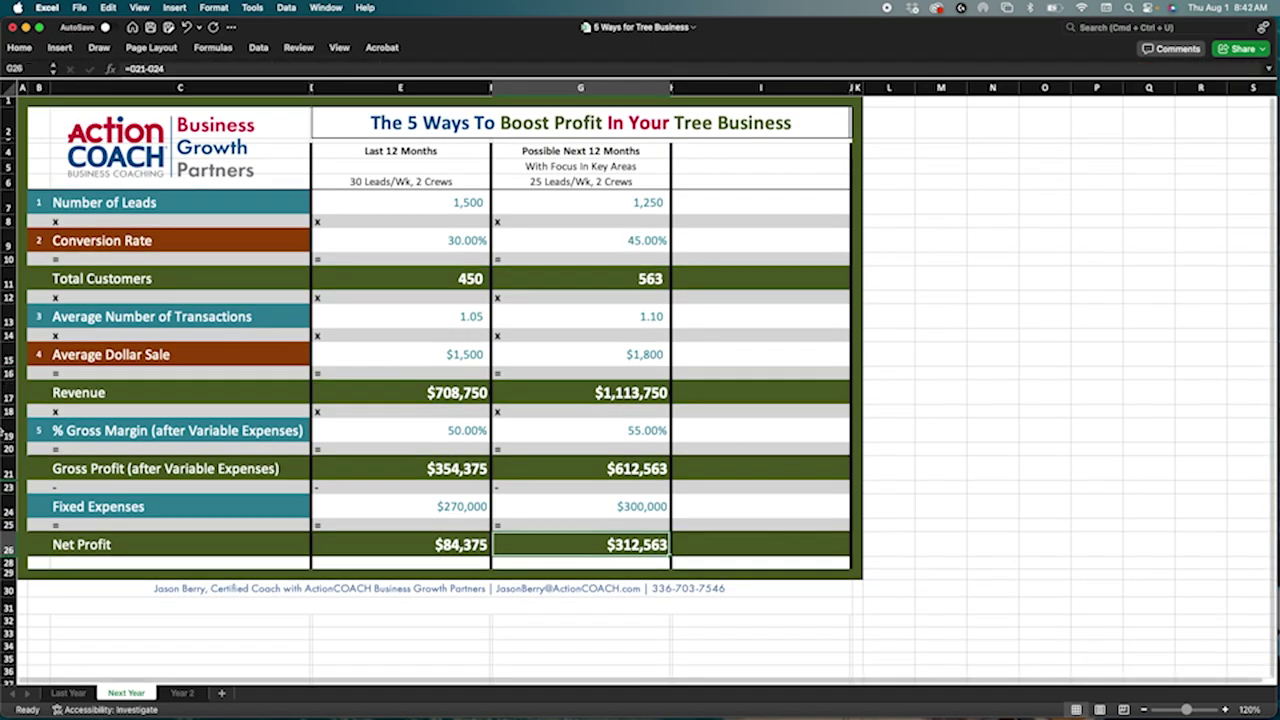
{"action": "left_click_drag", "start_coordinate": [10, 468], "coordinate": [12, 488]}
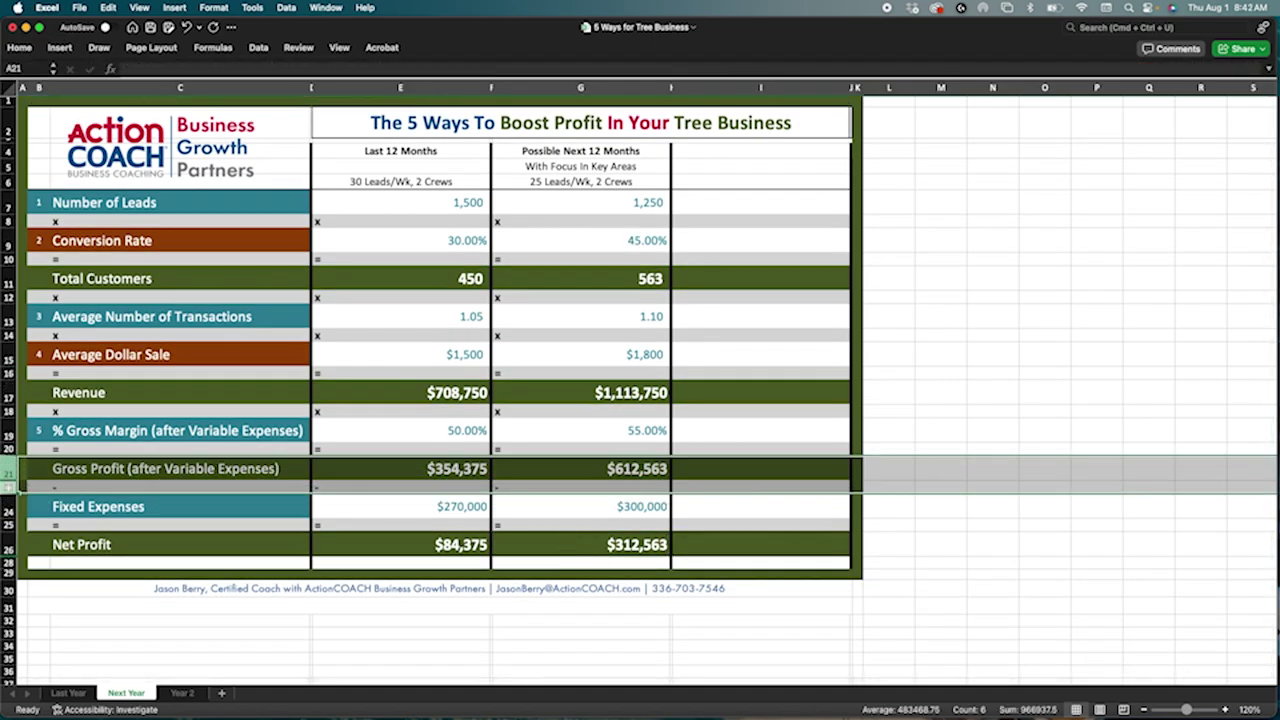
{"action": "right_click", "coordinate": [12, 488]}
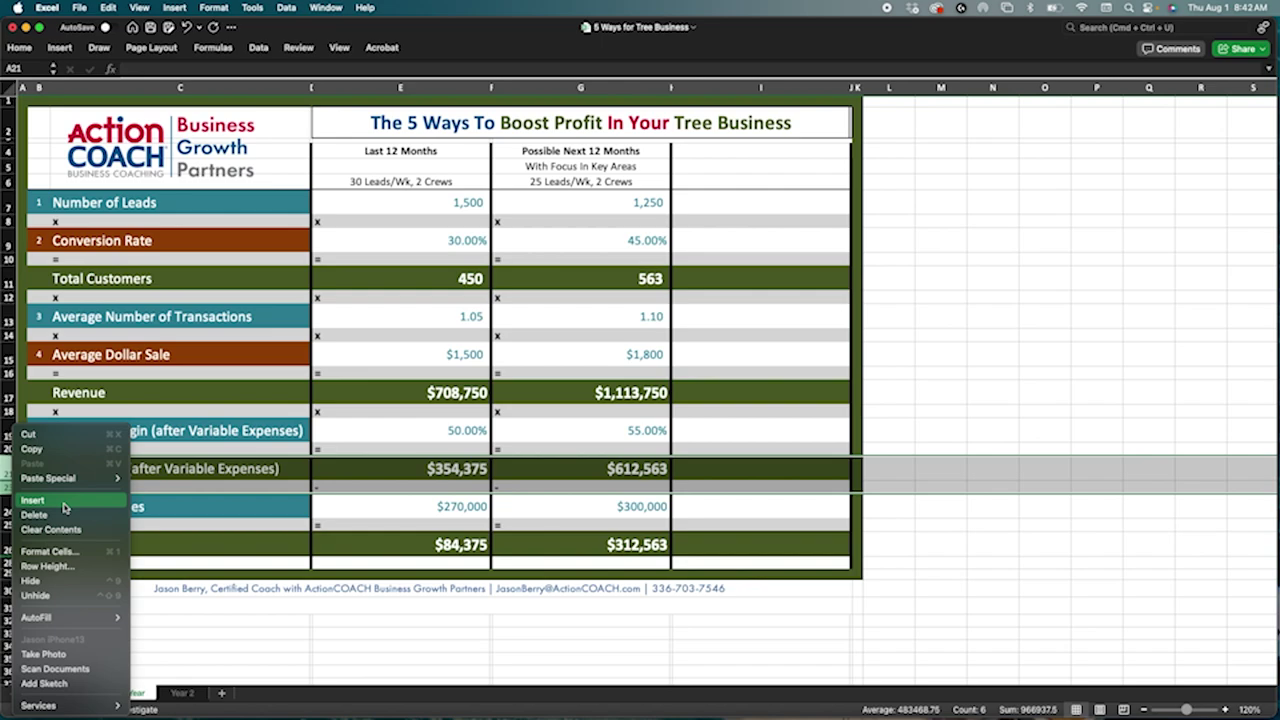
{"action": "left_click", "coordinate": [67, 598]}
{"action": "left_click", "coordinate": [508, 492]}
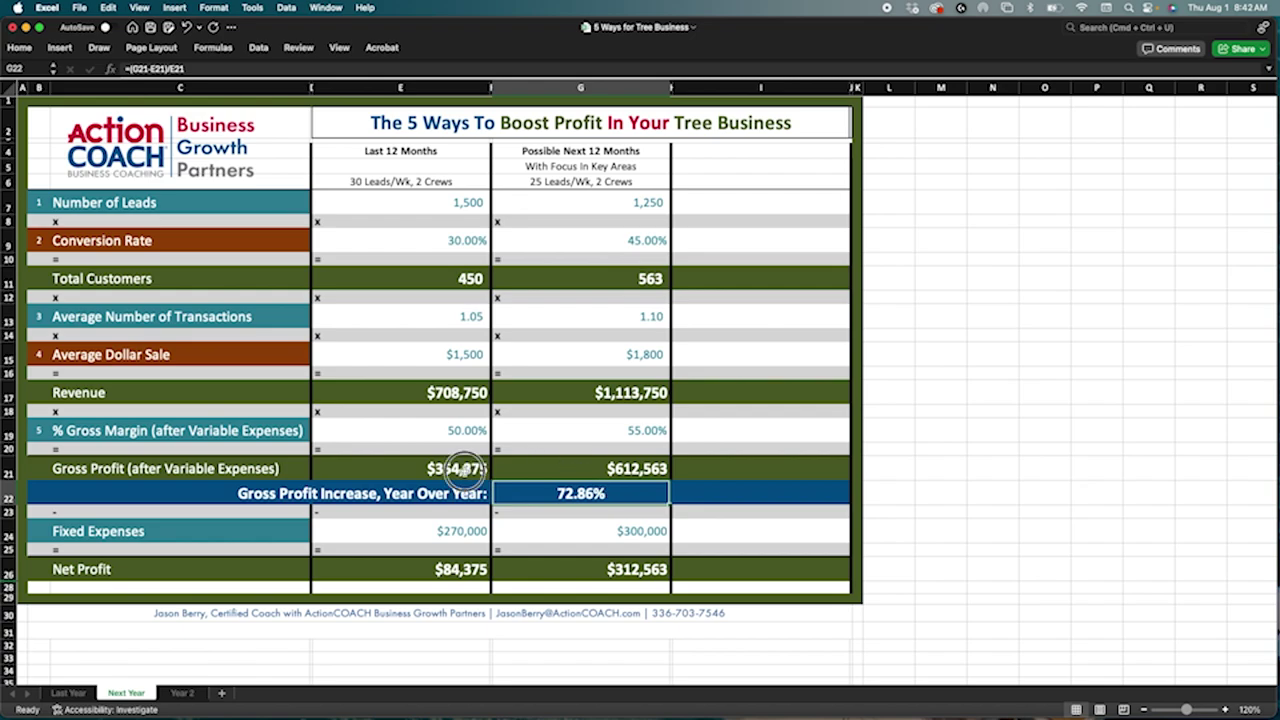
{"action": "left_click", "coordinate": [466, 472]}
{"action": "left_click", "coordinate": [539, 474]}
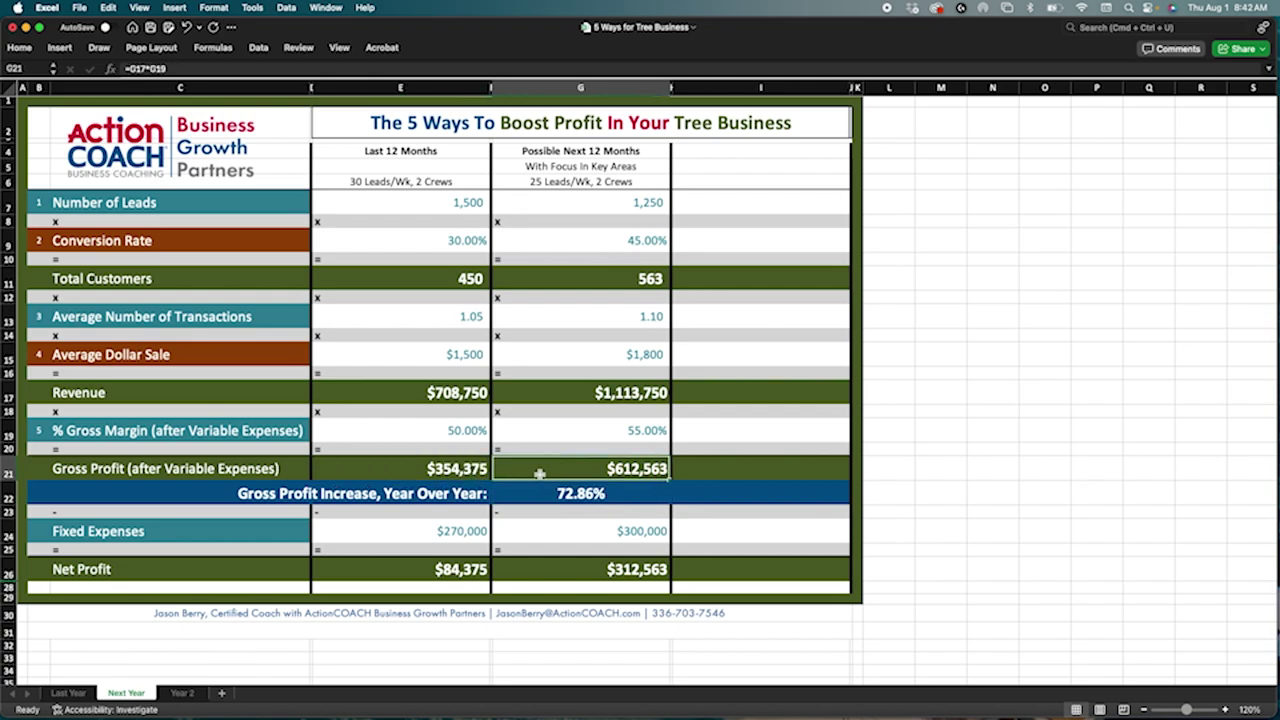
Unhide row 27 below Net Profit to show its year-over-year increase, and compare both Net Profit cells.
{"action": "left_click", "coordinate": [10, 574]}
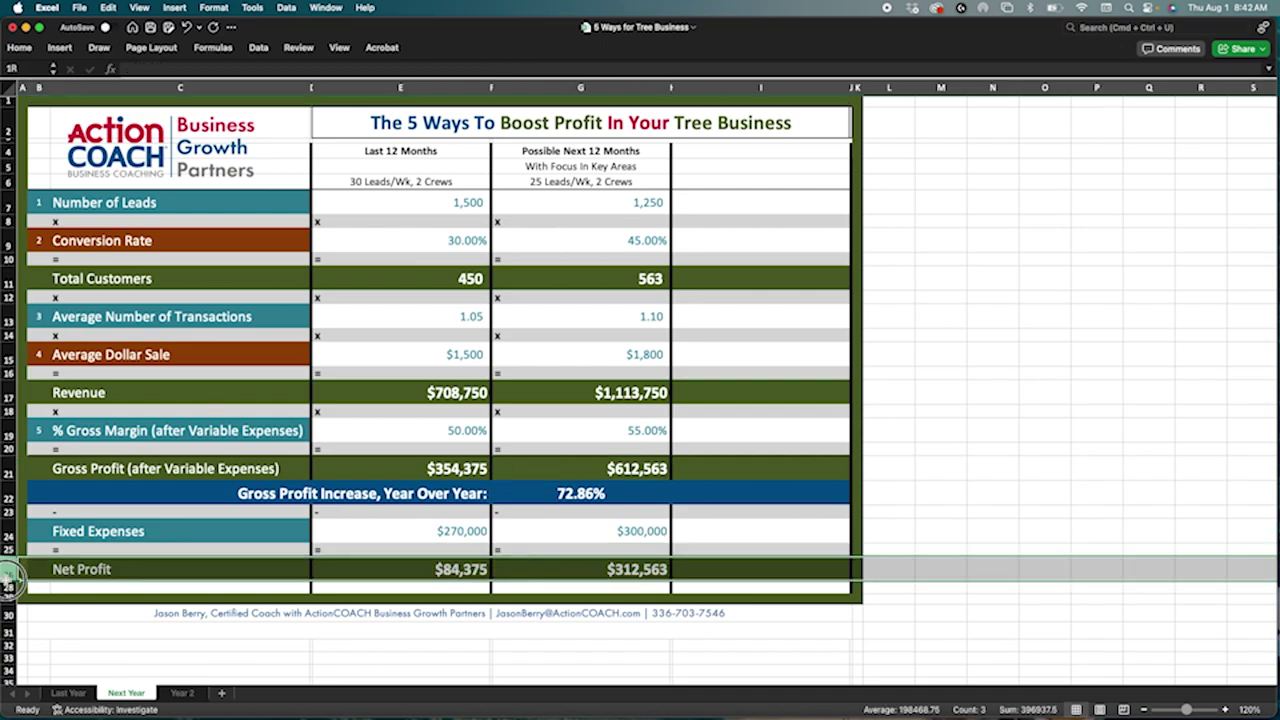
{"action": "right_click", "coordinate": [10, 575]}
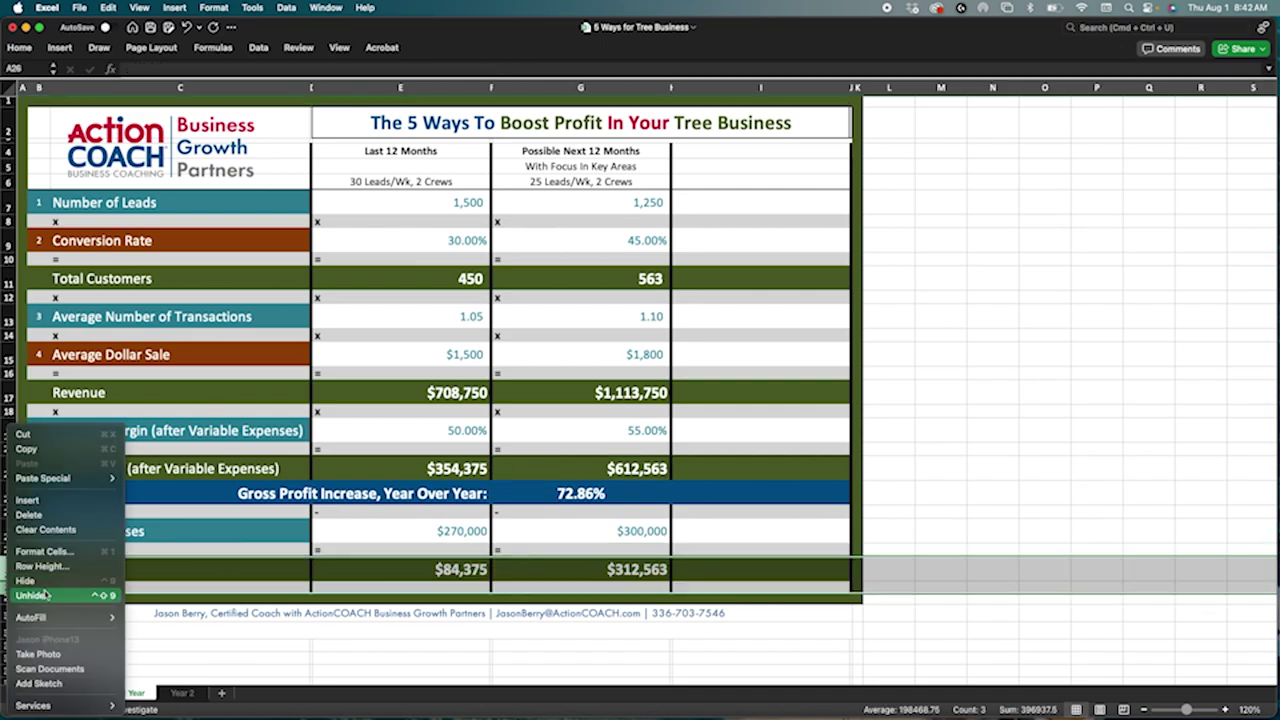
{"action": "left_click", "coordinate": [45, 596]}
{"action": "left_click", "coordinate": [575, 549]}
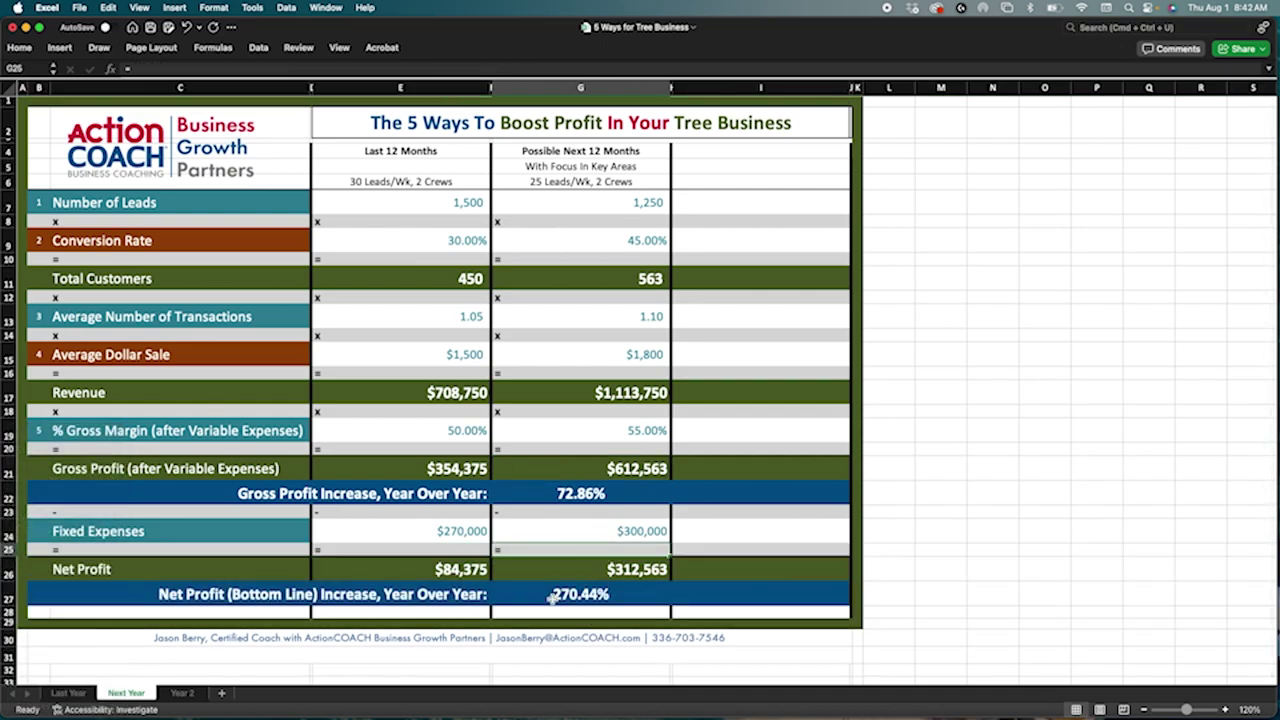
{"action": "left_click", "coordinate": [415, 565]}
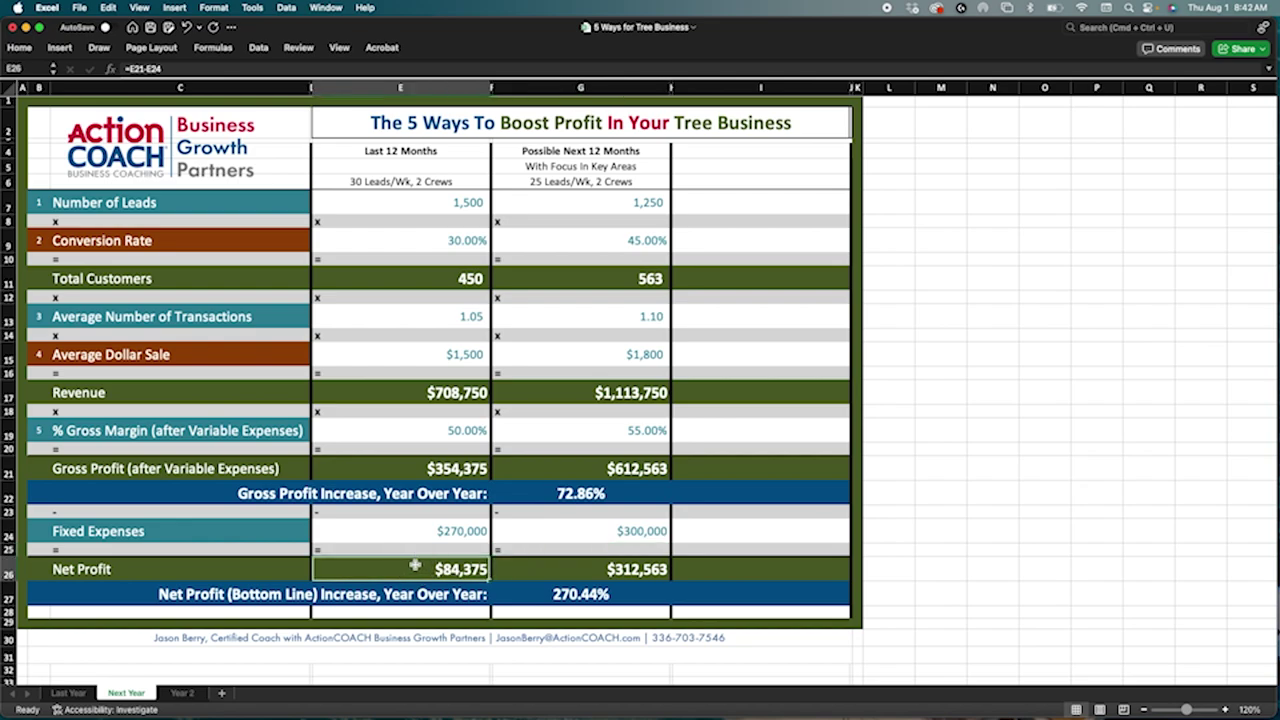
{"action": "left_click", "coordinate": [557, 567]}
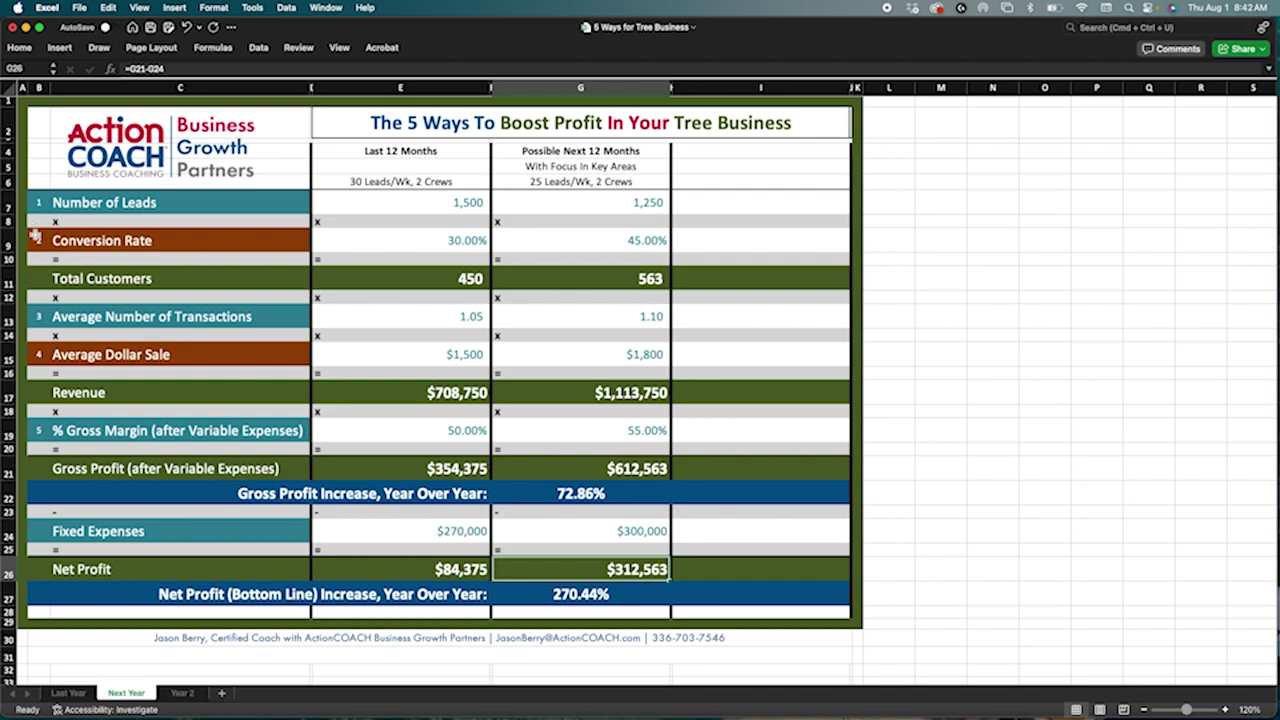
Highlight the Possible Next 12 Months column and the empty column beside it, and open the Year 2 sheet.
{"action": "left_click_drag", "start_coordinate": [573, 143], "coordinate": [577, 597]}
{"action": "left_click_drag", "start_coordinate": [771, 155], "coordinate": [764, 590]}
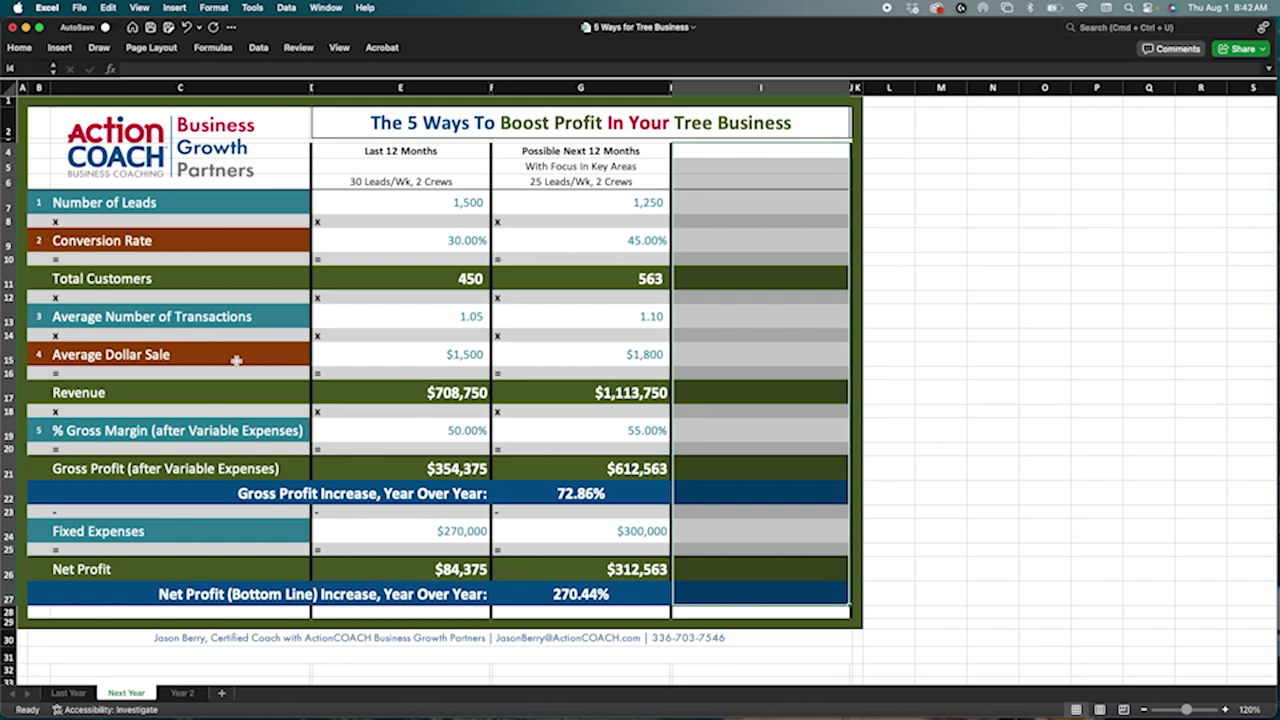
{"action": "left_click", "coordinate": [183, 694]}
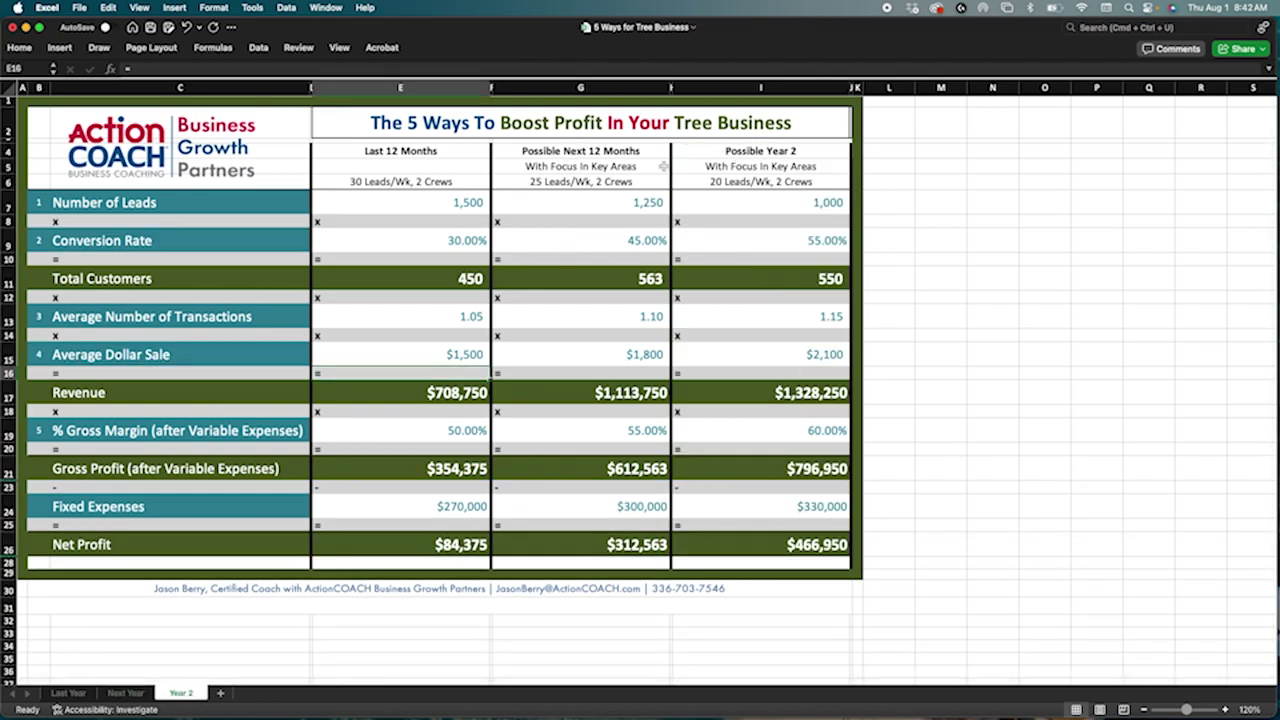
Compare the weekly leads and crews subheadings and the Number of Leads cells across all three periods.
{"action": "left_click", "coordinate": [350, 181]}
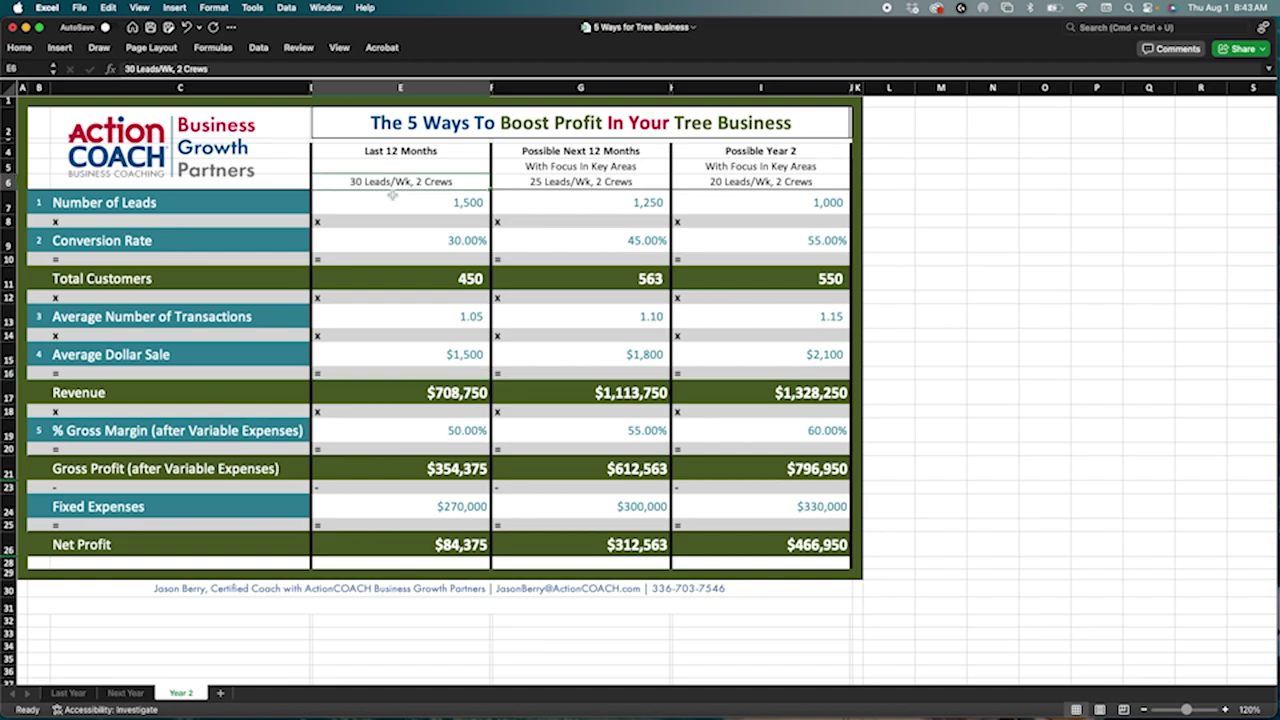
{"action": "left_click", "coordinate": [525, 180]}
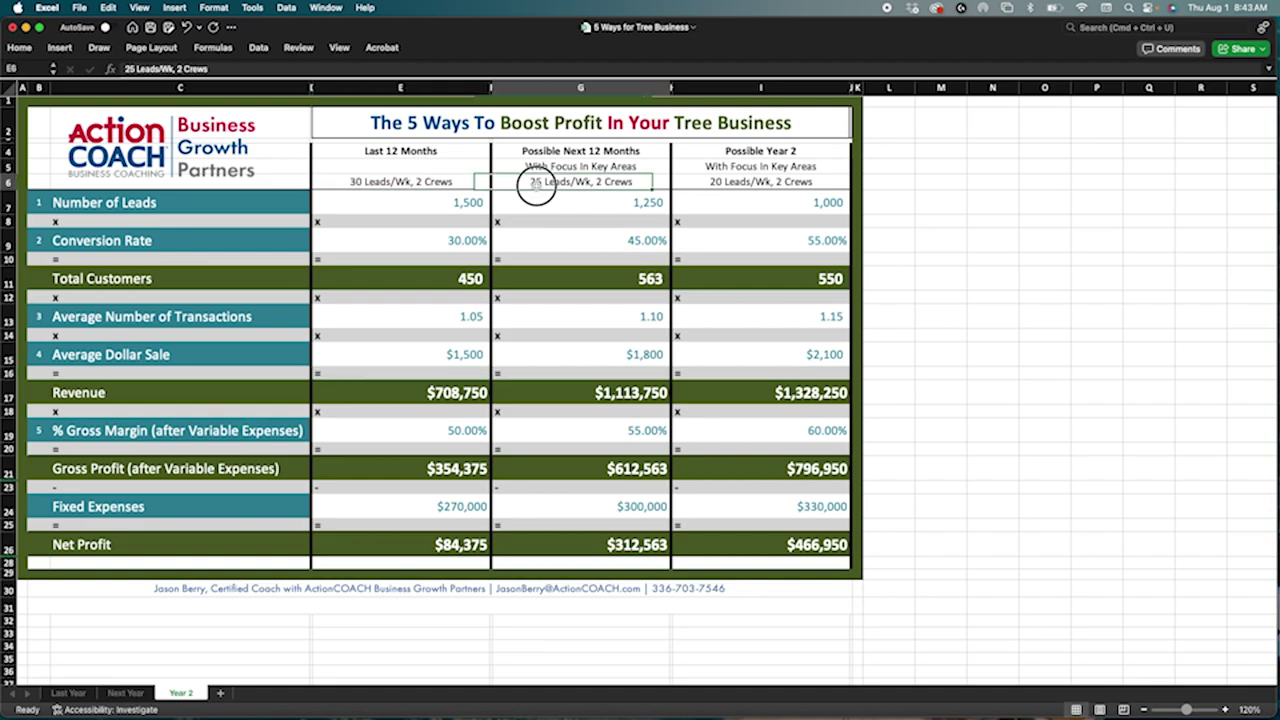
{"action": "left_click", "coordinate": [730, 182]}
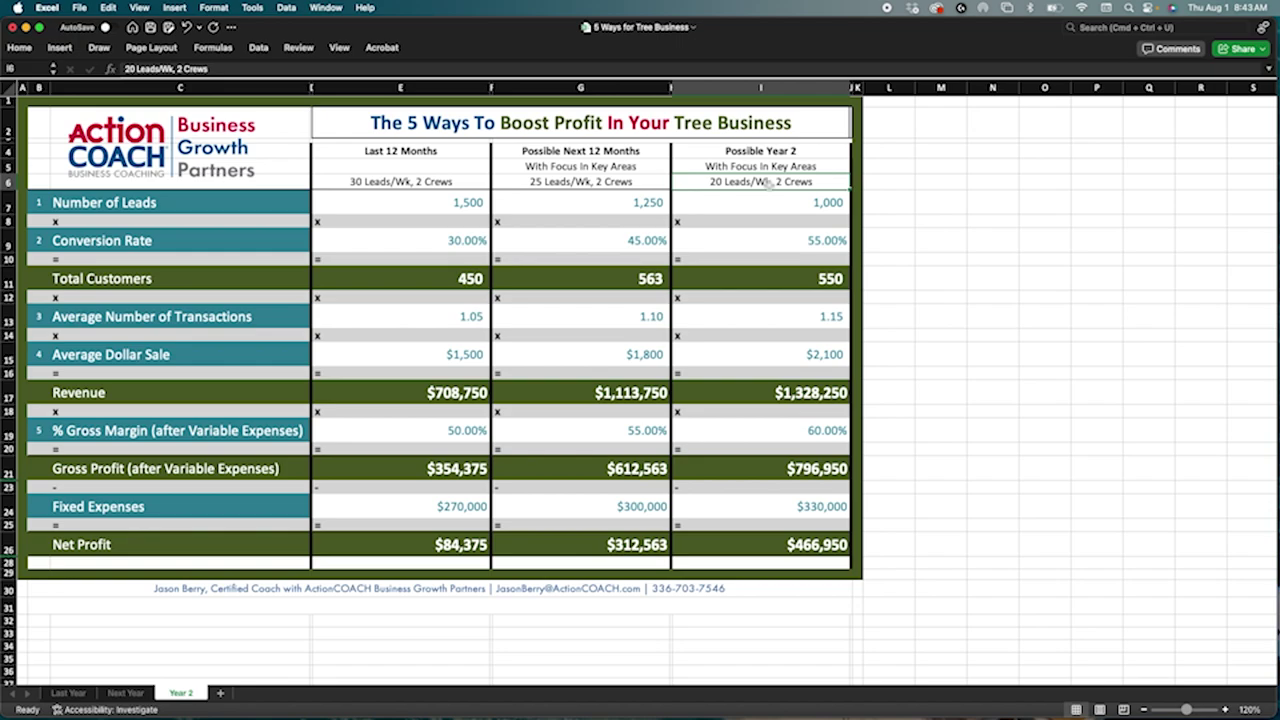
{"action": "left_click", "coordinate": [437, 205]}
{"action": "left_click", "coordinate": [589, 204]}
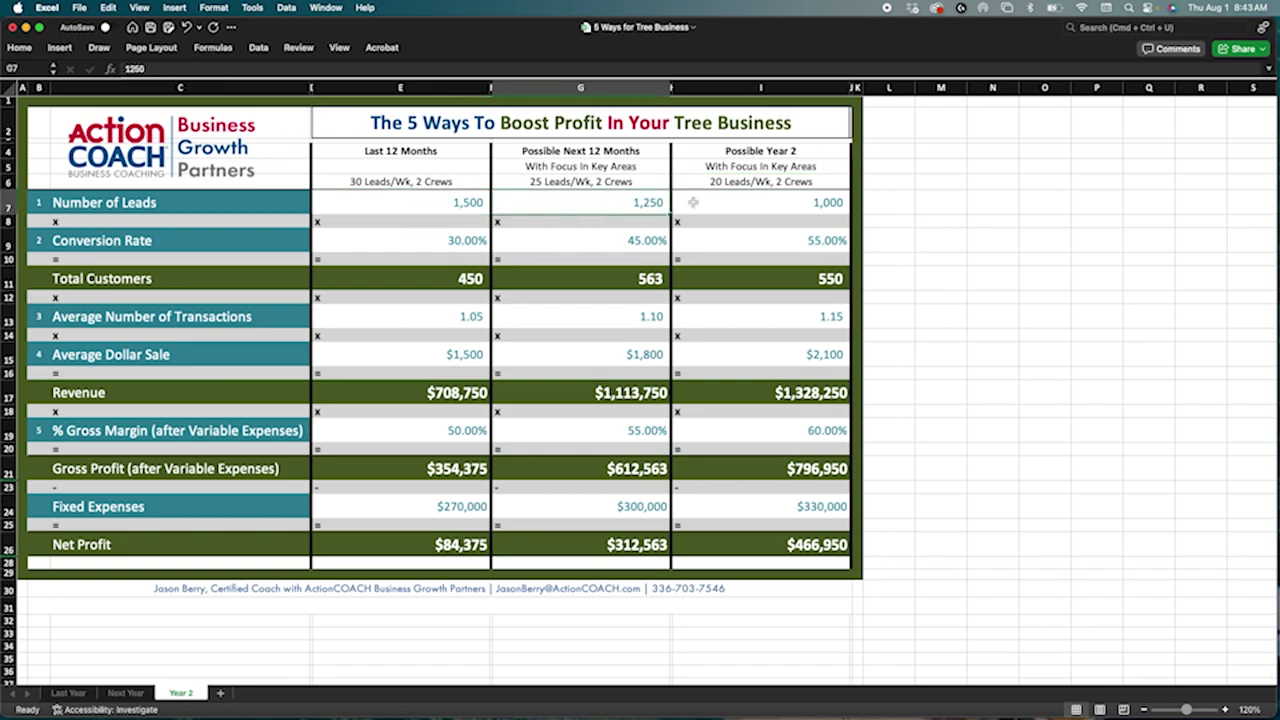
{"action": "left_click", "coordinate": [753, 205]}
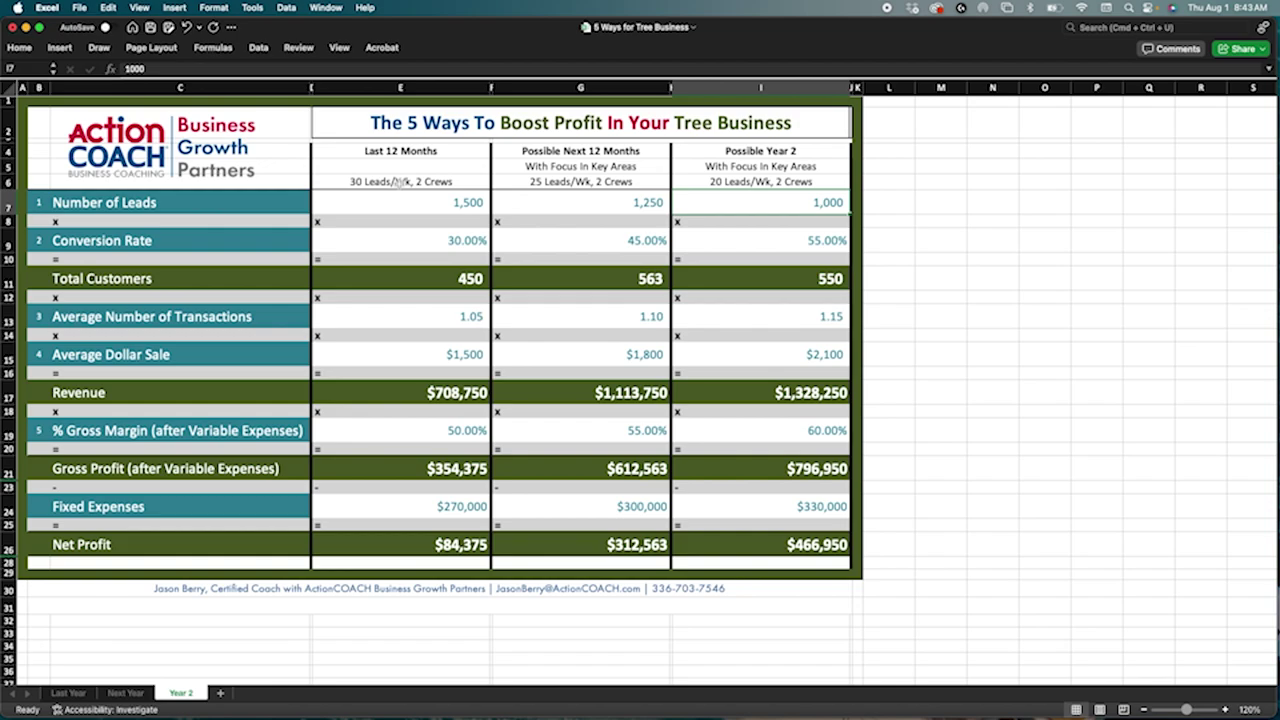
Contrast the weekly leads and crews subheading of Last 12 Months with that of Possible Year 2.
{"action": "left_click", "coordinate": [339, 183]}
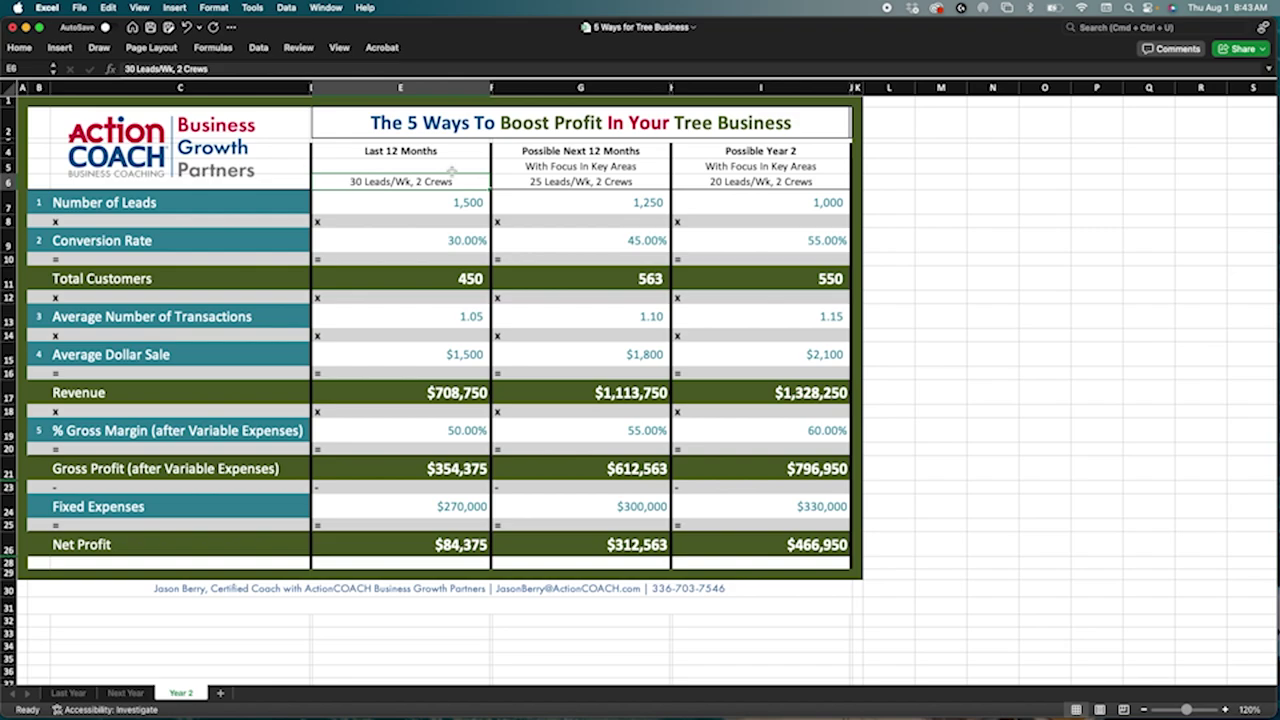
{"action": "left_click", "coordinate": [697, 181]}
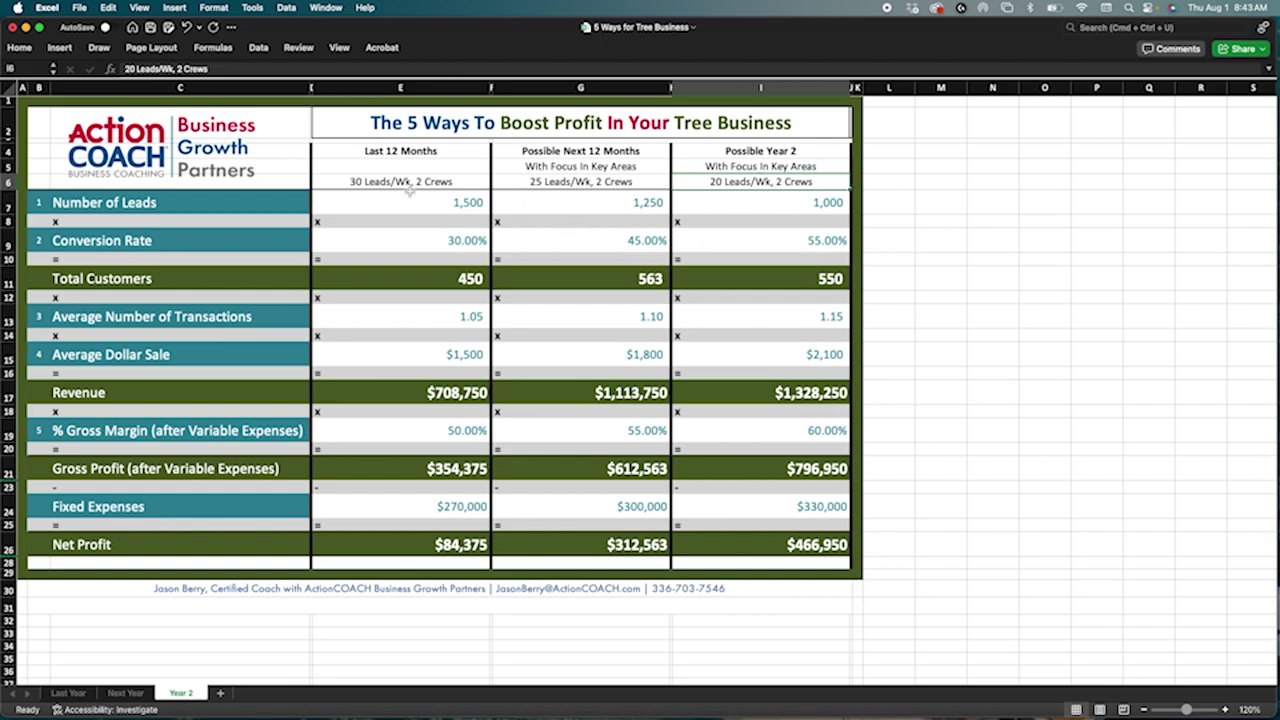
{"action": "left_click", "coordinate": [345, 181]}
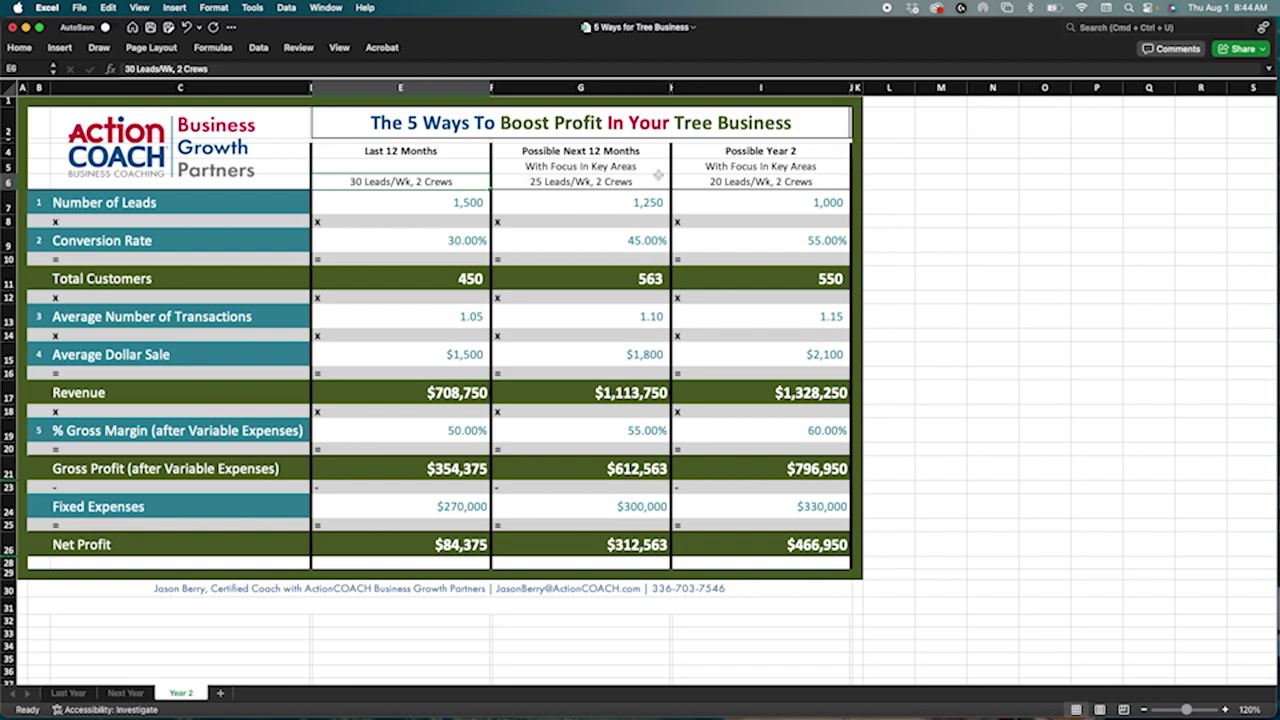
{"action": "left_click", "coordinate": [688, 180]}
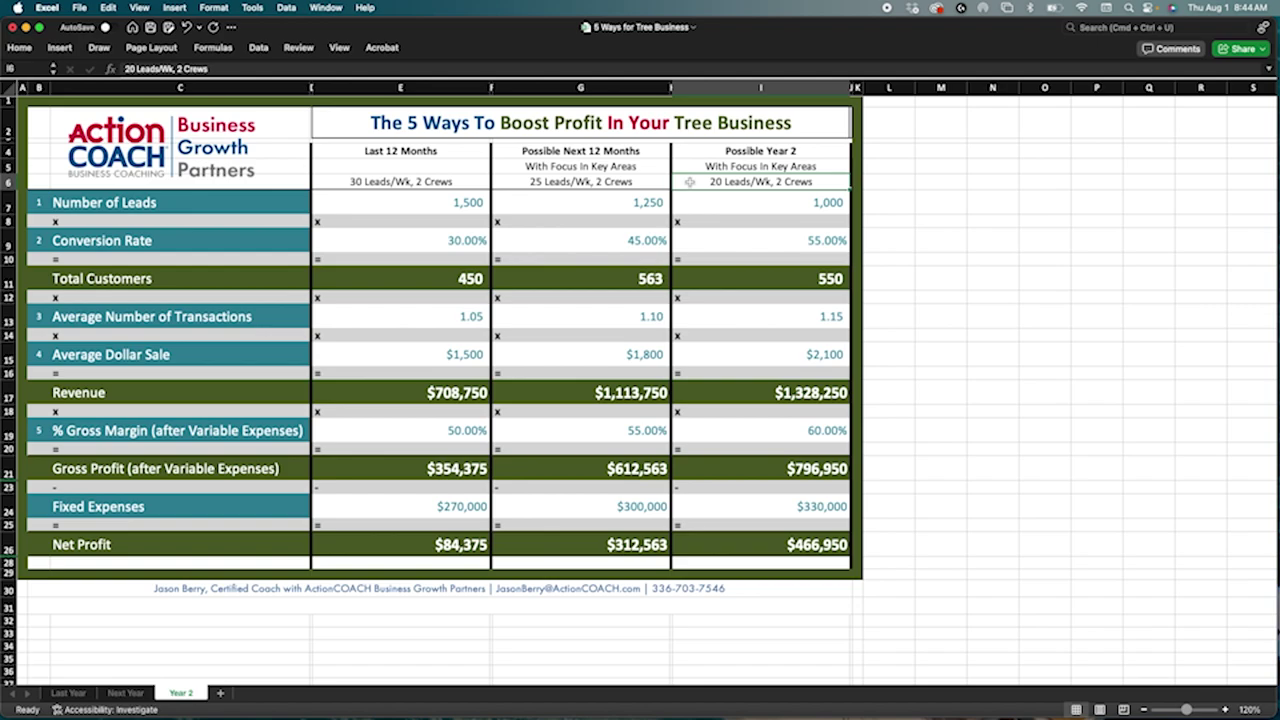
Step through the weekly leads and crews subheadings from Last 12 Months to Possible Year 2.
{"action": "left_click", "coordinate": [464, 182]}
{"action": "left_click", "coordinate": [523, 181]}
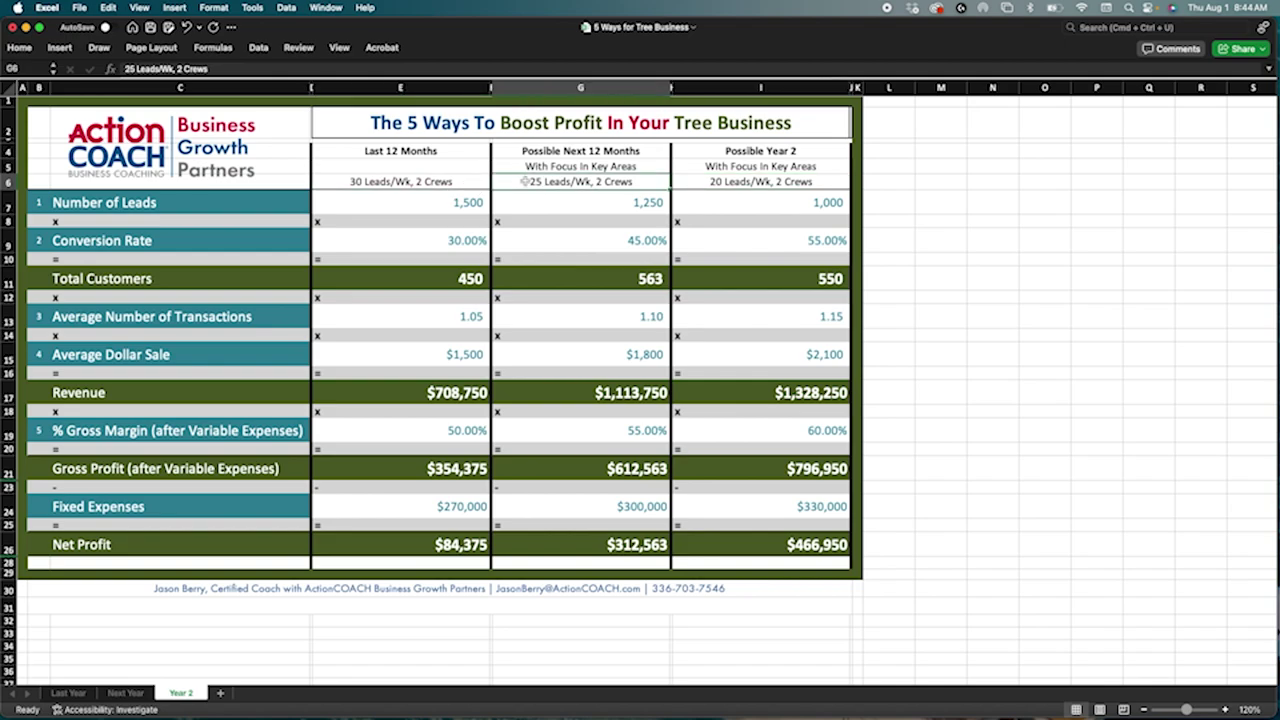
{"action": "left_click", "coordinate": [704, 184]}
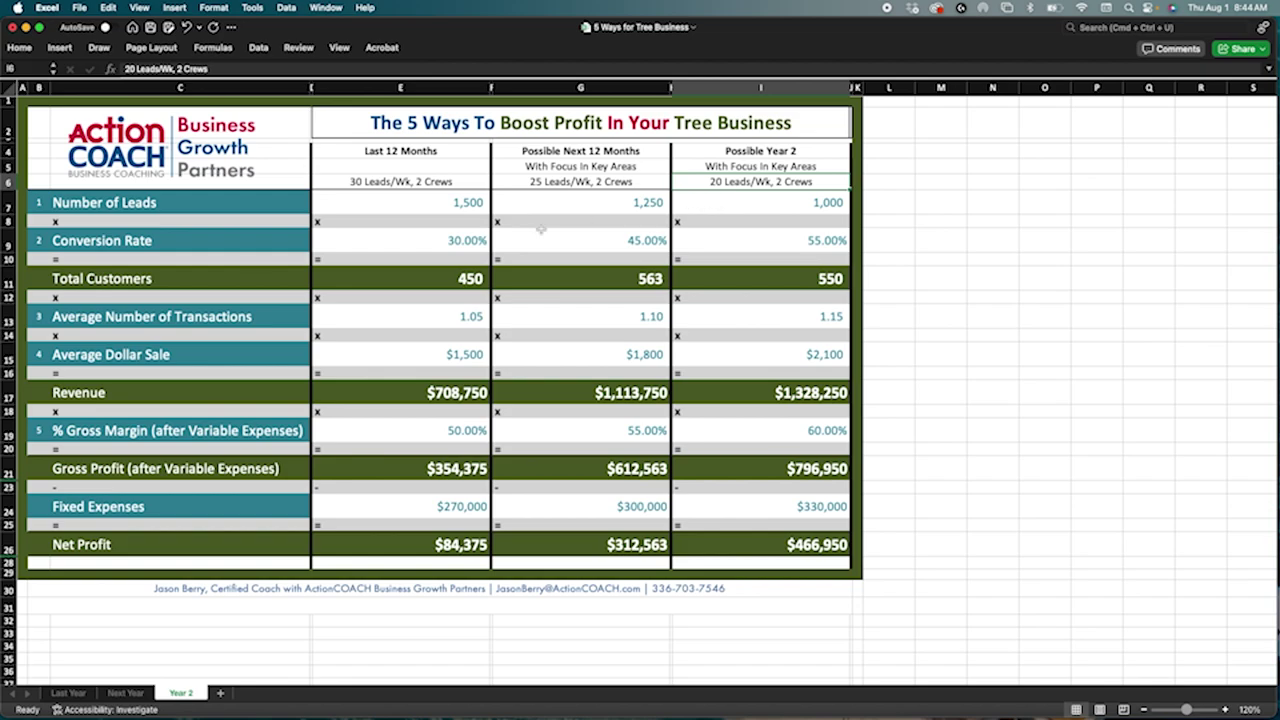
Compare the Conversion Rate cells of Possible Next 12 Months and Possible Year 2.
{"action": "left_click", "coordinate": [598, 246]}
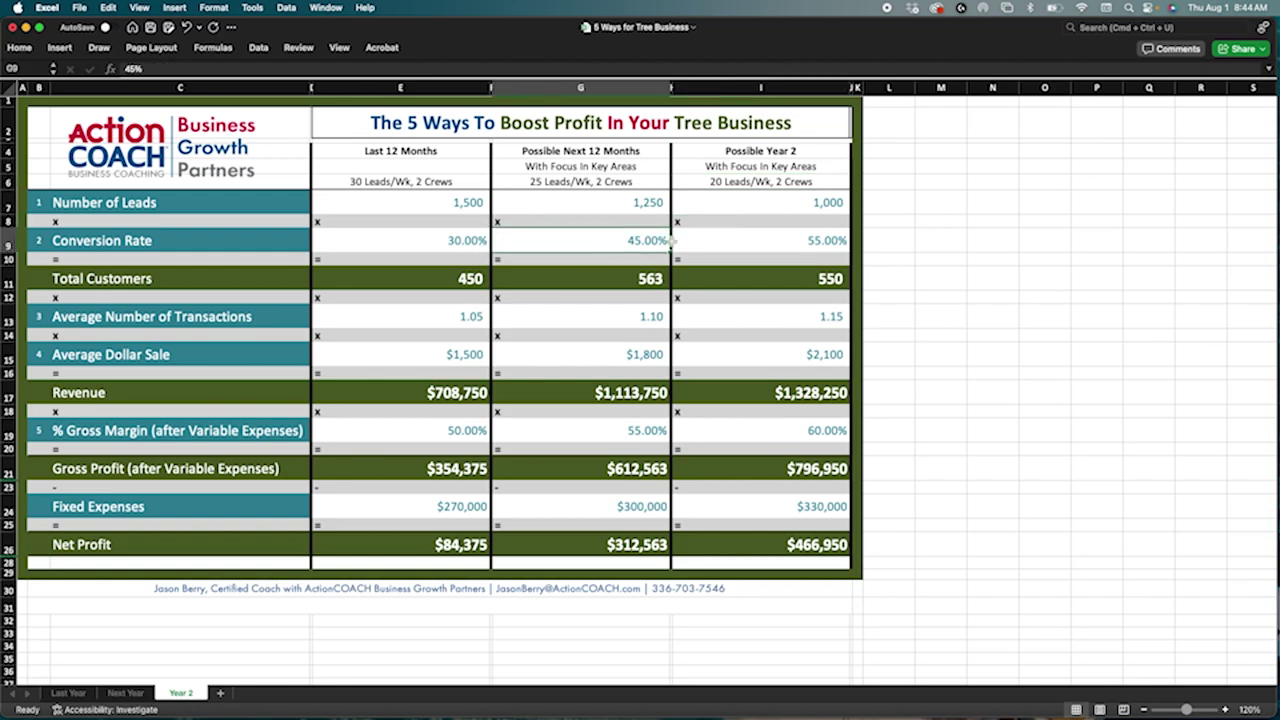
{"action": "left_click", "coordinate": [773, 241]}
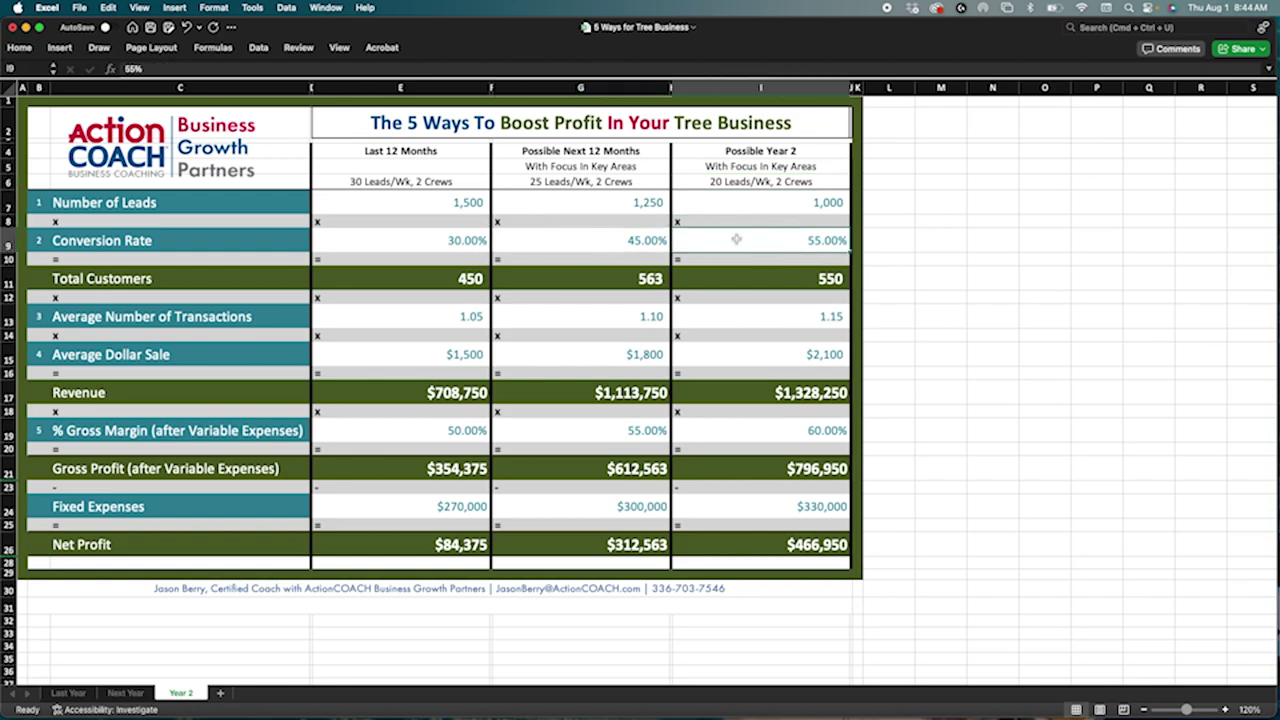
{"action": "left_click", "coordinate": [621, 242]}
{"action": "left_click", "coordinate": [742, 244]}
{"action": "left_click", "coordinate": [648, 240]}
{"action": "left_click", "coordinate": [771, 240]}
Fill the Conversion Rate and Average Dollar Sale labels, including their number cells, with dark orange.
{"action": "left_click", "coordinate": [44, 243]}
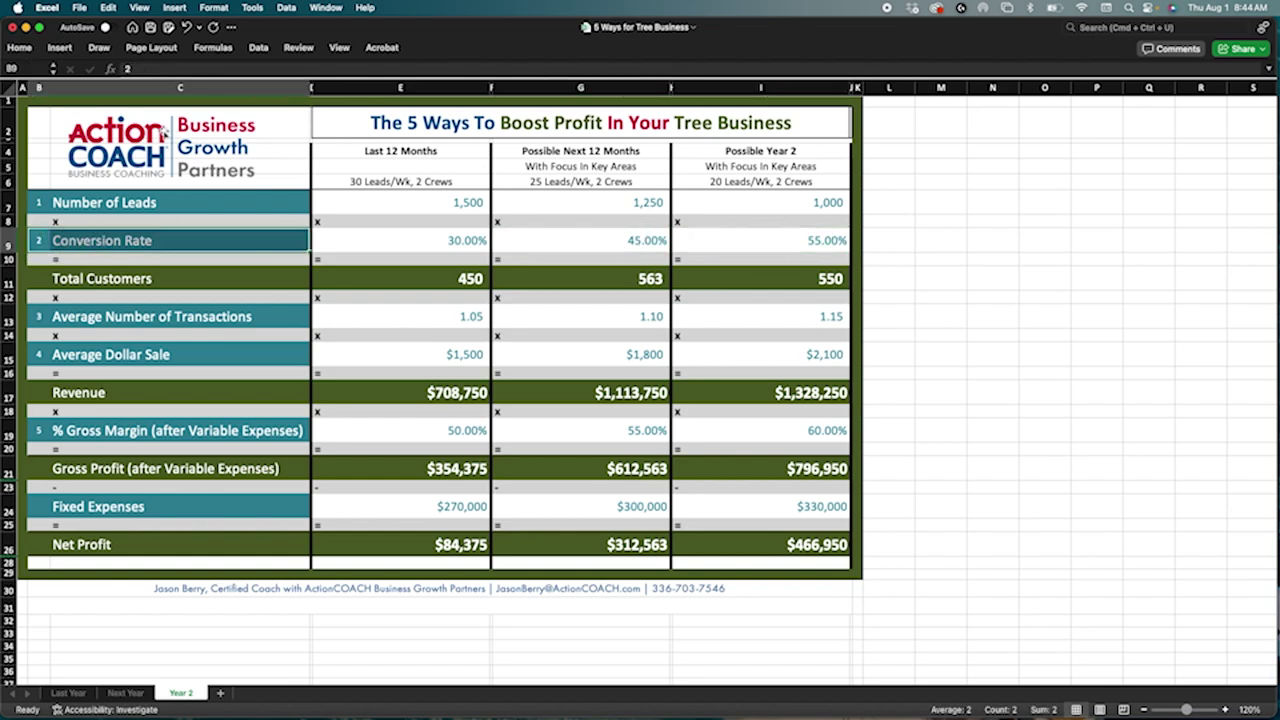
{"action": "left_click", "coordinate": [20, 47]}
{"action": "left_click", "coordinate": [211, 93]}
{"action": "left_click", "coordinate": [44, 402]}
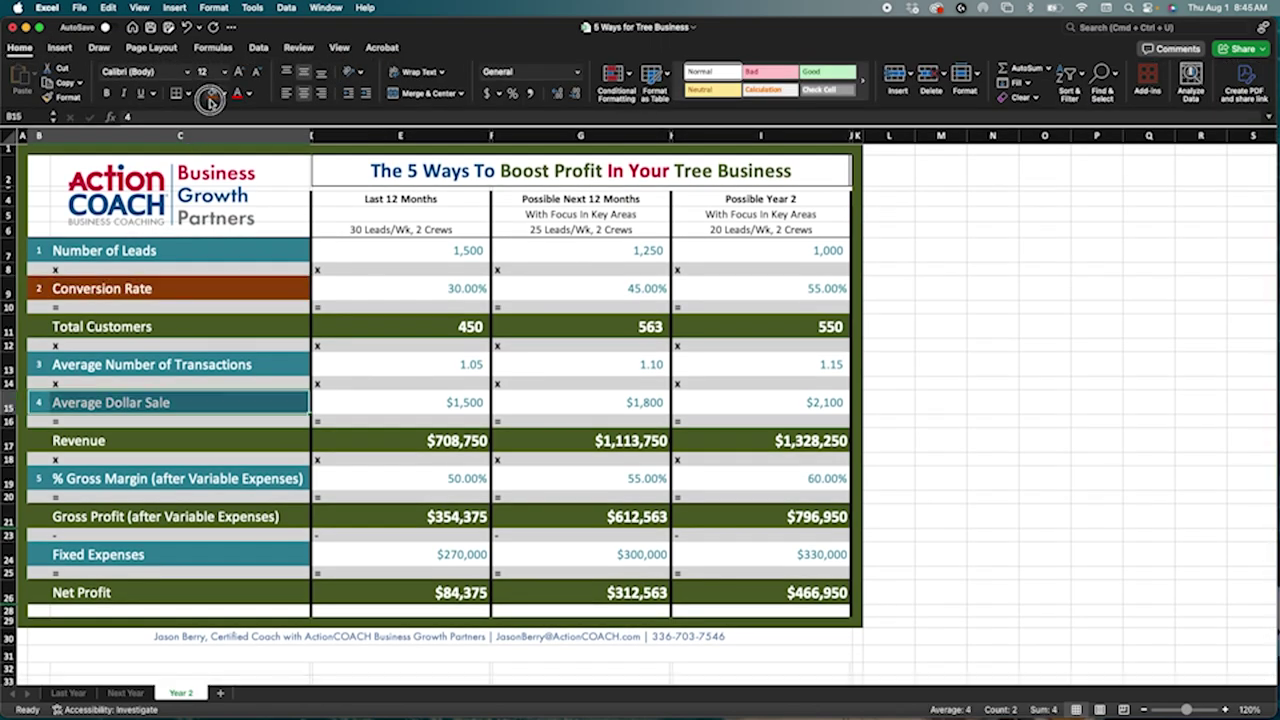
{"action": "left_click", "coordinate": [211, 93]}
{"action": "left_click", "coordinate": [150, 326]}
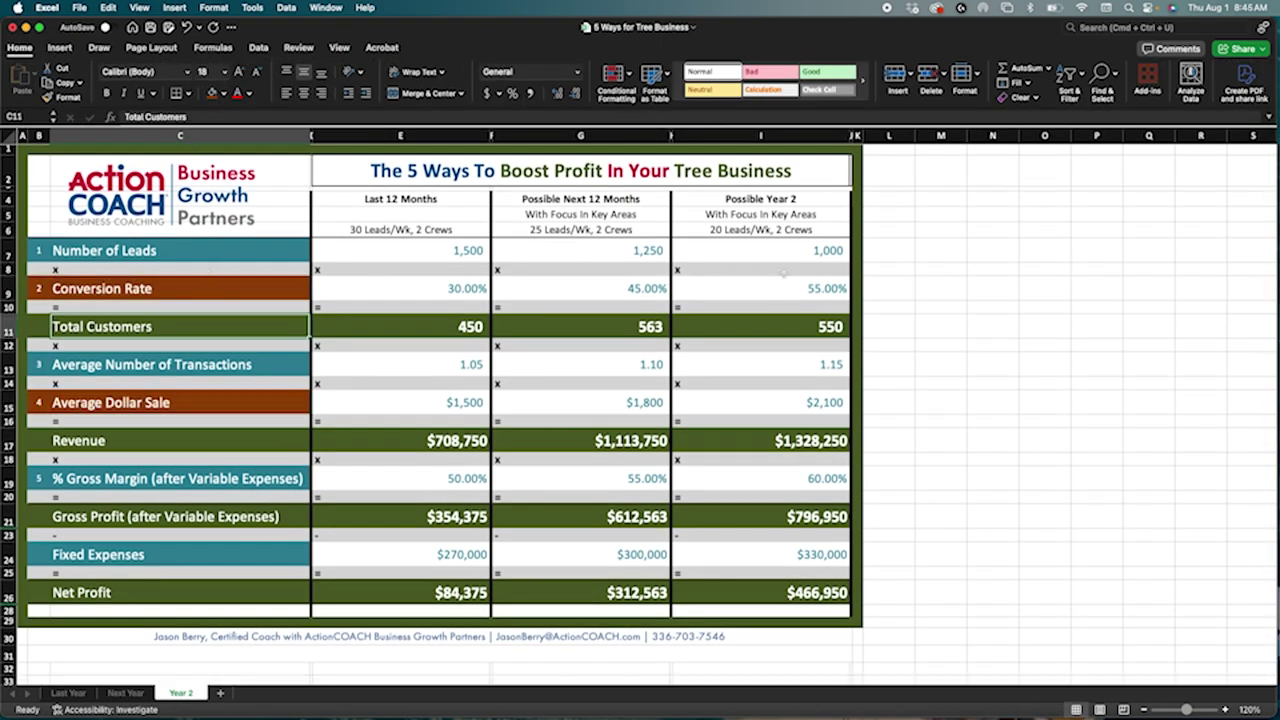
Trace Possible Year 2 from Number of Leads through Conversion Rate to Total Customers, and compare that total with Possible Next 12 Months.
{"action": "left_click", "coordinate": [782, 251]}
{"action": "left_click", "coordinate": [780, 287]}
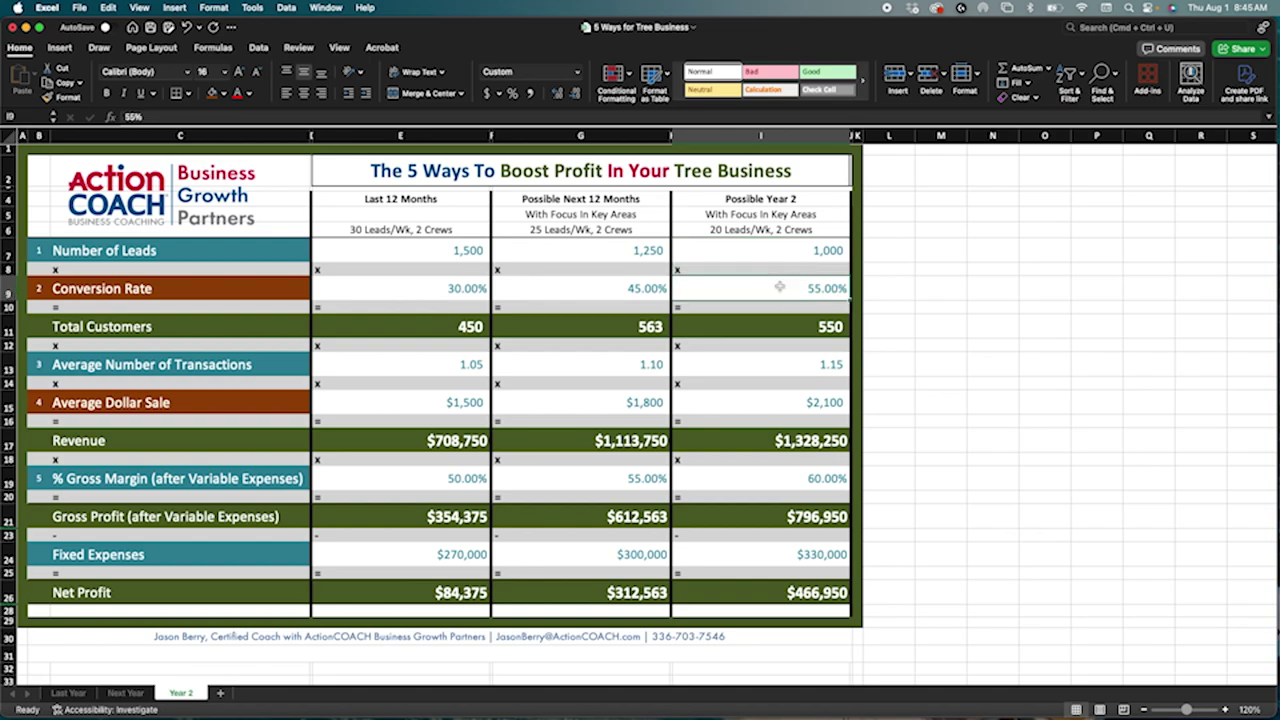
{"action": "left_click", "coordinate": [769, 328]}
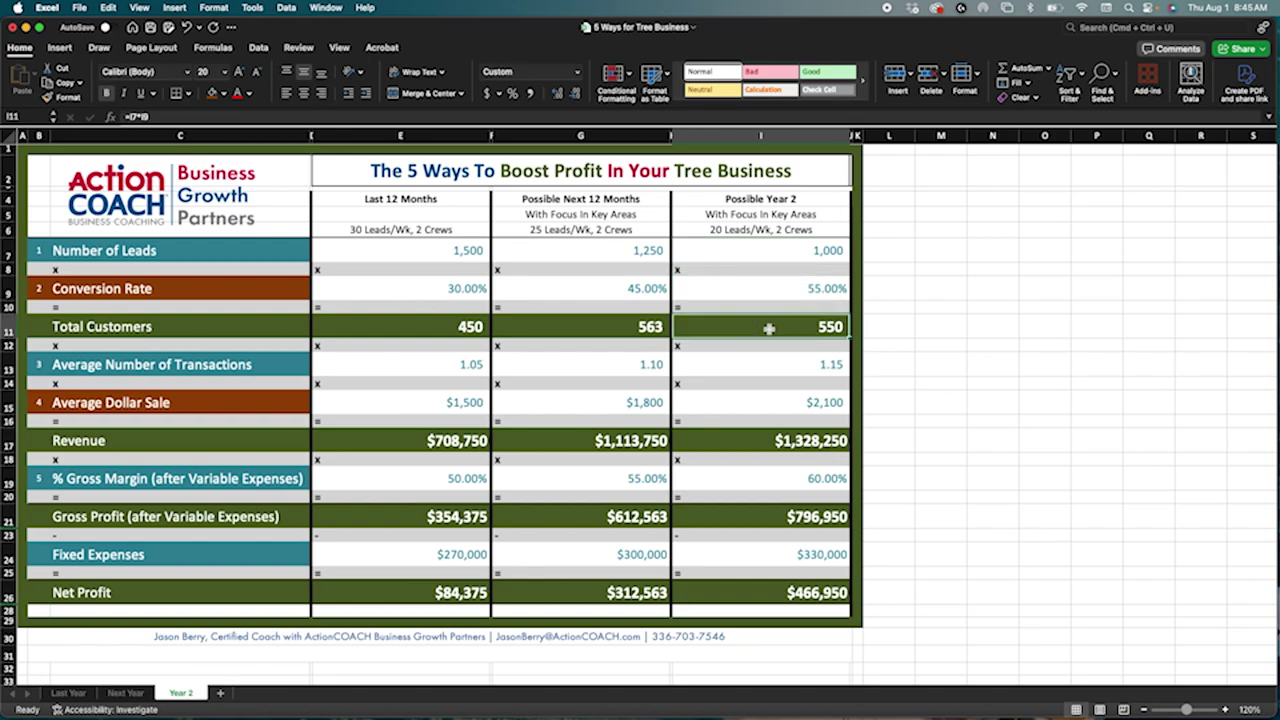
{"action": "left_click", "coordinate": [619, 327]}
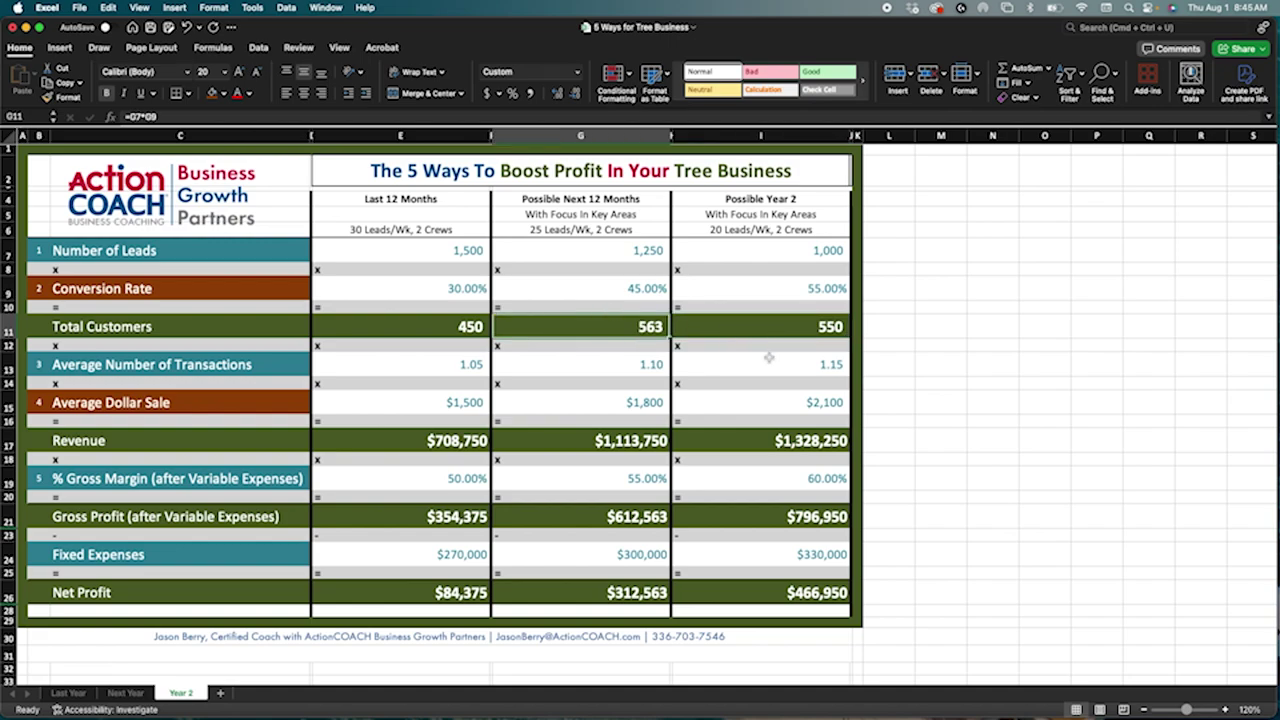
Compare the Average Number of Transactions cells across all three periods.
{"action": "left_click", "coordinate": [256, 370]}
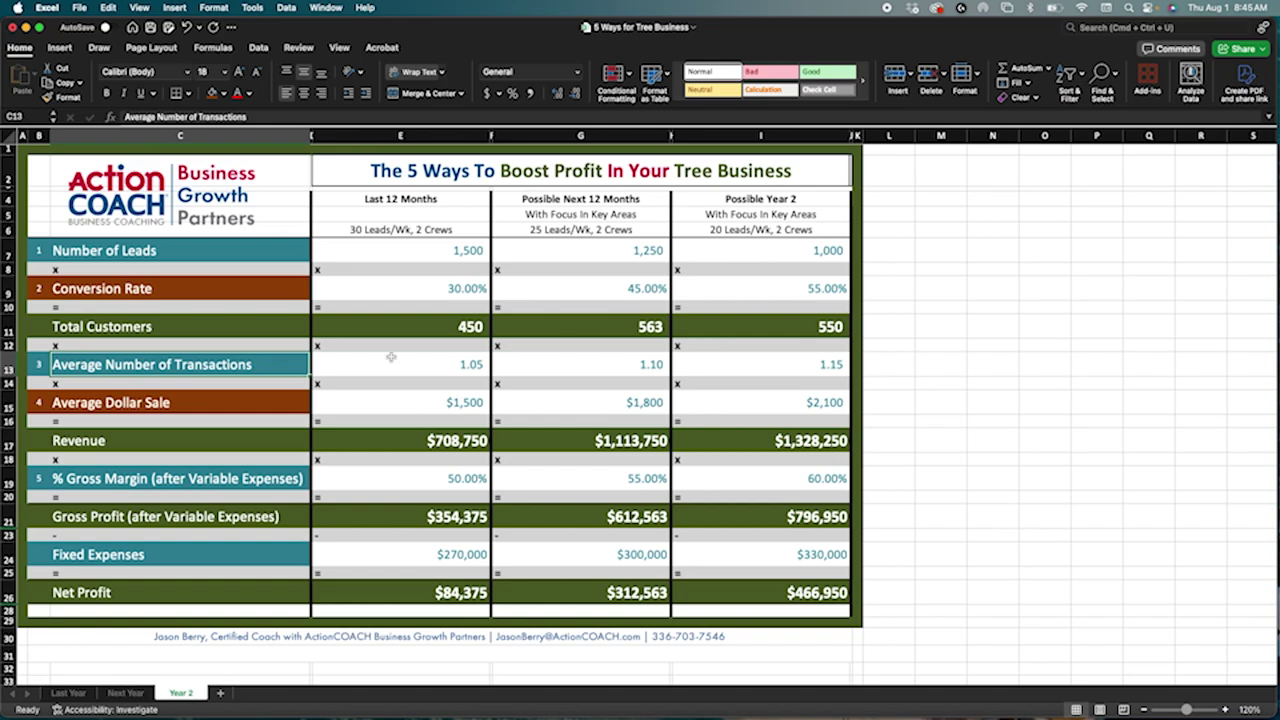
{"action": "left_click", "coordinate": [467, 364]}
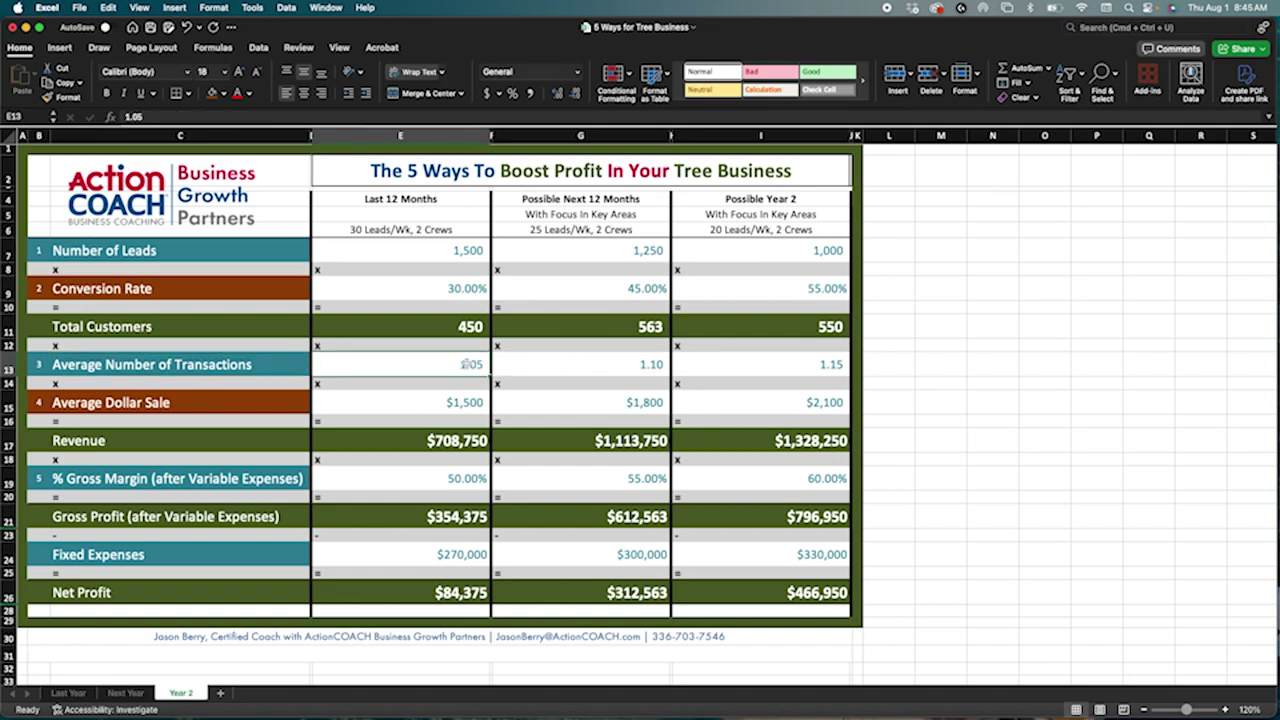
{"action": "left_click", "coordinate": [605, 362]}
{"action": "left_click", "coordinate": [765, 365]}
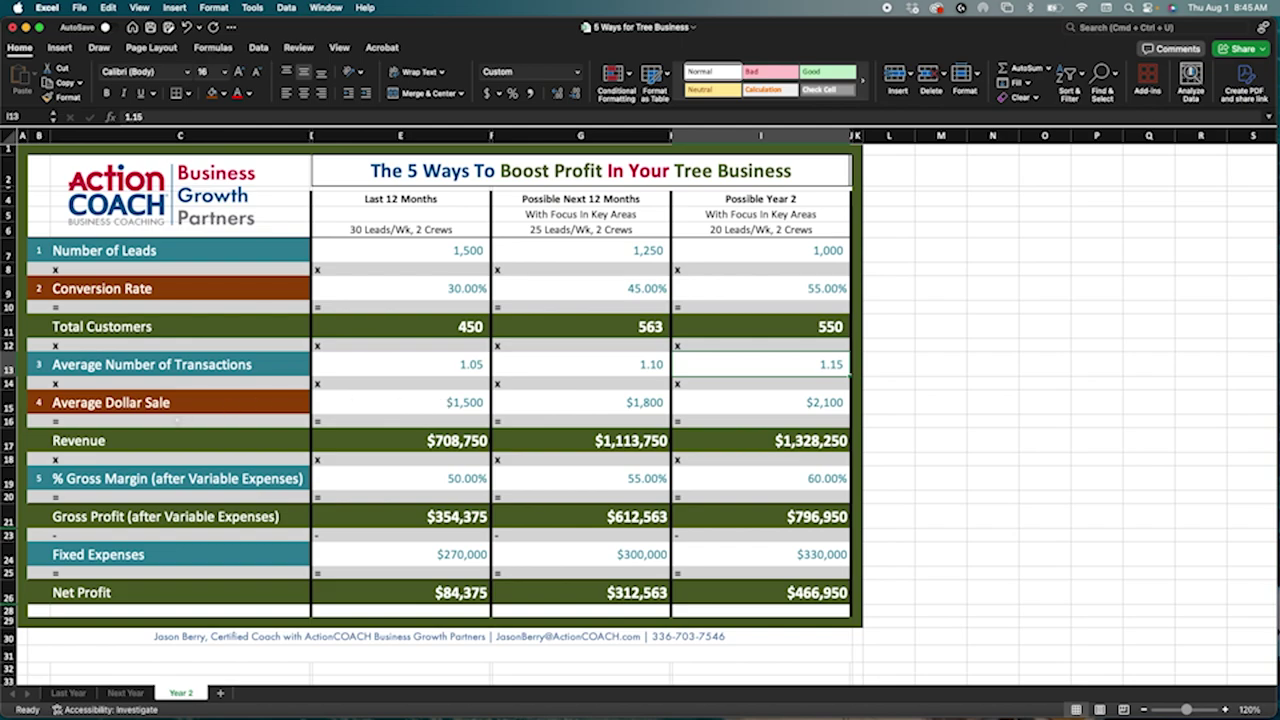
Compare Average Dollar Sale across all three periods, and Revenue between Possible Next 12 Months and Possible Year 2.
{"action": "left_click", "coordinate": [250, 404]}
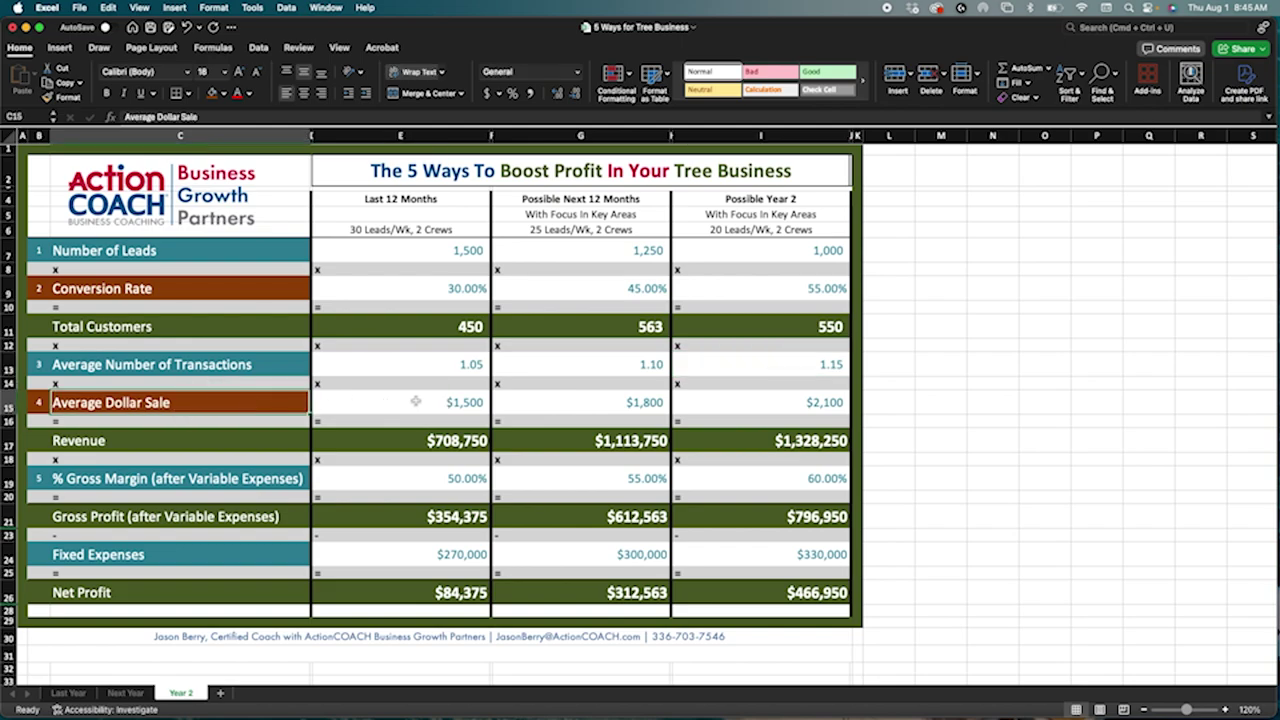
{"action": "left_click", "coordinate": [417, 401]}
{"action": "left_click", "coordinate": [584, 401]}
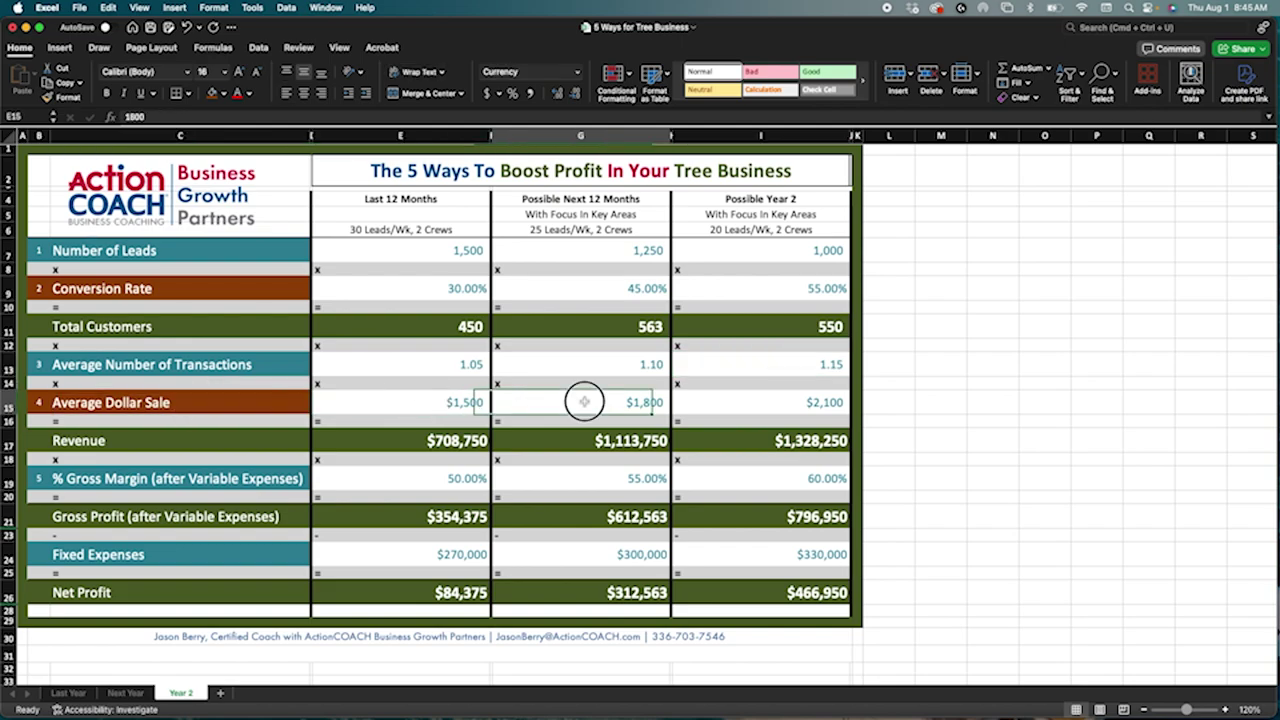
{"action": "left_click", "coordinate": [759, 402]}
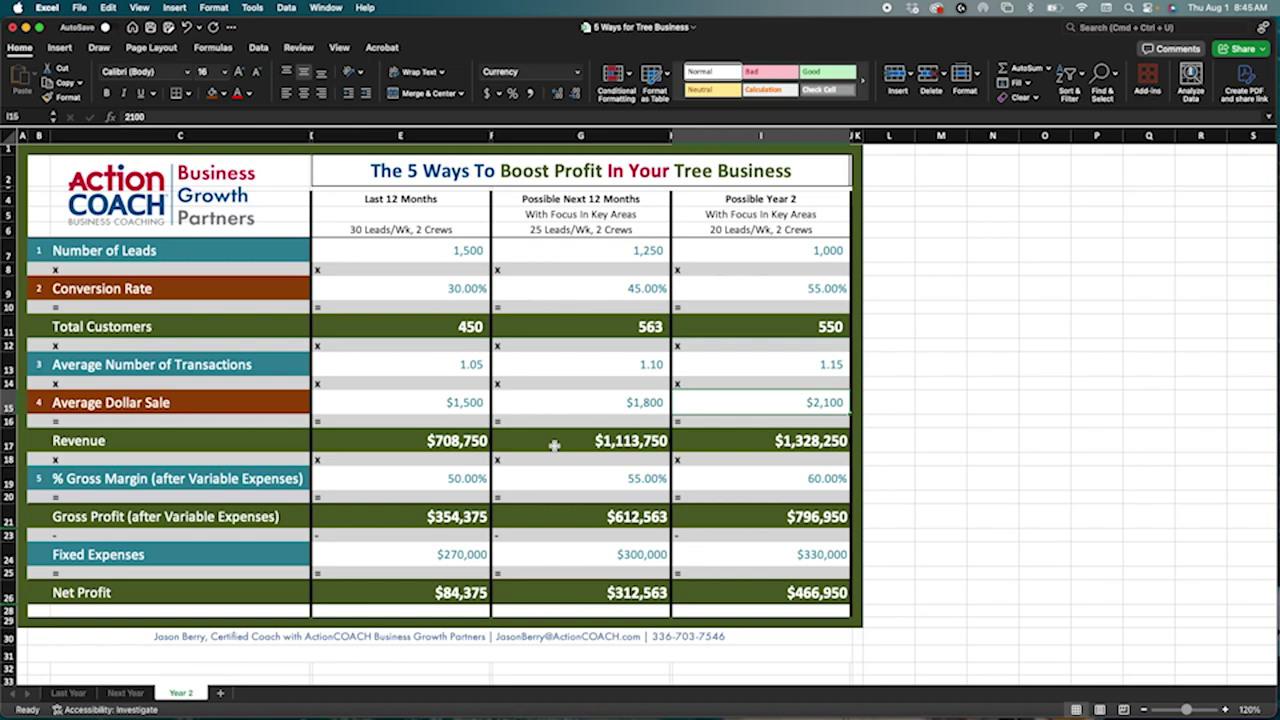
{"action": "left_click", "coordinate": [588, 440]}
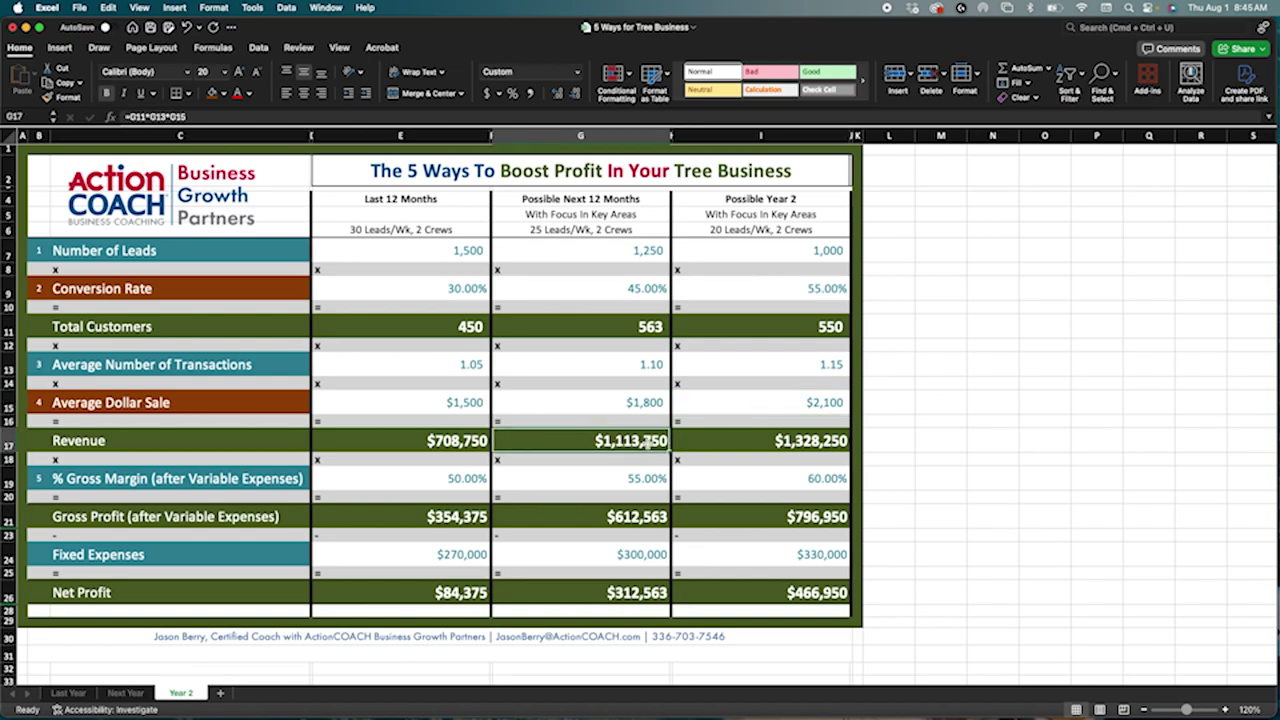
{"action": "left_click", "coordinate": [761, 440]}
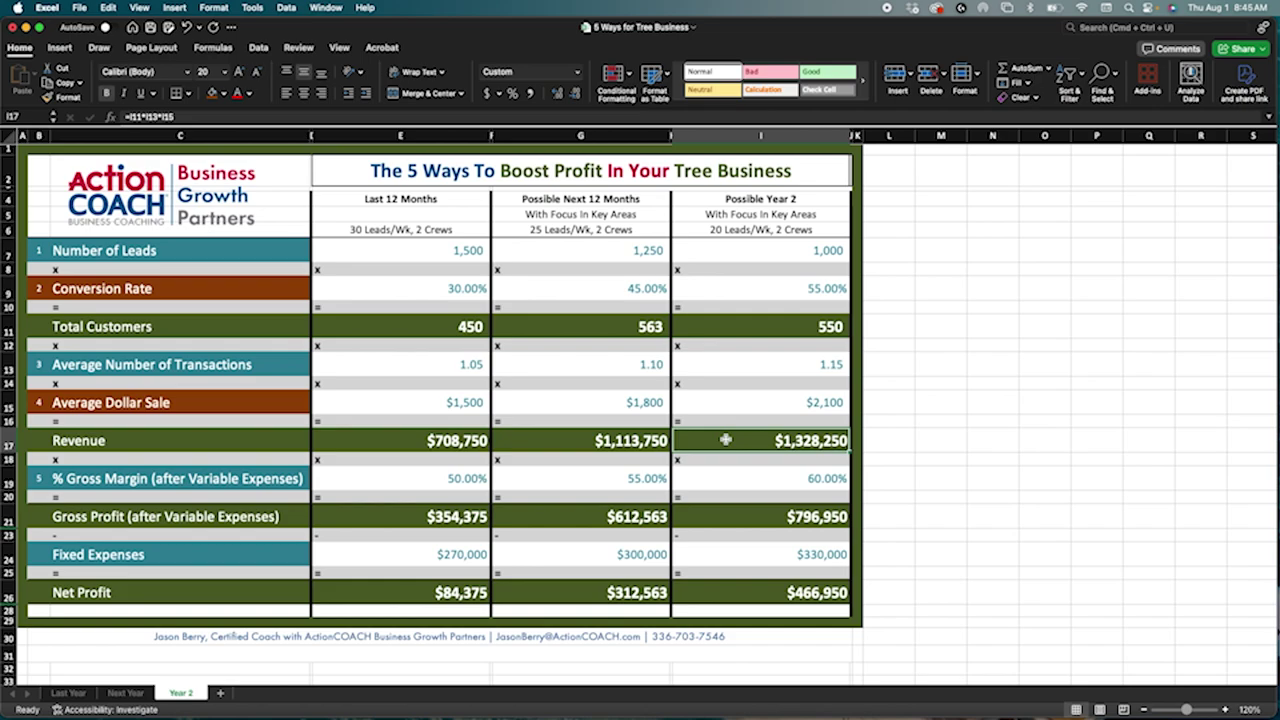
Relate the Average Dollar Sale and % Gross Margin cells of Possible Next 12 Months to those of Possible Year 2.
{"action": "left_click", "coordinate": [579, 486]}
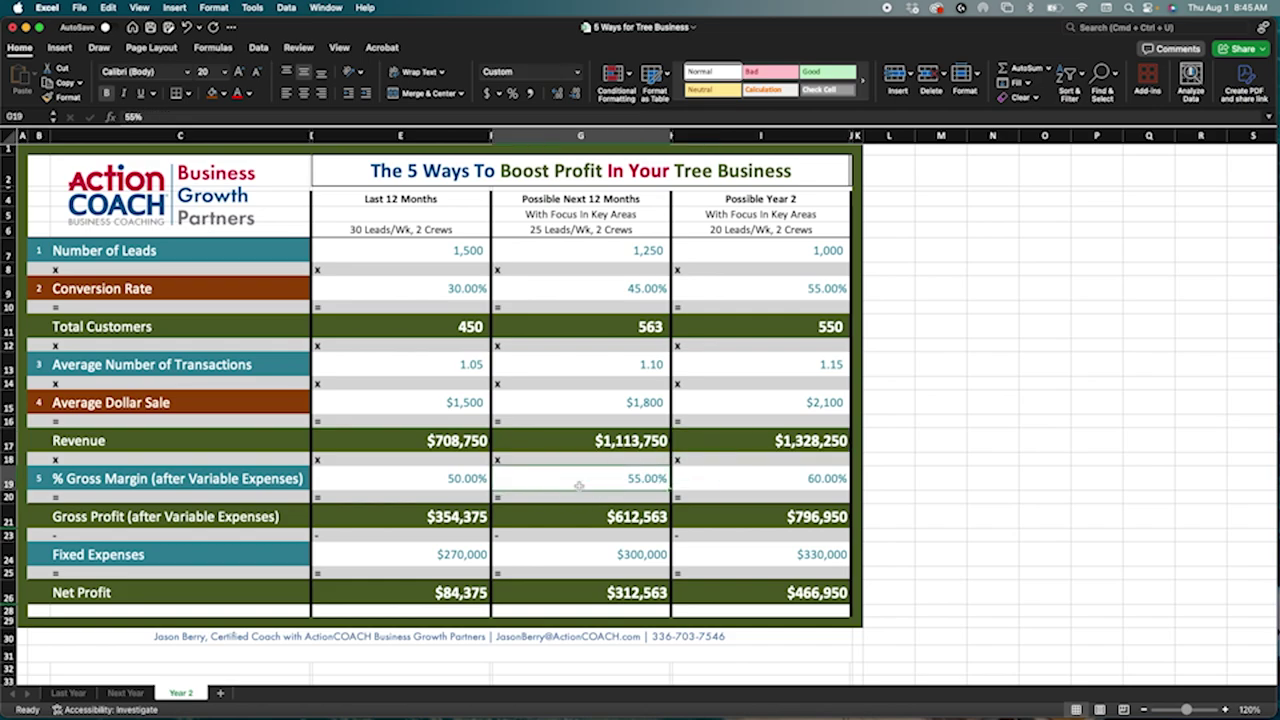
{"action": "double_click", "coordinate": [642, 402]}
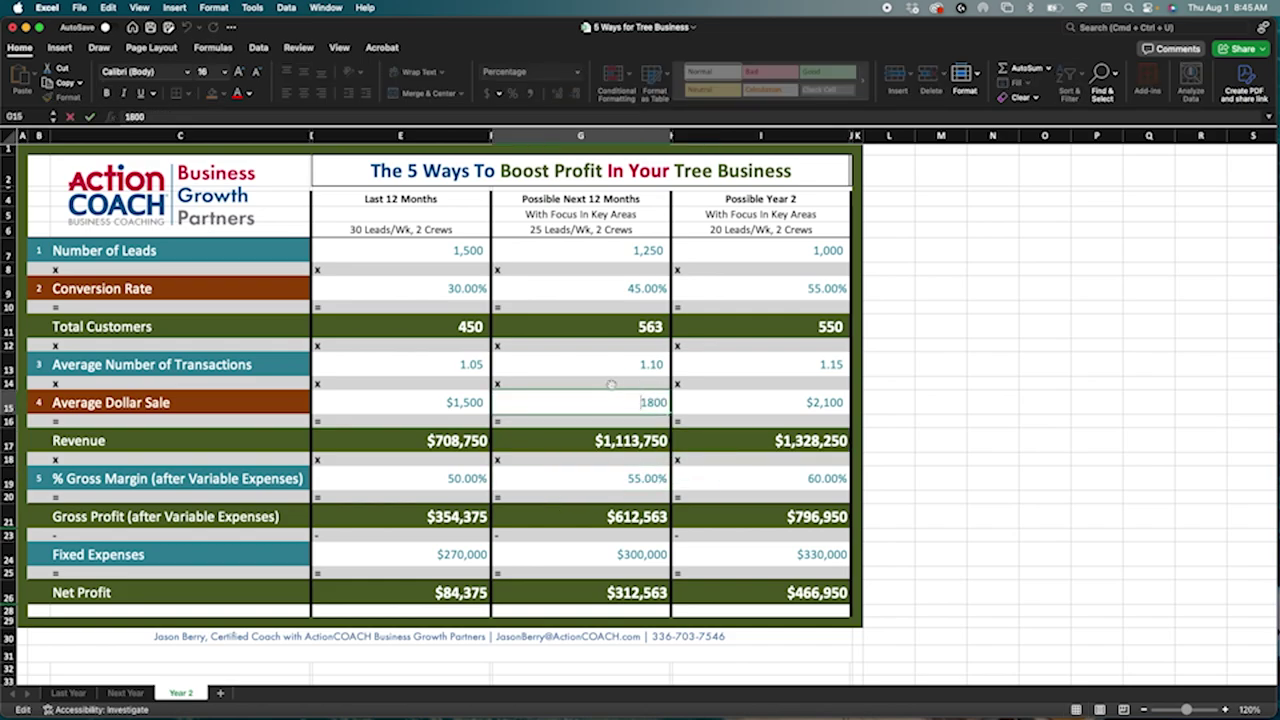
{"action": "left_click", "coordinate": [611, 384]}
{"action": "left_click_drag", "start_coordinate": [617, 400], "coordinate": [711, 400]}
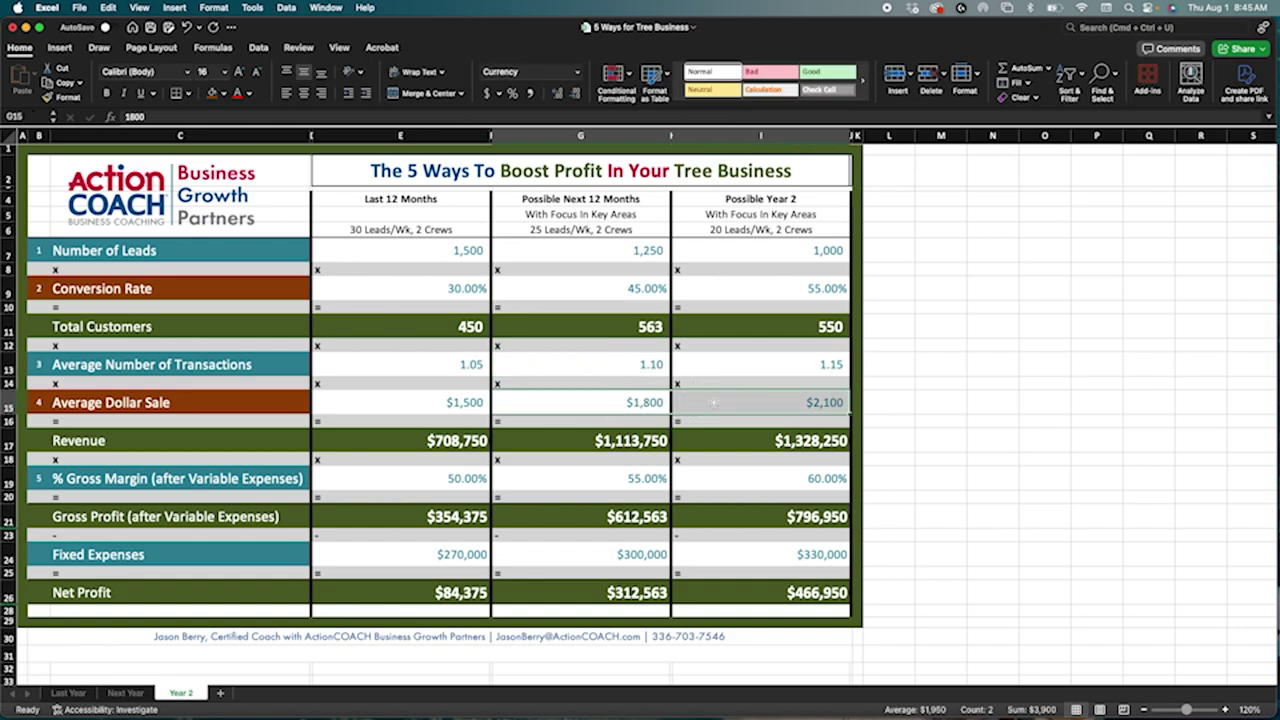
{"action": "left_click_drag", "start_coordinate": [647, 477], "coordinate": [718, 477]}
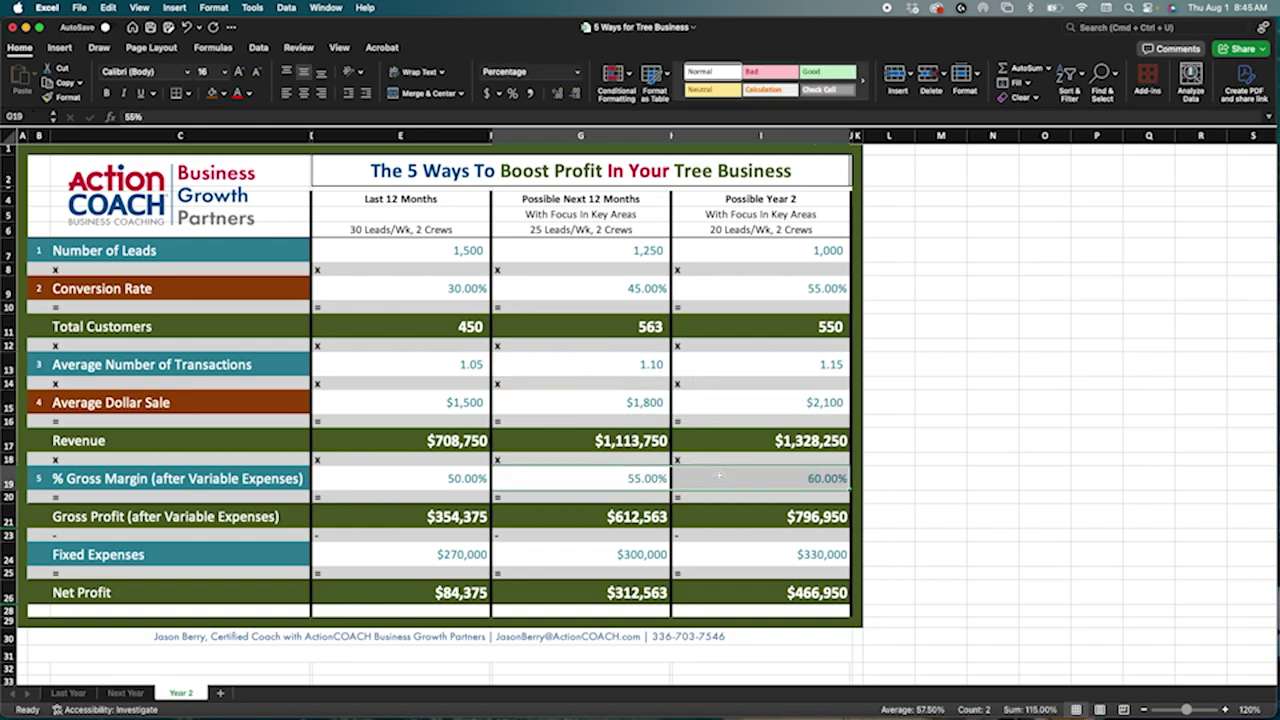
{"action": "left_click", "coordinate": [614, 480]}
{"action": "left_click", "coordinate": [757, 480]}
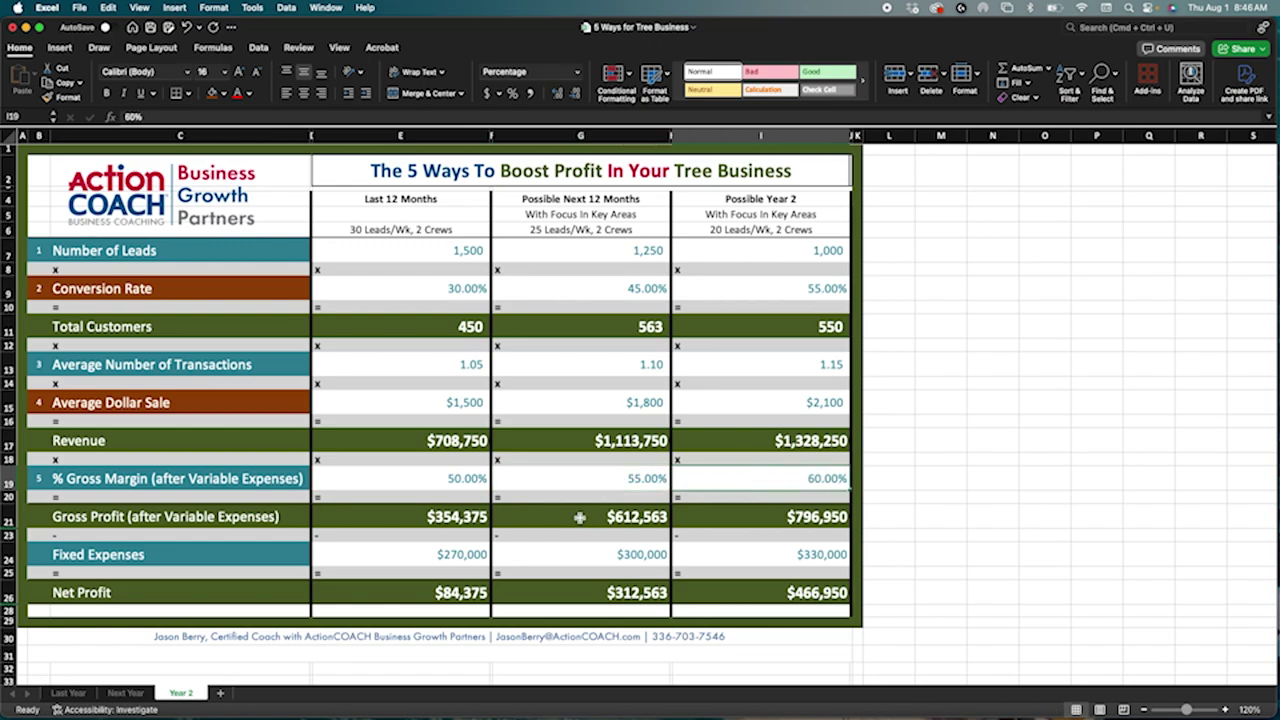
Compare Gross Profit across all three periods, and highlight the Possible Year 2 column from its heading down to Gross Profit.
{"action": "left_click", "coordinate": [391, 515]}
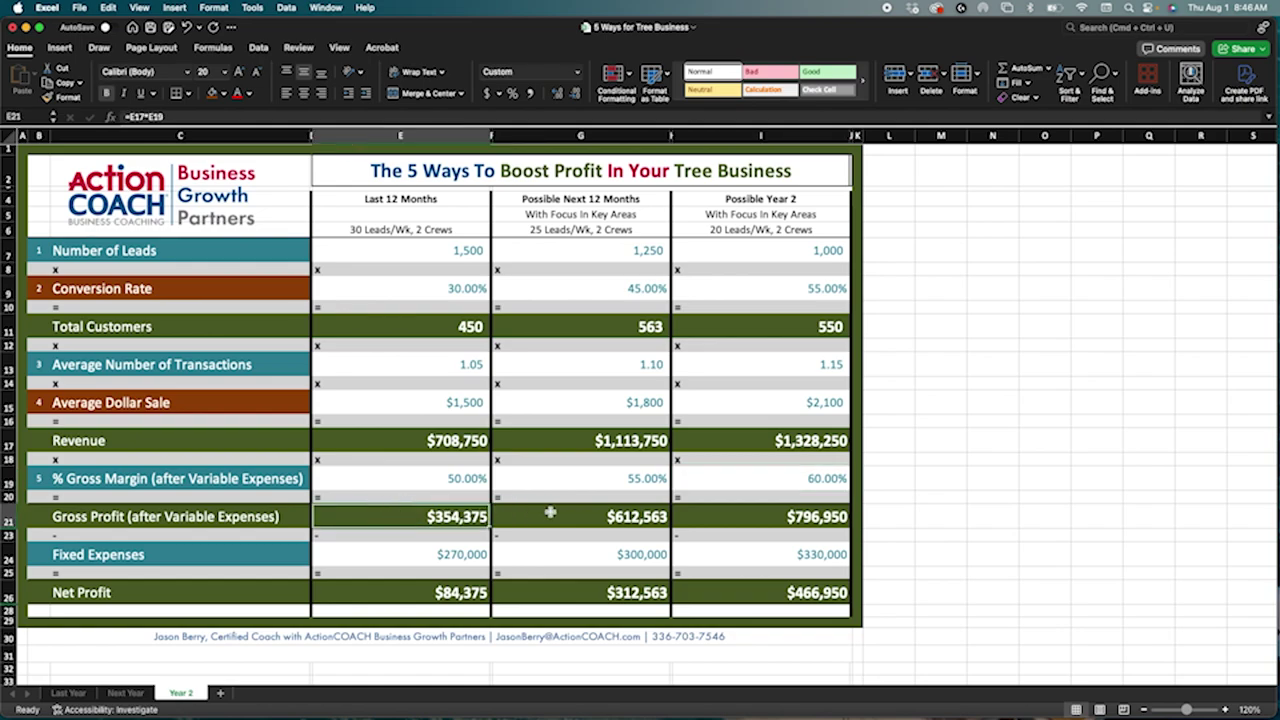
{"action": "left_click", "coordinate": [581, 515]}
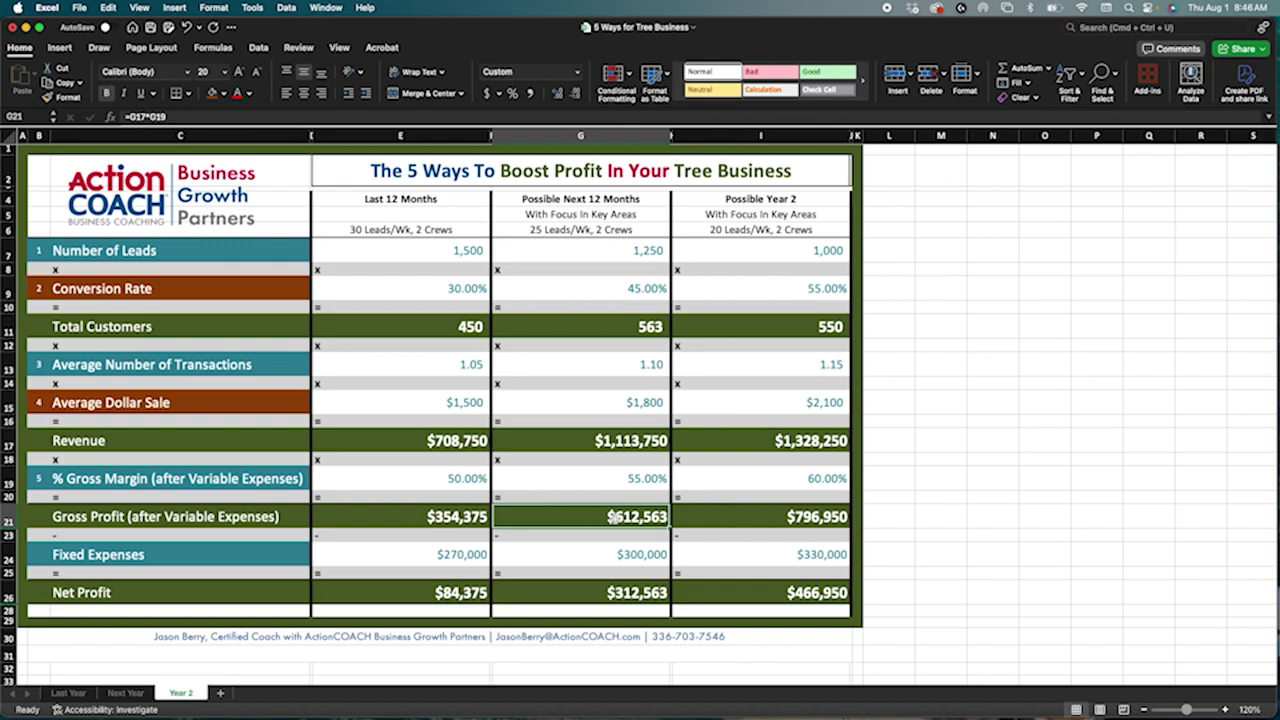
{"action": "left_click", "coordinate": [740, 516]}
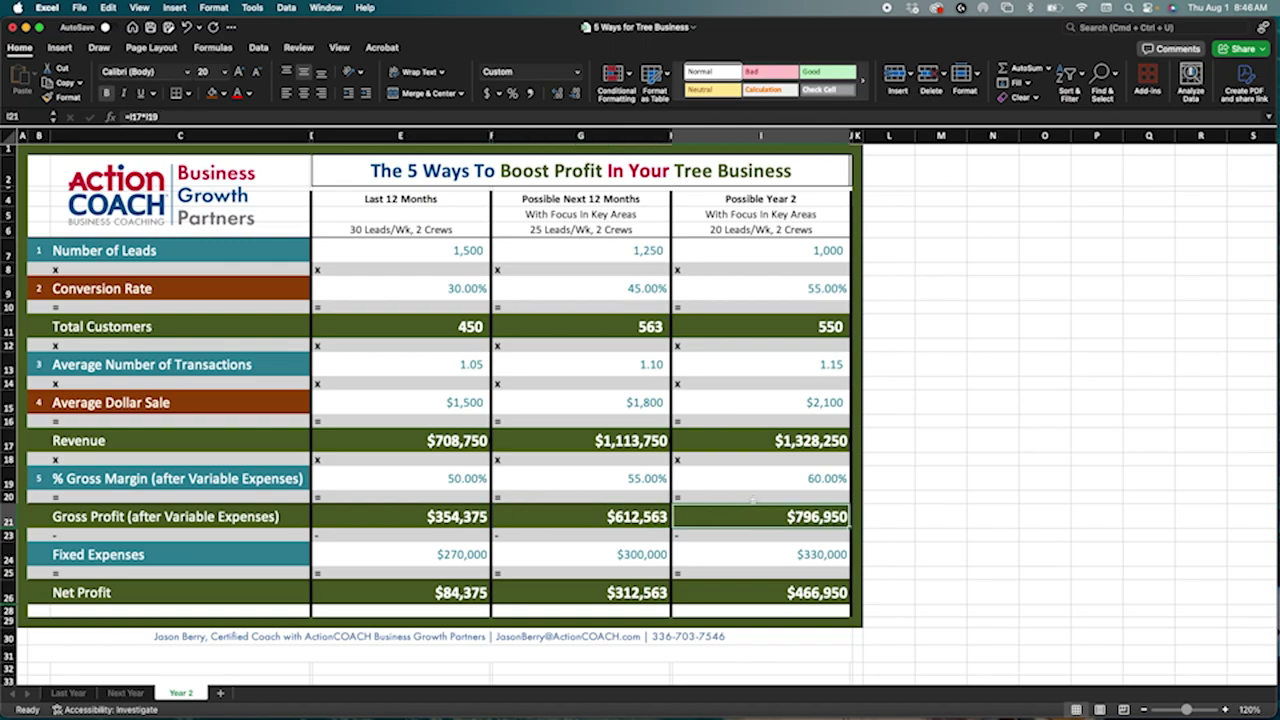
{"action": "left_click_drag", "start_coordinate": [758, 198], "coordinate": [766, 511]}
{"action": "left_click", "coordinate": [723, 518]}
Compare the Fixed Expenses cells across all three periods.
{"action": "left_click", "coordinate": [443, 557]}
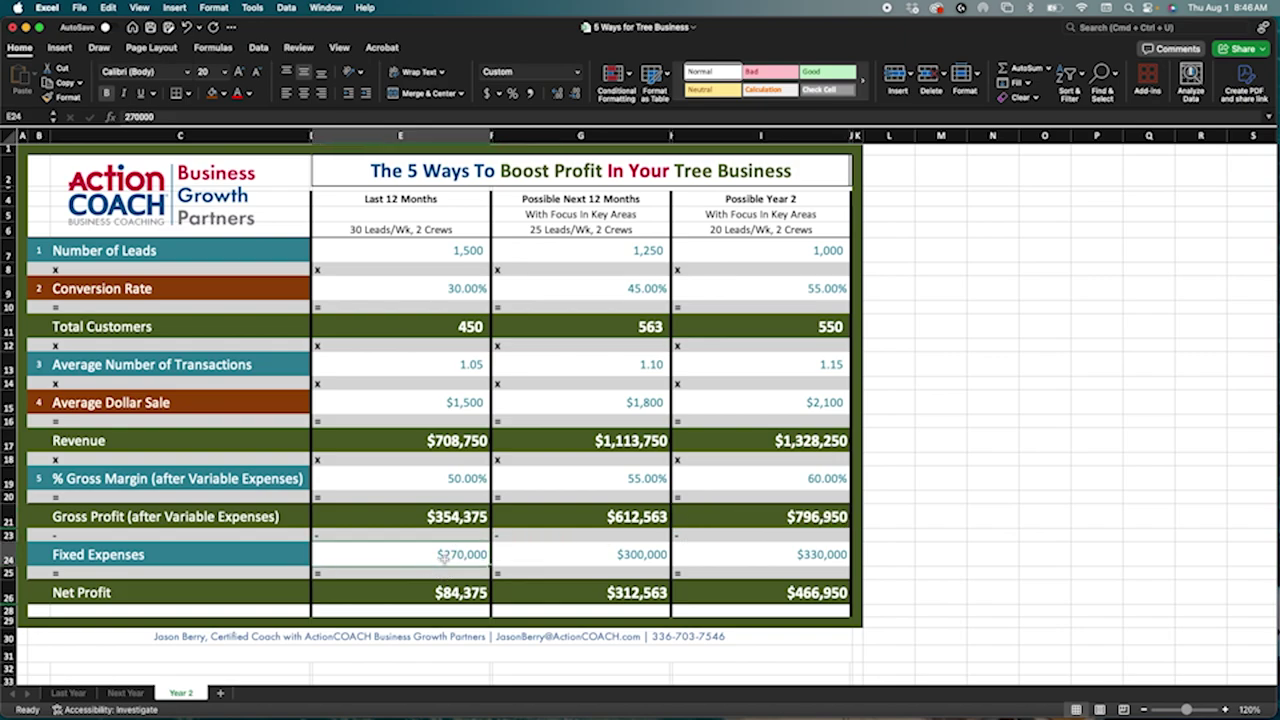
{"action": "left_click", "coordinate": [598, 559]}
{"action": "left_click", "coordinate": [733, 555]}
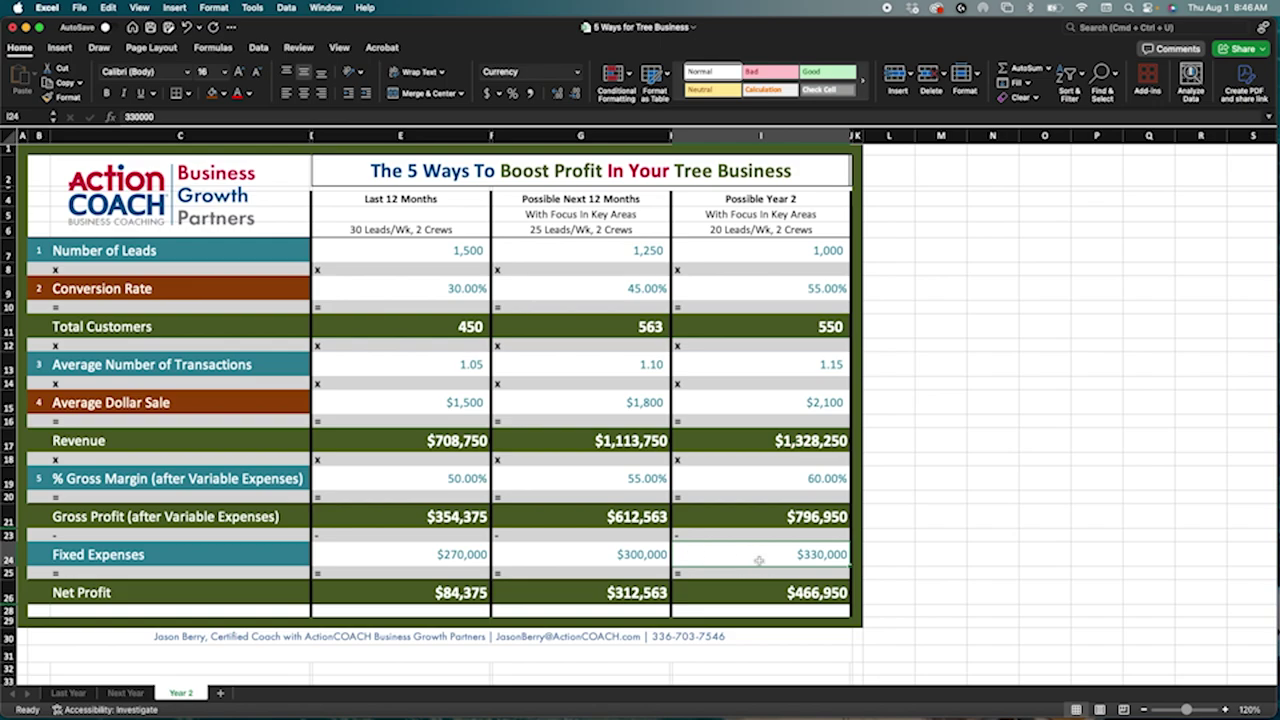
Compare Net Profit across all three periods, highlighting the Last 12 Months and Possible Next 12 Months cells together before Possible Year 2.
{"action": "left_click", "coordinate": [393, 592]}
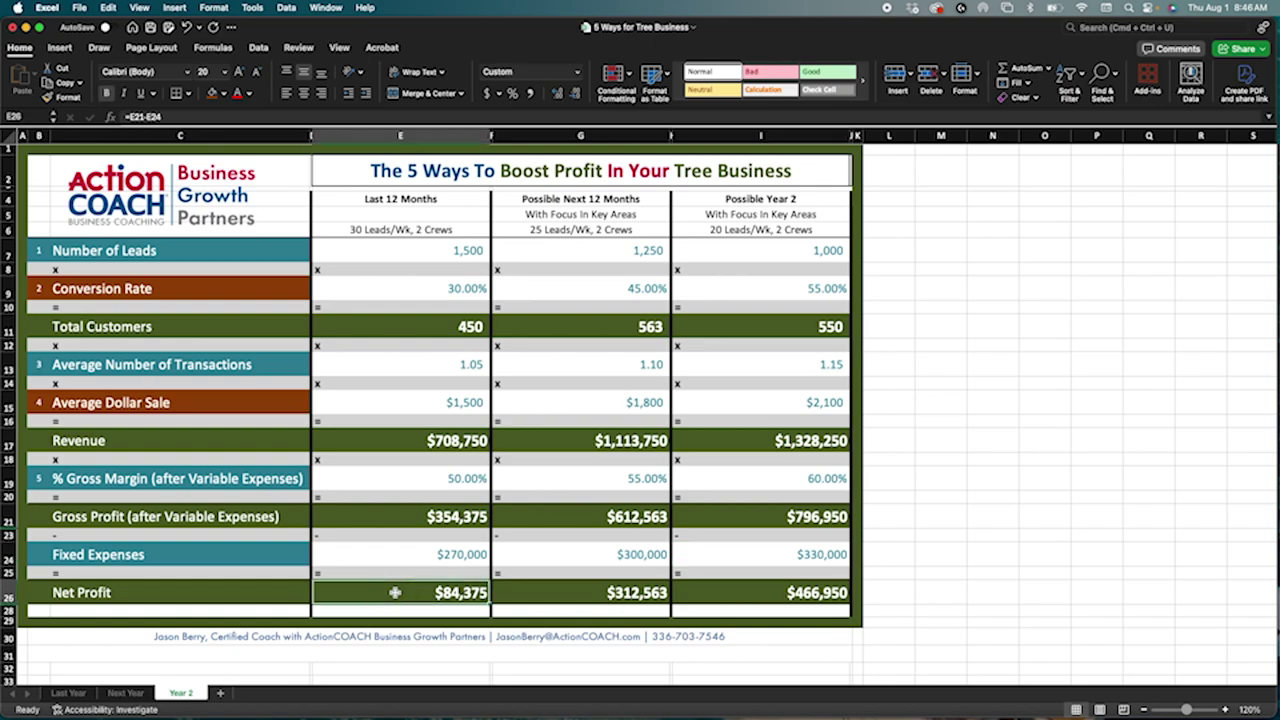
{"action": "left_click", "coordinate": [572, 594]}
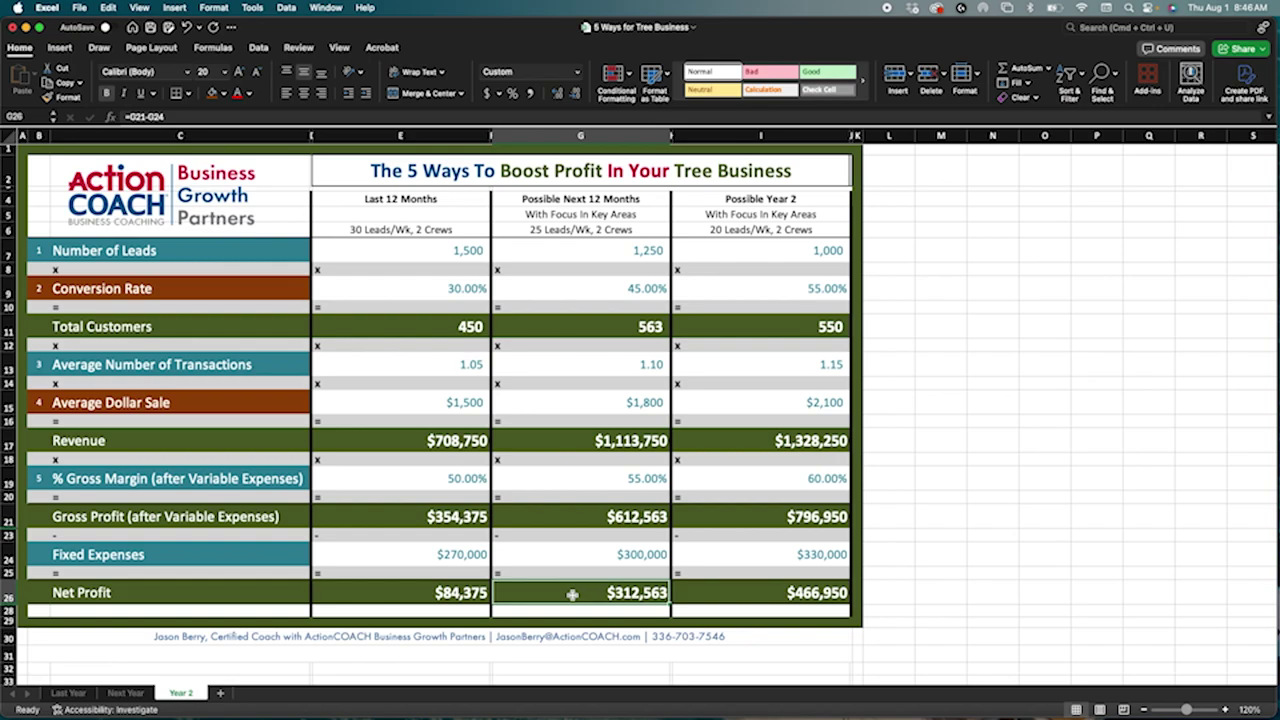
{"action": "left_click", "coordinate": [734, 595]}
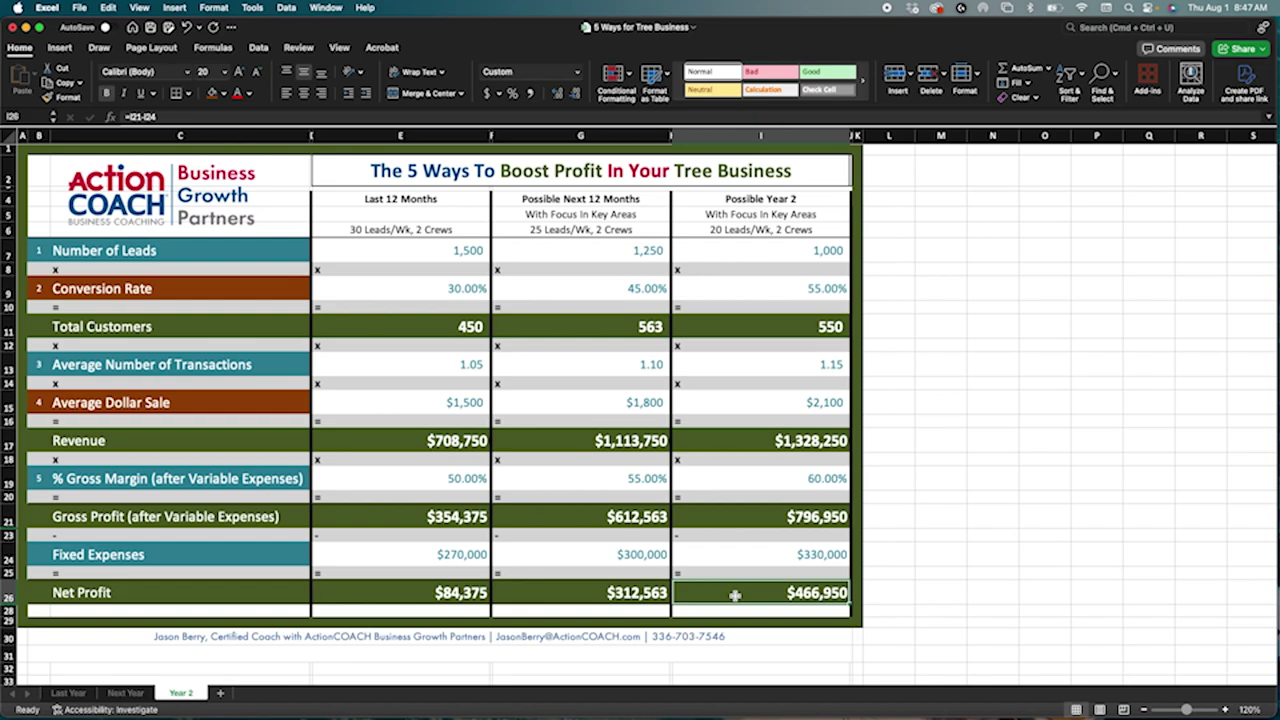
{"action": "left_click_drag", "start_coordinate": [385, 591], "coordinate": [588, 597]}
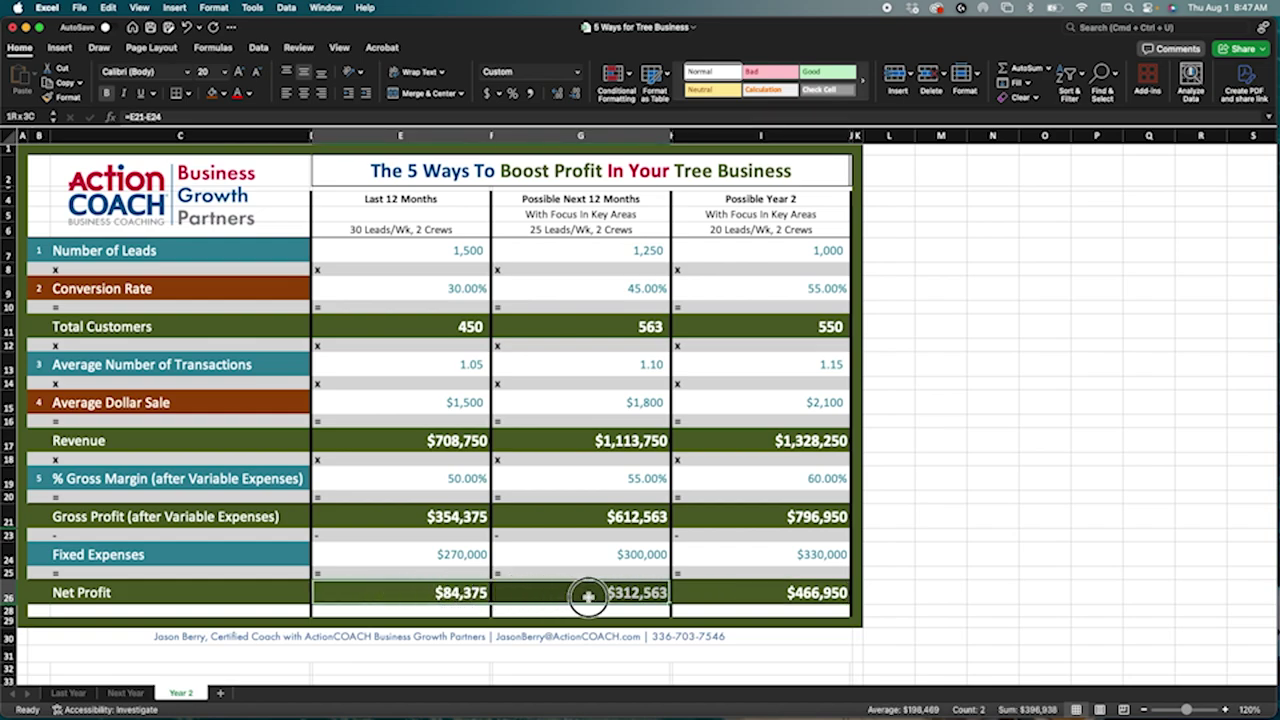
{"action": "left_click", "coordinate": [711, 591]}
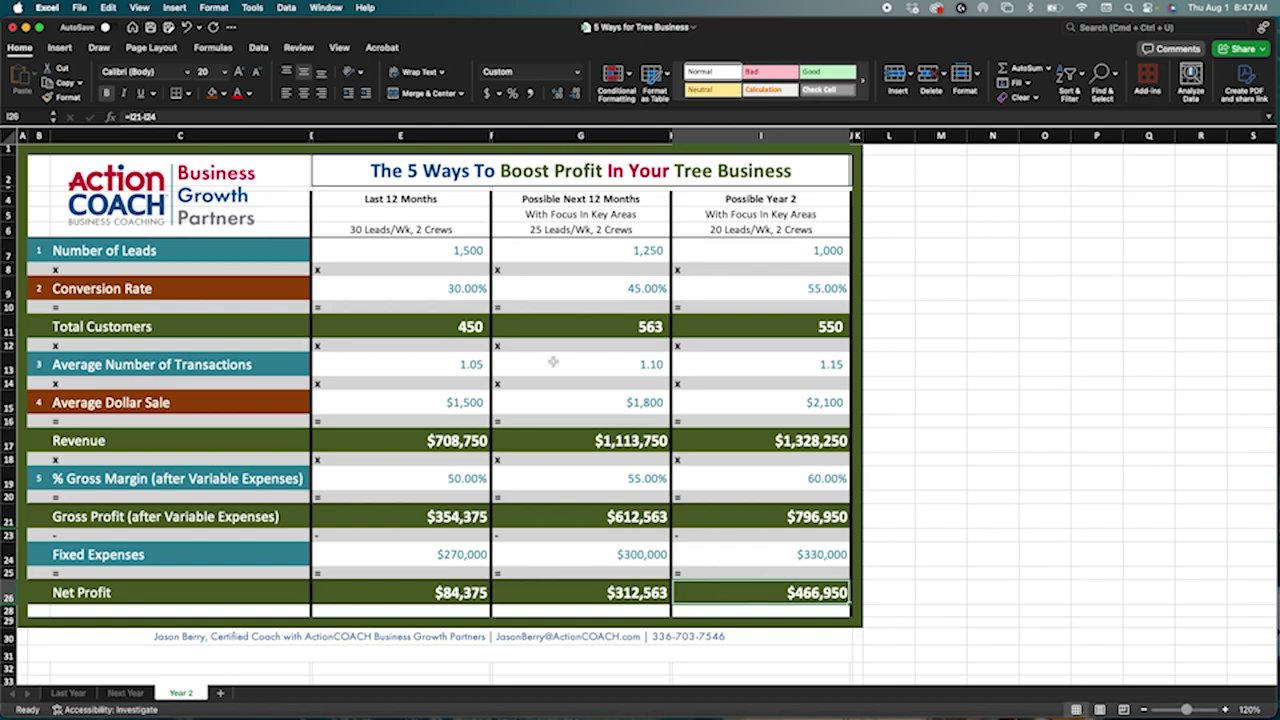
Highlight the Total Customers cells of all three periods and collapse the ribbon.
{"action": "left_click", "coordinate": [419, 326]}
{"action": "left_click_drag", "start_coordinate": [419, 326], "coordinate": [741, 328]}
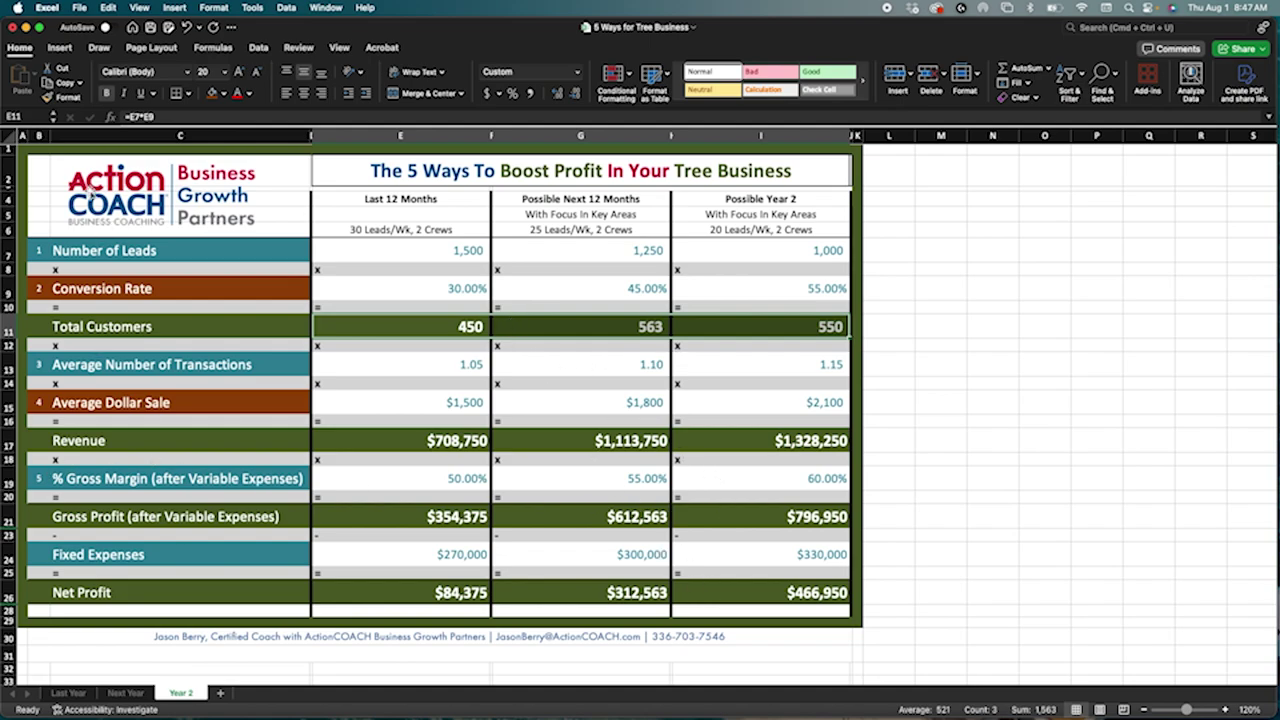
{"action": "left_click", "coordinate": [19, 48]}
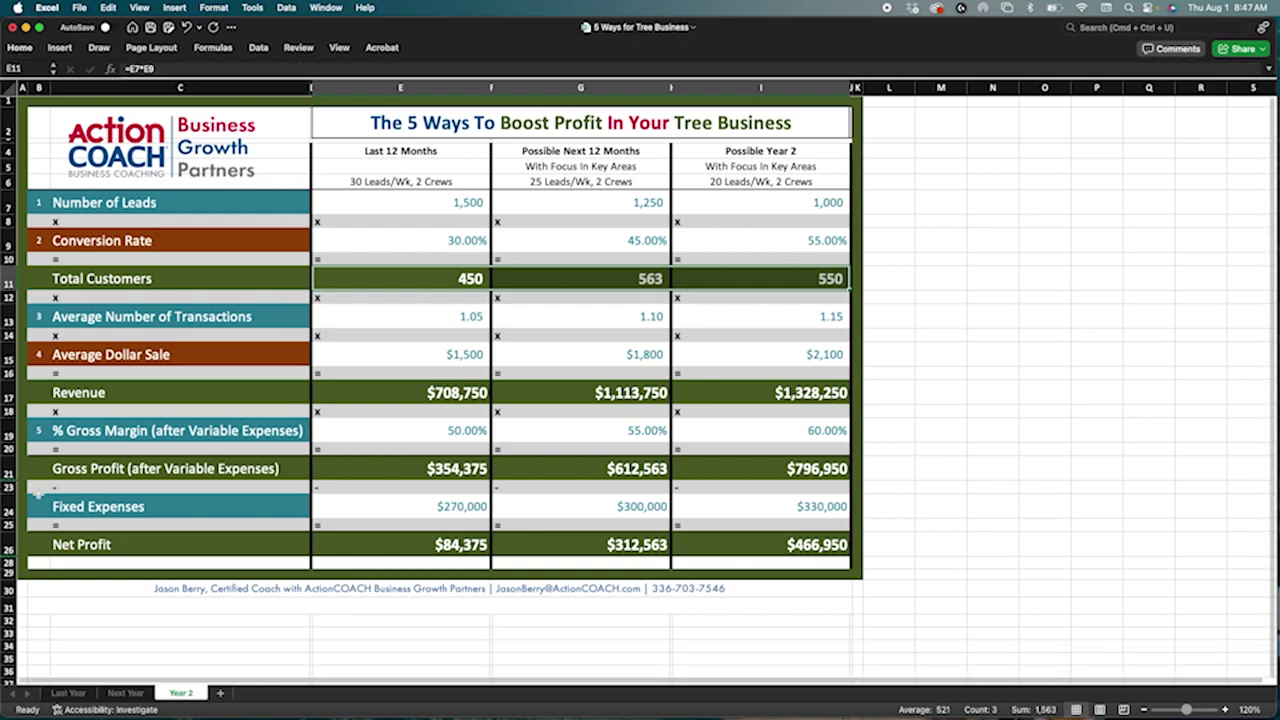
Unhide the Gross Profit Increase, Year Over Year row between Gross Profit and Fixed Expenses.
{"action": "left_click_drag", "start_coordinate": [10, 468], "coordinate": [10, 487]}
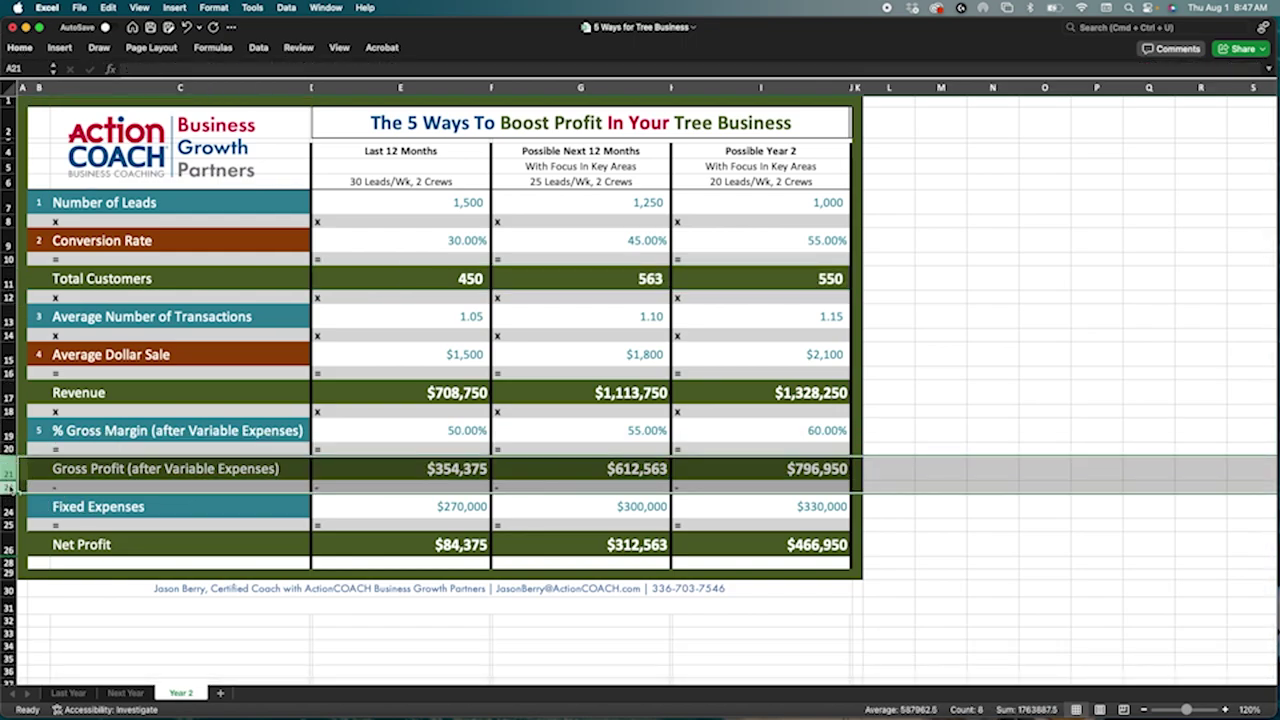
{"action": "right_click", "coordinate": [10, 487]}
{"action": "left_click", "coordinate": [60, 595]}
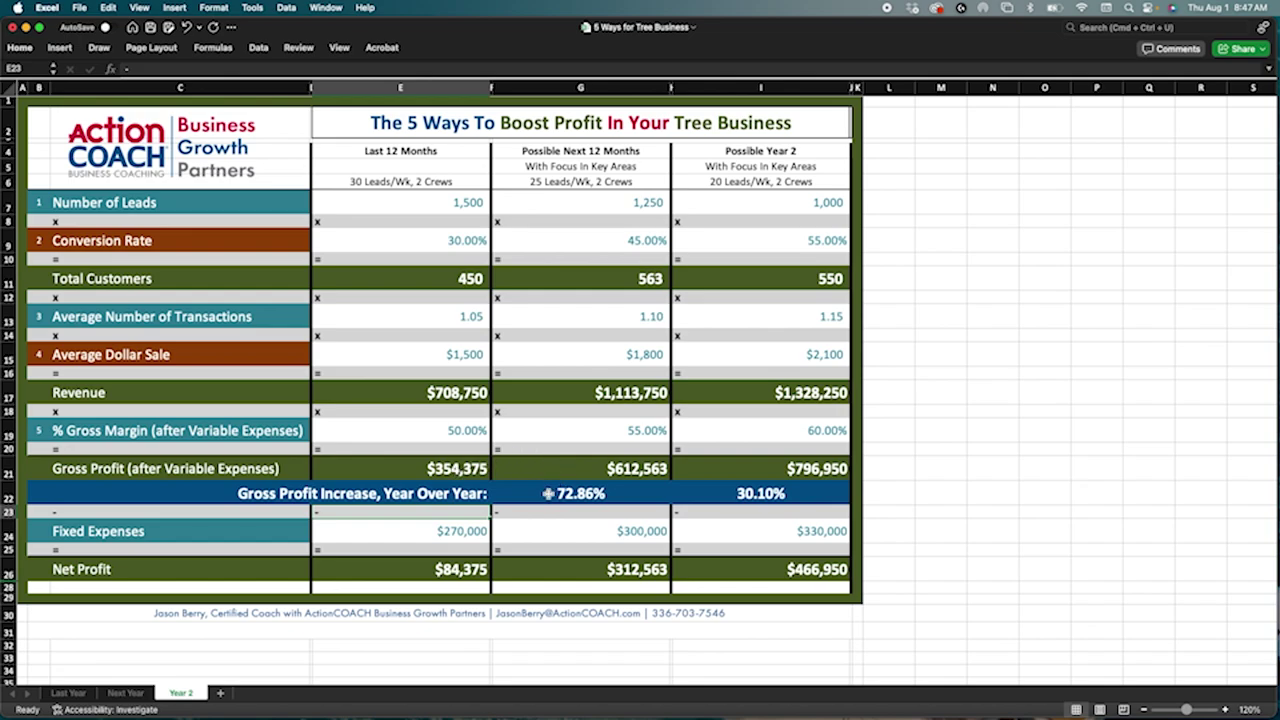
Examine the Possible Next 12 Months year-over-year Gross Profit increase, and compare Gross Profit for that period and Possible Year 2.
{"action": "left_click", "coordinate": [548, 493]}
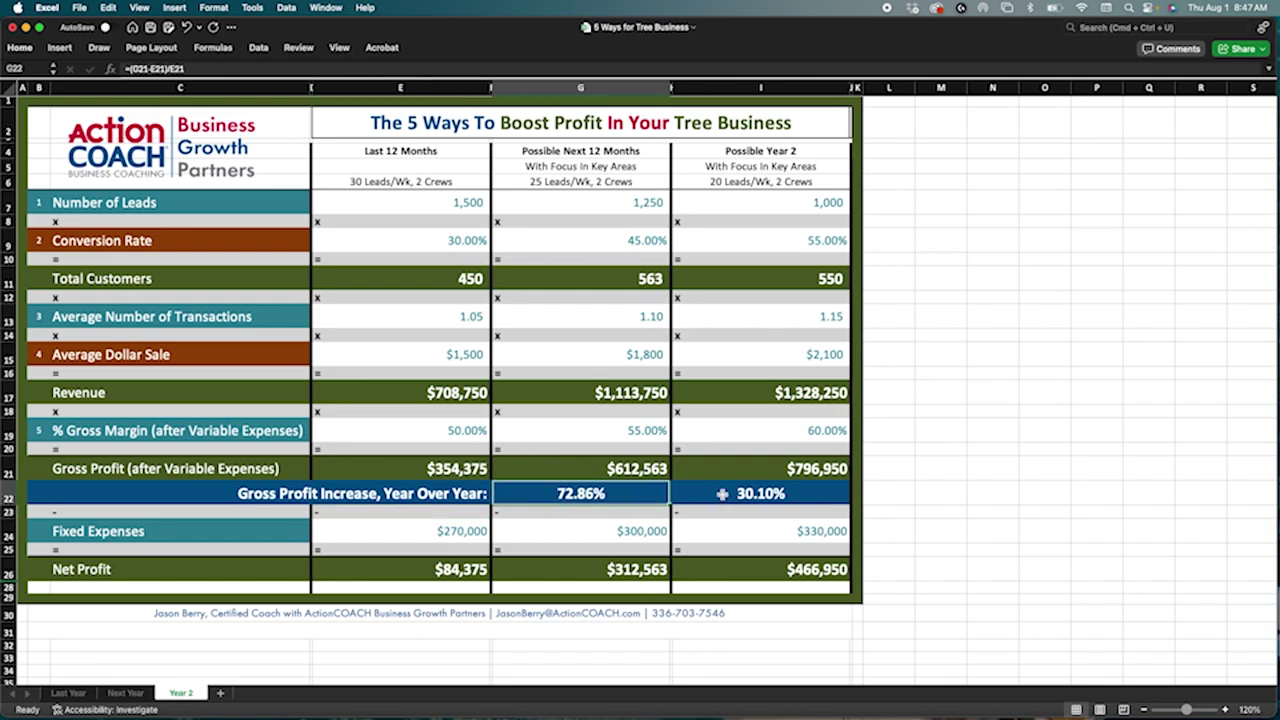
{"action": "left_click", "coordinate": [644, 470]}
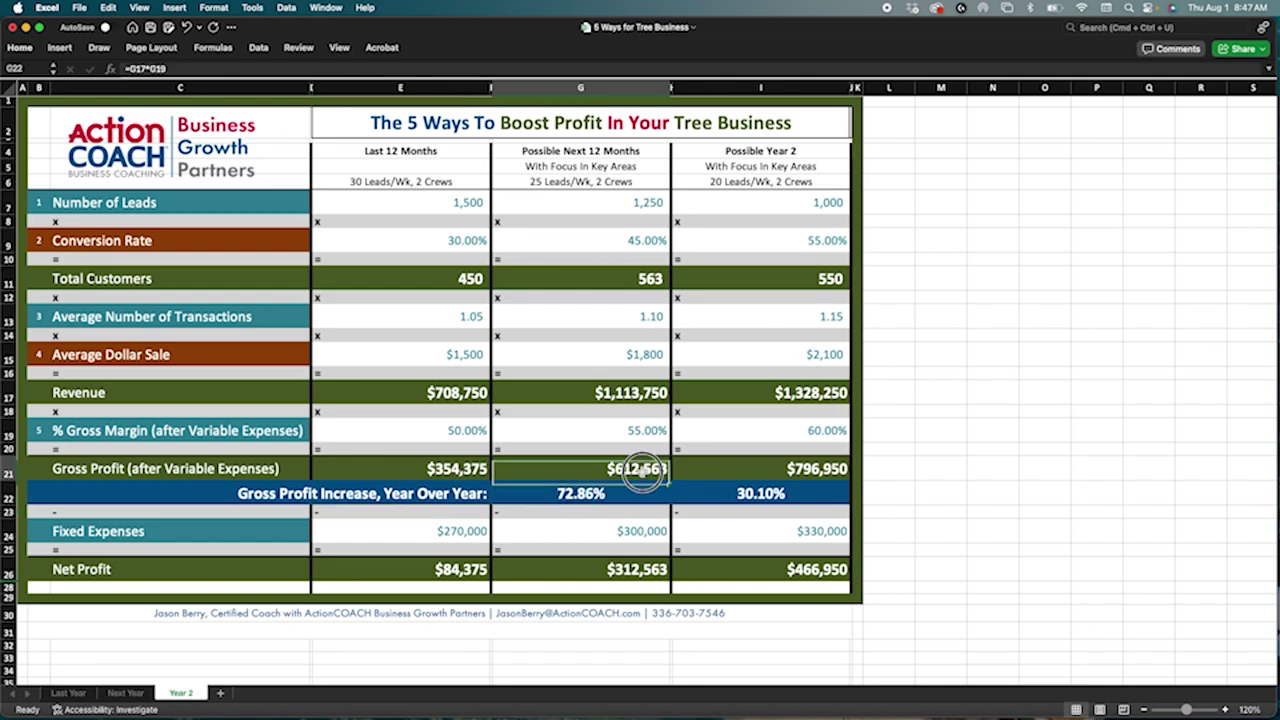
{"action": "left_click", "coordinate": [803, 468]}
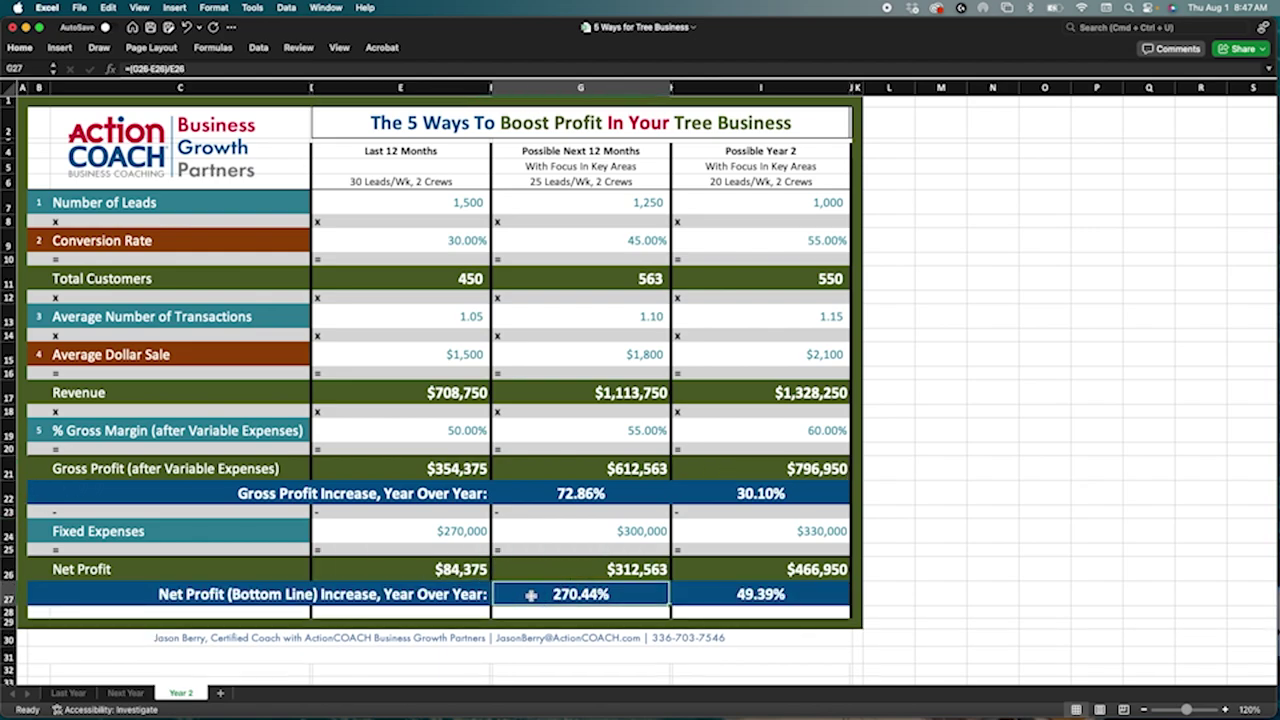
Examine the year-over-year Net Profit (Bottom Line) increase for Possible Year 2.
{"action": "left_click", "coordinate": [716, 590]}
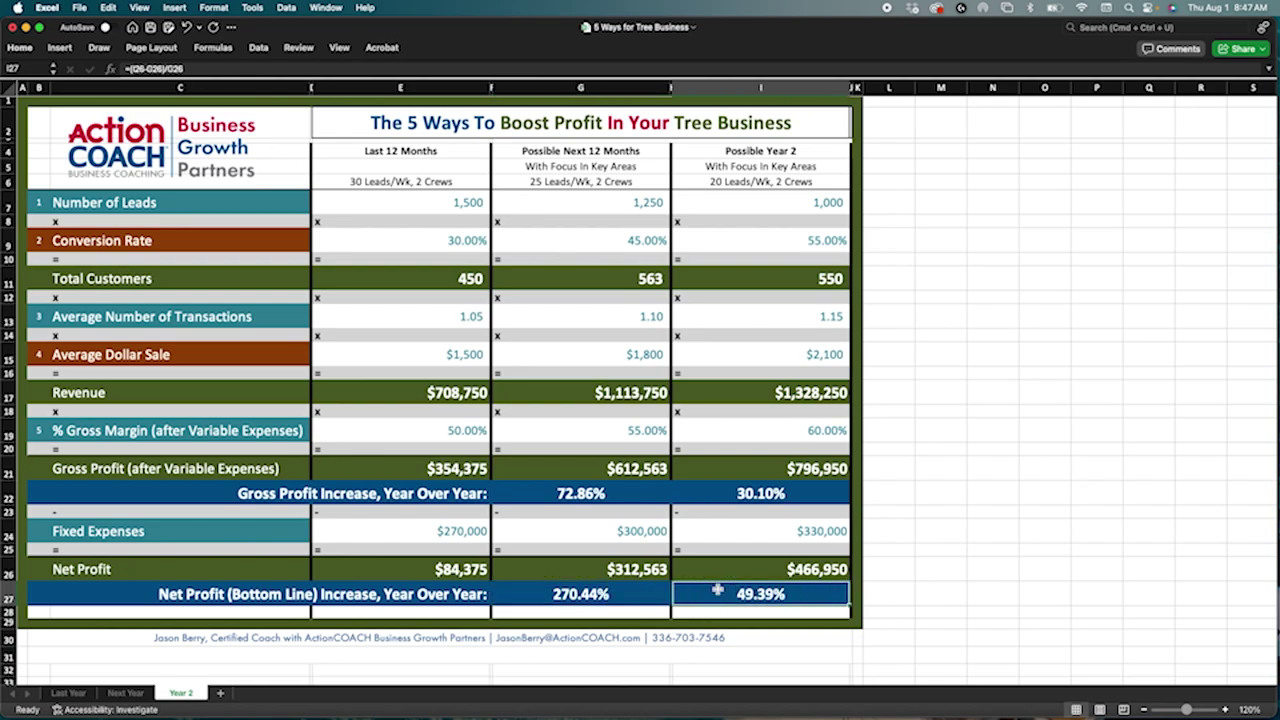